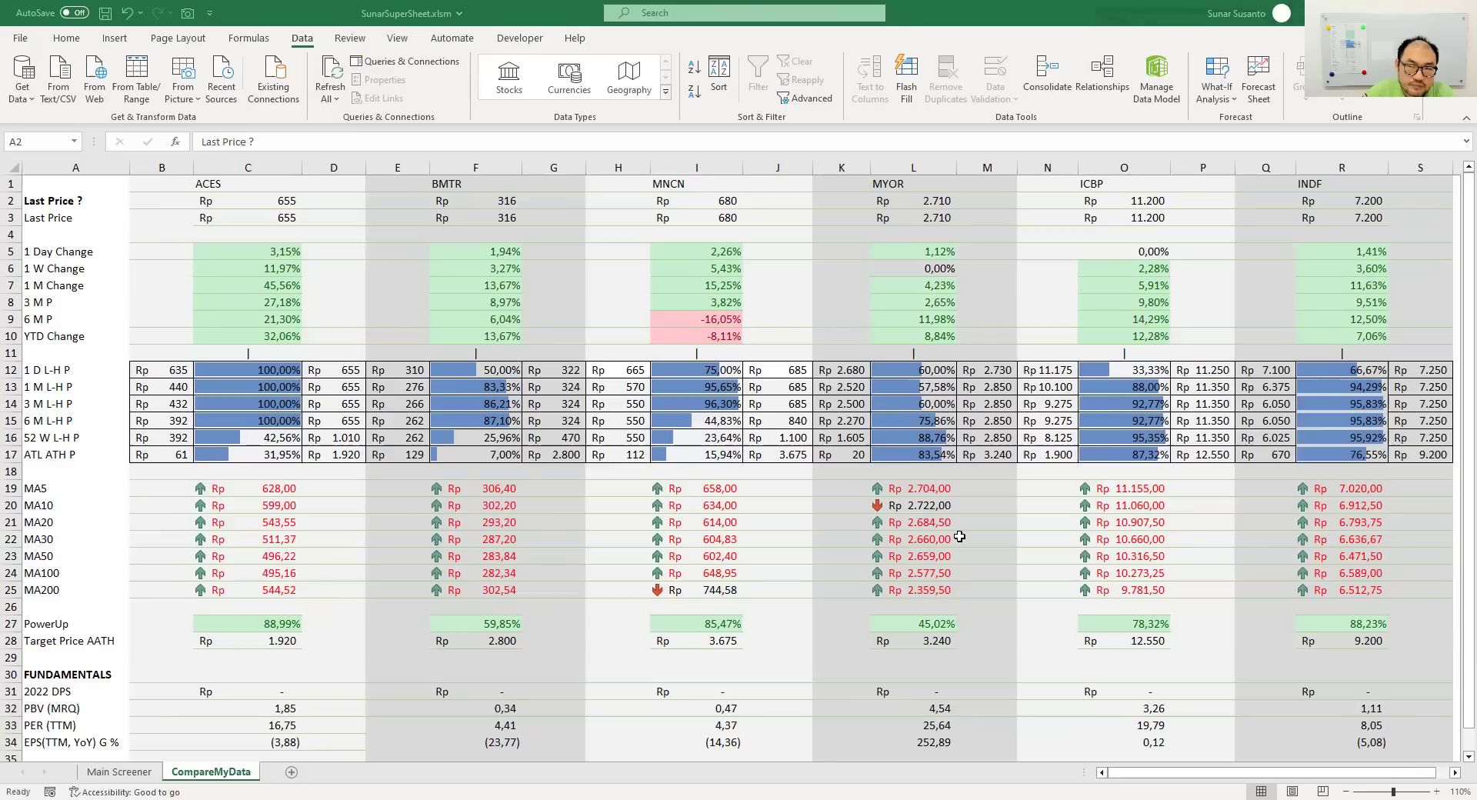
- Examine the price changes, low-high ranges and moving averages in the ACES and BMTR columns
{"action": "left_click", "coordinate": [1454, 319]}
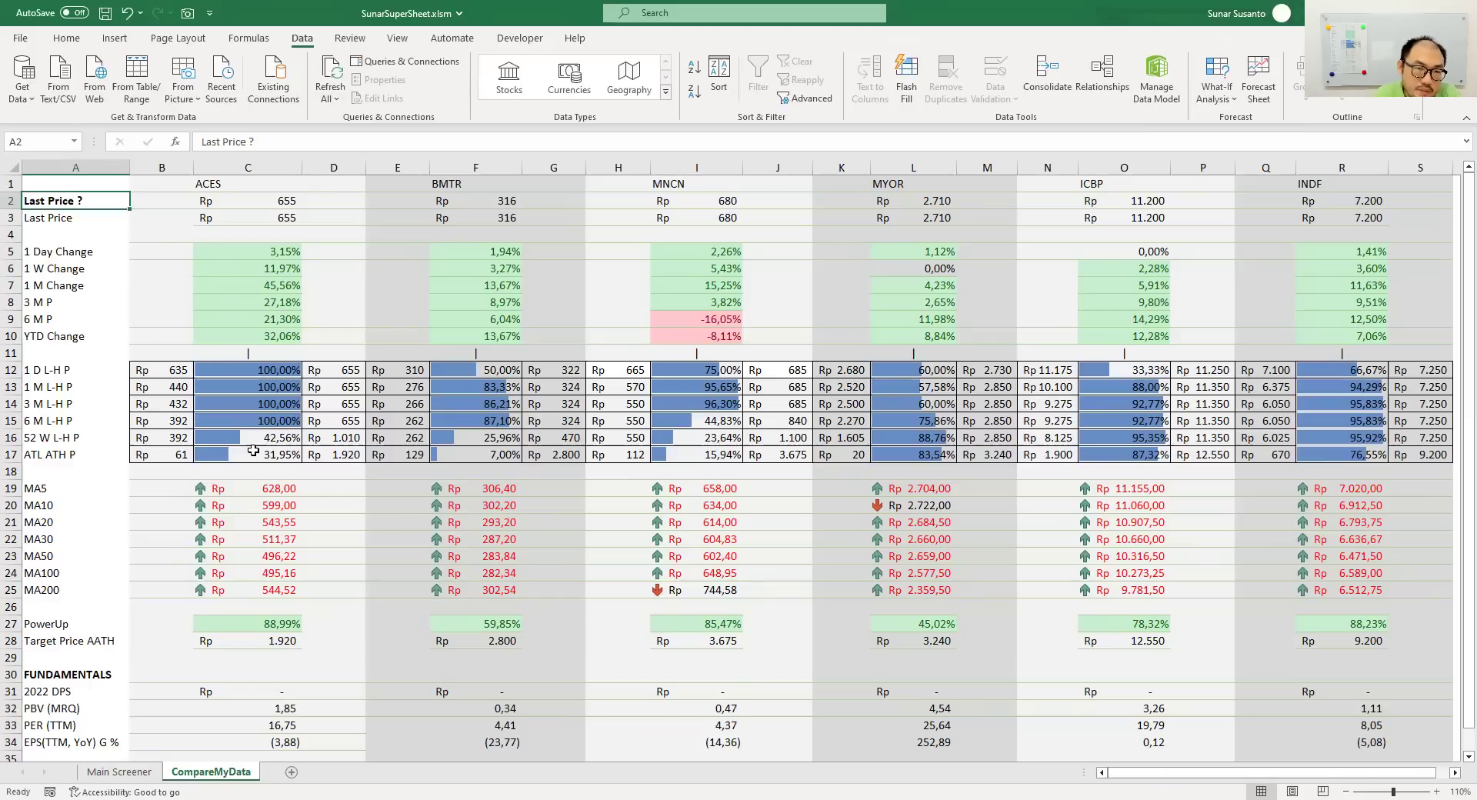
{"action": "key", "text": "Right"}
{"action": "key", "text": "Right"}
{"action": "key", "text": "Right"}
{"action": "key", "text": "Right"}
{"action": "key", "text": "Right"}
{"action": "key", "text": "Right"}
{"action": "key", "text": "Right"}
{"action": "key", "text": "Up"}
{"action": "key", "text": "Left"}
{"action": "key", "text": "Left"}
{"action": "key", "text": "Down"}
{"action": "key", "text": "Down"}
{"action": "key", "text": "Down"}
{"action": "key", "text": "Down"}
{"action": "key", "text": "Down"}
{"action": "key", "text": "Down"}
{"action": "key", "text": "Down"}
{"action": "key", "text": "Down"}
{"action": "key", "text": "Down"}
{"action": "key", "text": "Down"}
{"action": "key", "text": "Down"}
{"action": "key", "text": "Down"}
{"action": "key", "text": "Down"}
{"action": "key", "text": "Down"}
{"action": "key", "text": "Down"}
{"action": "key", "text": "Down"}
{"action": "key", "text": "Down"}
{"action": "key", "text": "Down"}
{"action": "key", "text": "Down"}
{"action": "key", "text": "Down"}
{"action": "key", "text": "Down"}
{"action": "key", "text": "Down"}
{"action": "key", "text": "Right"}
{"action": "key", "text": "Right"}
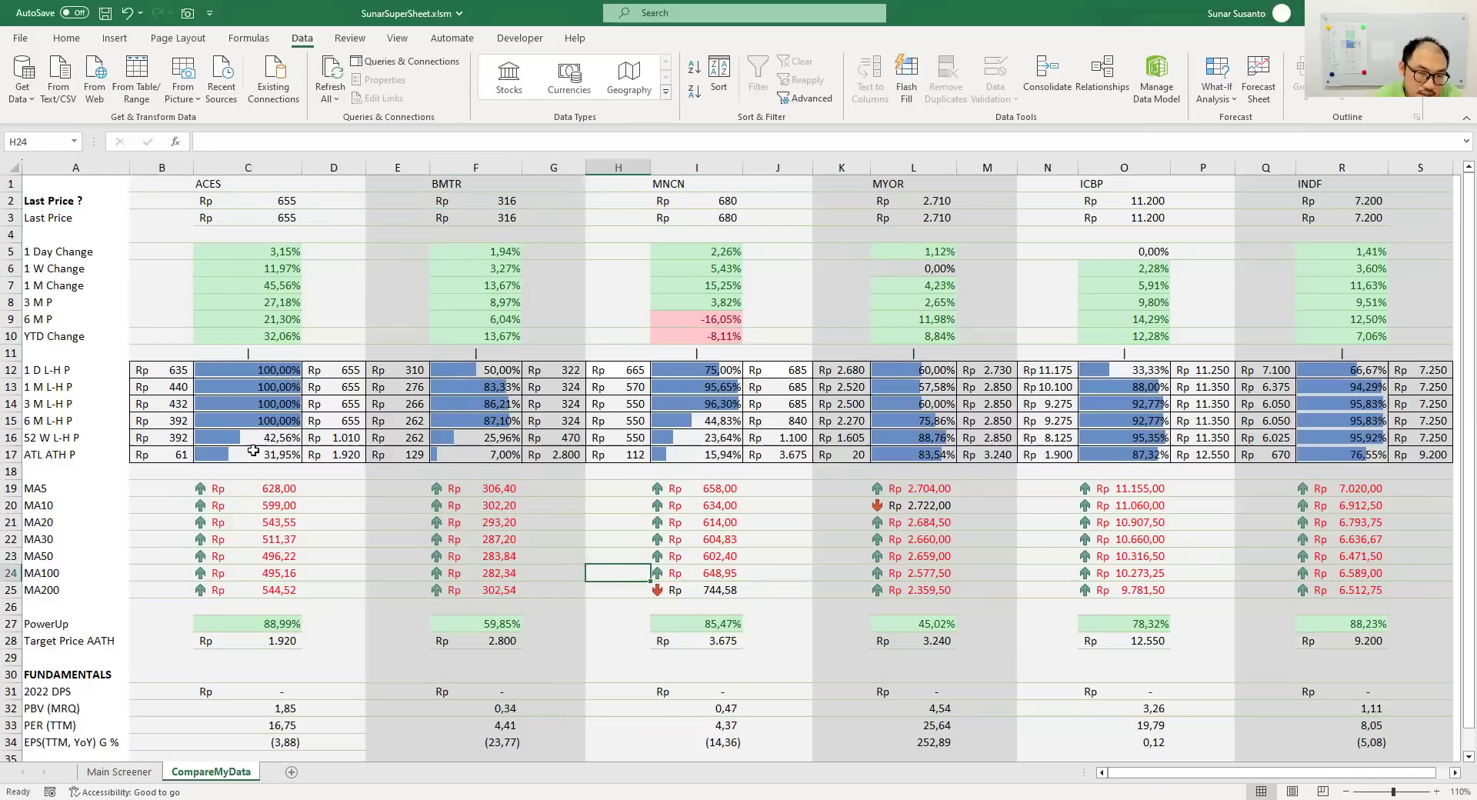
{"action": "key", "text": "Left"}
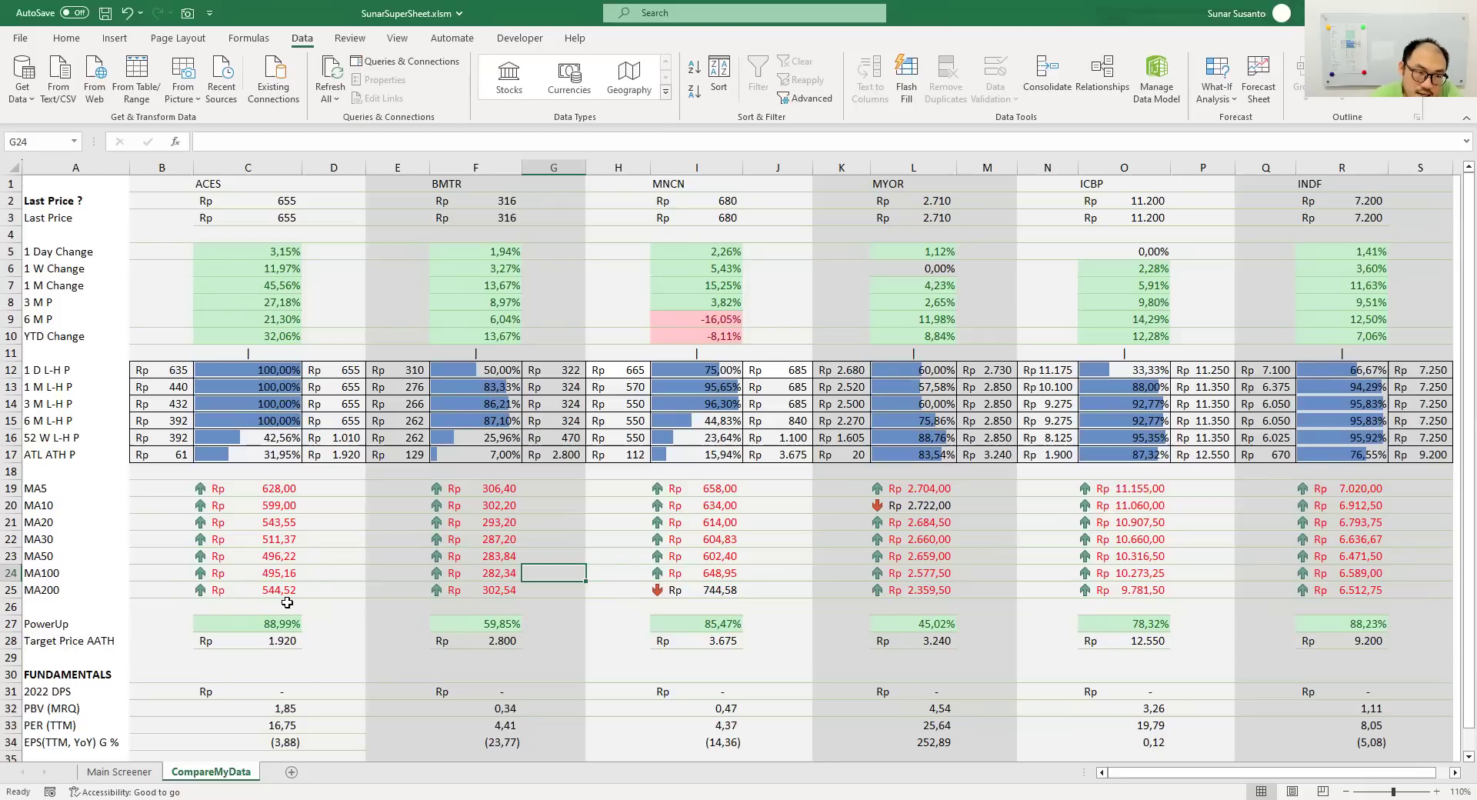
{"action": "left_click", "coordinate": [567, 436]}
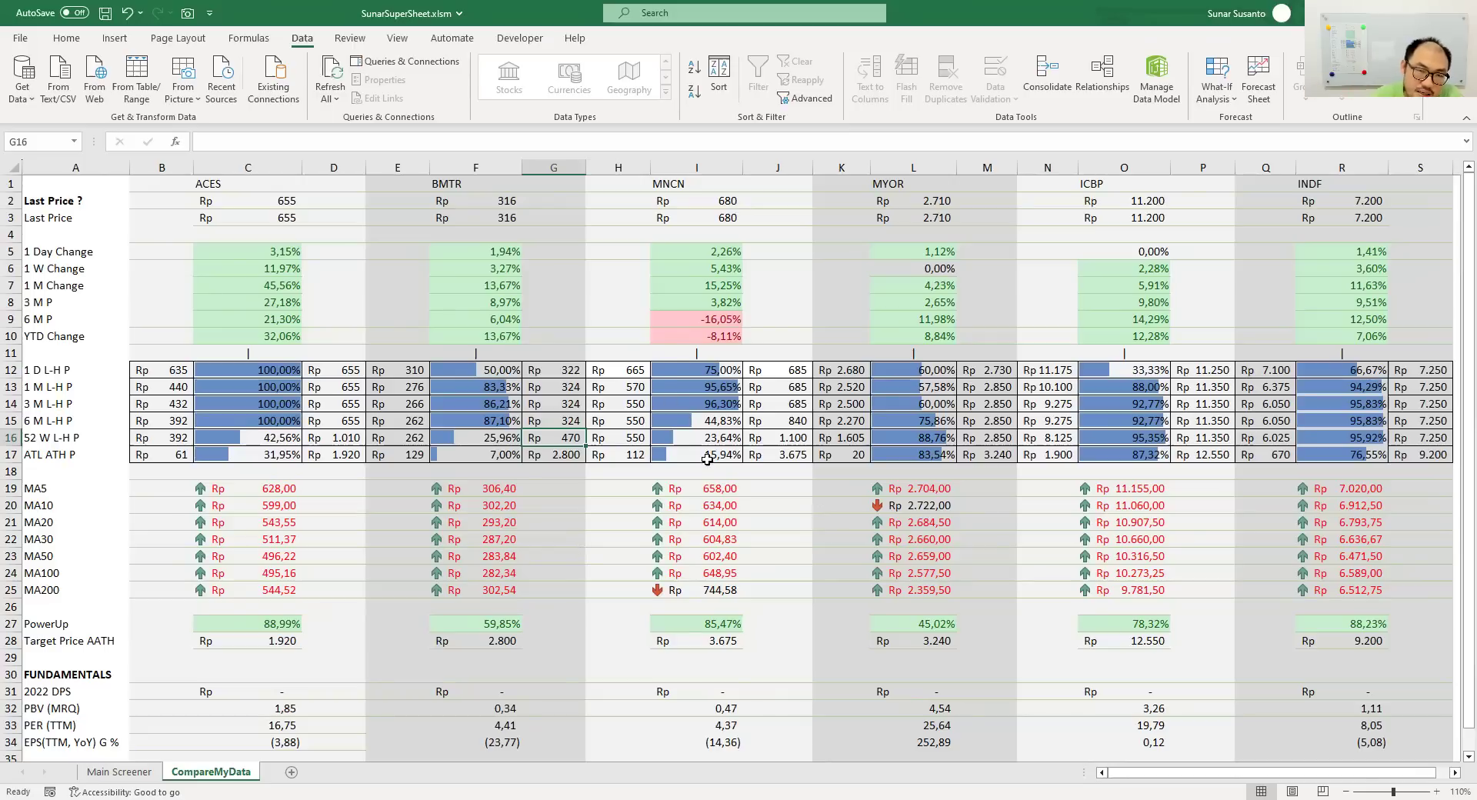
- Review MNCN's figures from the 1-week change through the low-high ranges down to MA200
{"action": "left_click", "coordinate": [717, 270]}
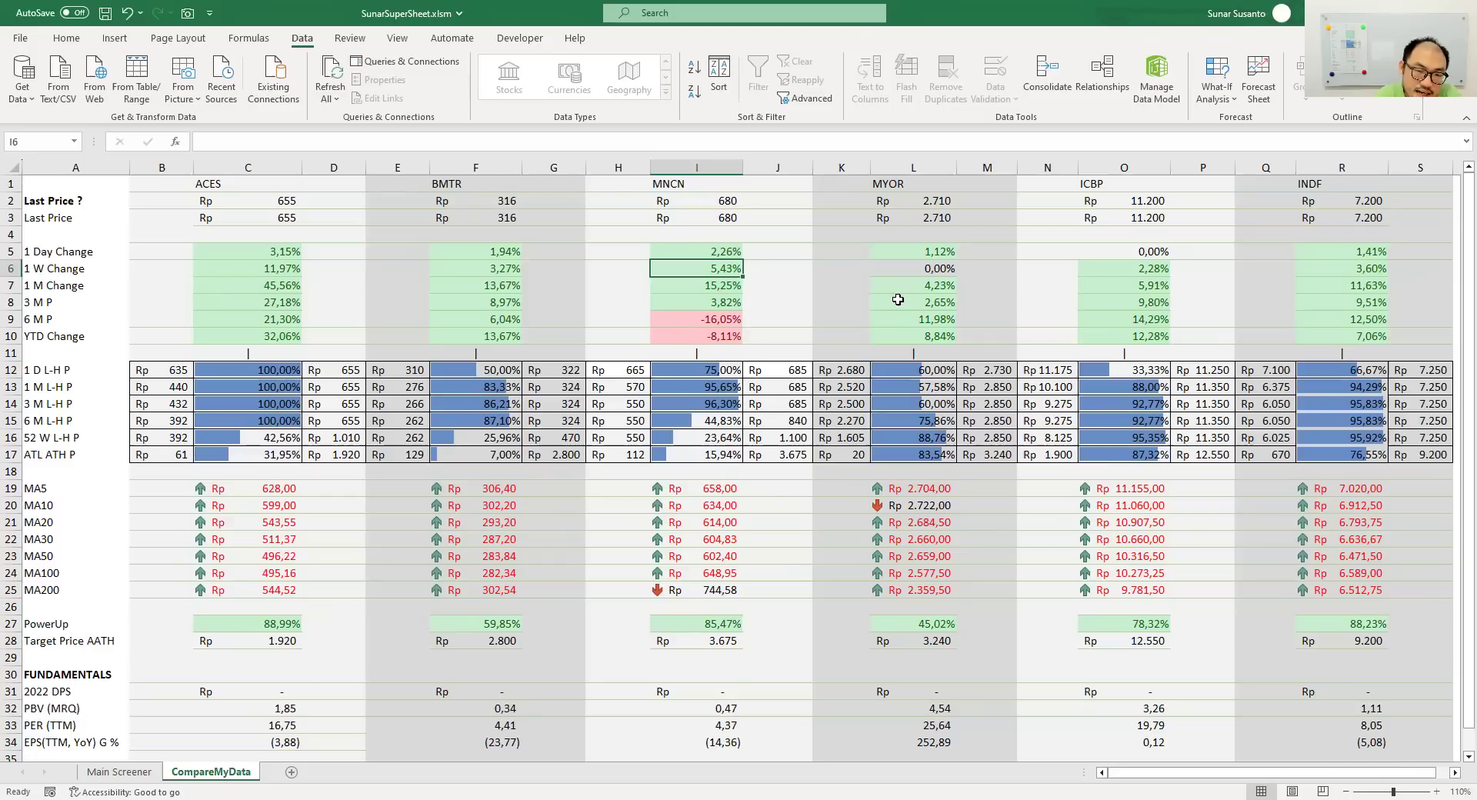
{"action": "key", "text": "Down"}
{"action": "key", "text": "Down"}
{"action": "key", "text": "Down"}
{"action": "key", "text": "Down"}
{"action": "key", "text": "Down"}
{"action": "key", "text": "Down"}
{"action": "key", "text": "Down"}
{"action": "key", "text": "Down"}
{"action": "key", "text": "Down"}
{"action": "key", "text": "Down"}
{"action": "key", "text": "Down"}
{"action": "key", "text": "Down"}
{"action": "key", "text": "Down"}
{"action": "key", "text": "Down"}
{"action": "key", "text": "Down"}
{"action": "key", "text": "Down"}
{"action": "key", "text": "Down"}
{"action": "key", "text": "Down"}
{"action": "key", "text": "Down"}
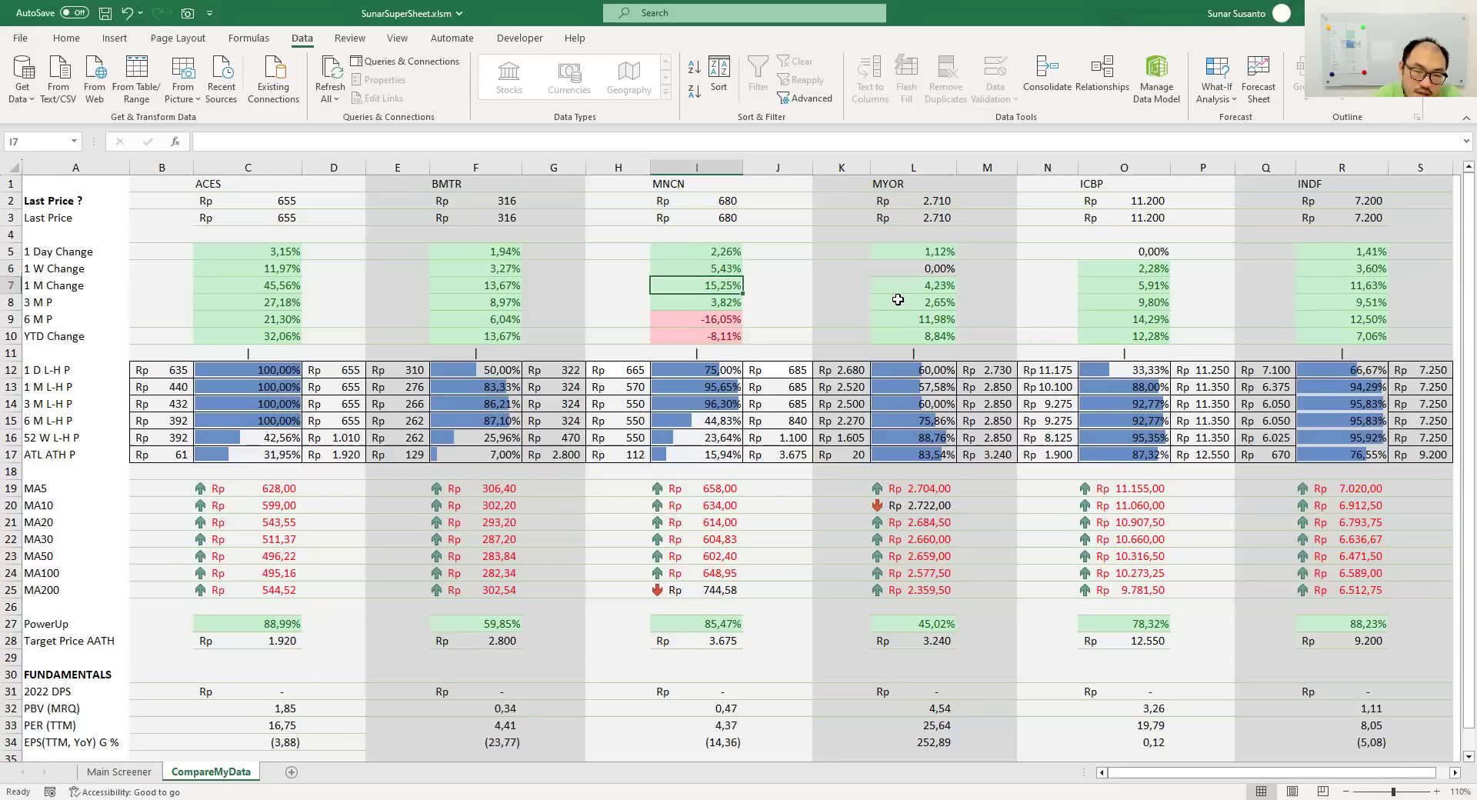
{"action": "key", "text": "Down"}
{"action": "key", "text": "Down"}
{"action": "key", "text": "Down"}
{"action": "key", "text": "Up"}
{"action": "key", "text": "Up"}
{"action": "key", "text": "Up"}
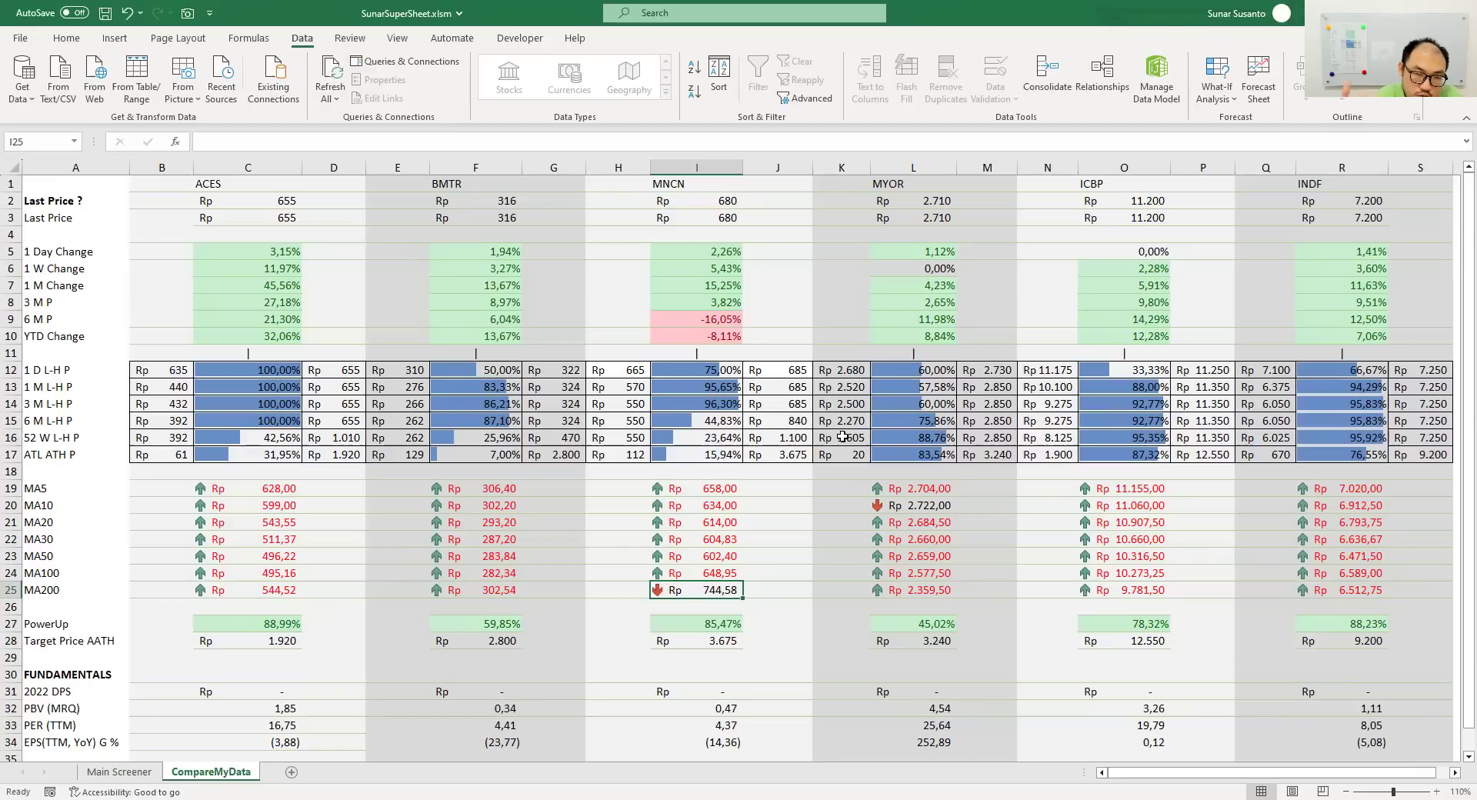
- Check MNCN's low prices across the low-high ranges and its moving averages down to MA50
{"action": "key", "text": "Left"}
{"action": "key", "text": "Up"}
{"action": "key", "text": "Up"}
{"action": "key", "text": "Up"}
{"action": "key", "text": "Up"}
{"action": "key", "text": "Up"}
{"action": "key", "text": "Up"}
{"action": "key", "text": "Up"}
{"action": "key", "text": "Up"}
{"action": "key", "text": "Up"}
{"action": "key", "text": "Up"}
{"action": "key", "text": "Up"}
{"action": "key", "text": "Up"}
{"action": "key", "text": "Up"}
{"action": "key", "text": "Up"}
{"action": "key", "text": "Up"}
{"action": "key", "text": "Down"}
{"action": "key", "text": "Down"}
{"action": "key", "text": "Down"}
{"action": "key", "text": "Down"}
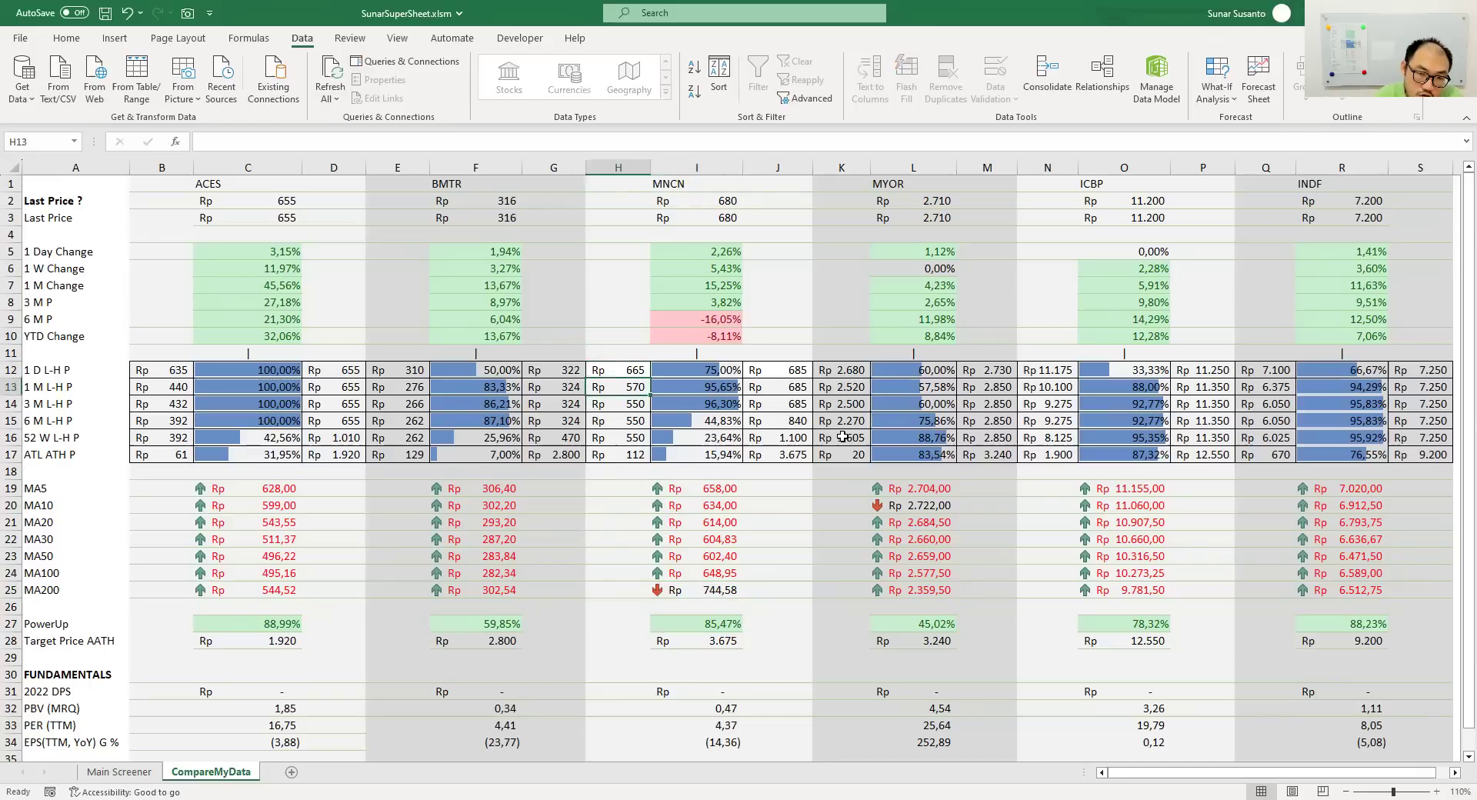
{"action": "key", "text": "Up"}
{"action": "key", "text": "Up"}
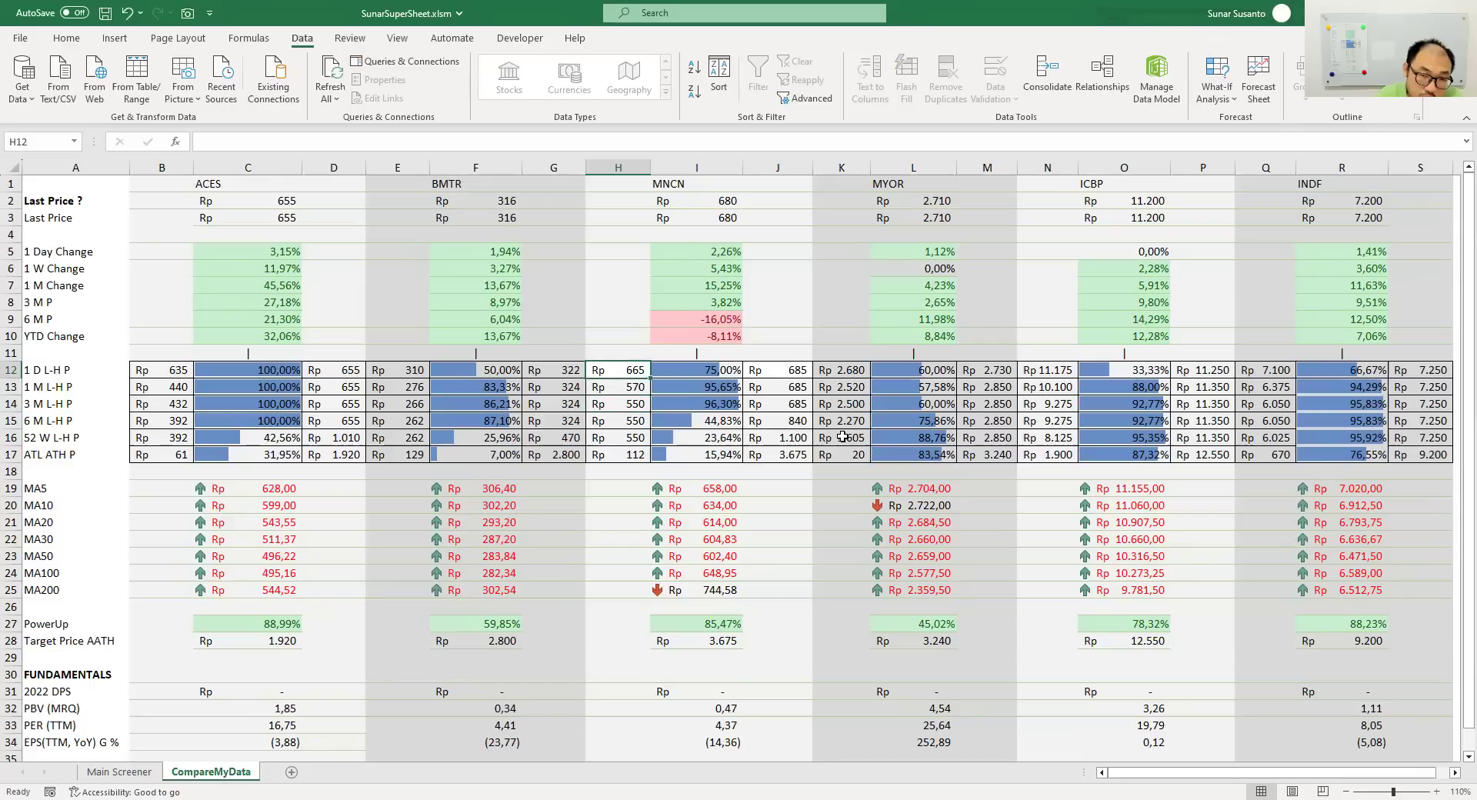
{"action": "key", "text": "Down"}
{"action": "key", "text": "Down"}
{"action": "key", "text": "Down"}
{"action": "key", "text": "Down"}
{"action": "key", "text": "Down"}
{"action": "key", "text": "Down"}
{"action": "key", "text": "Down"}
{"action": "key", "text": "Right"}
{"action": "key", "text": "Down"}
{"action": "key", "text": "Down"}
{"action": "key", "text": "Down"}
{"action": "key", "text": "Down"}
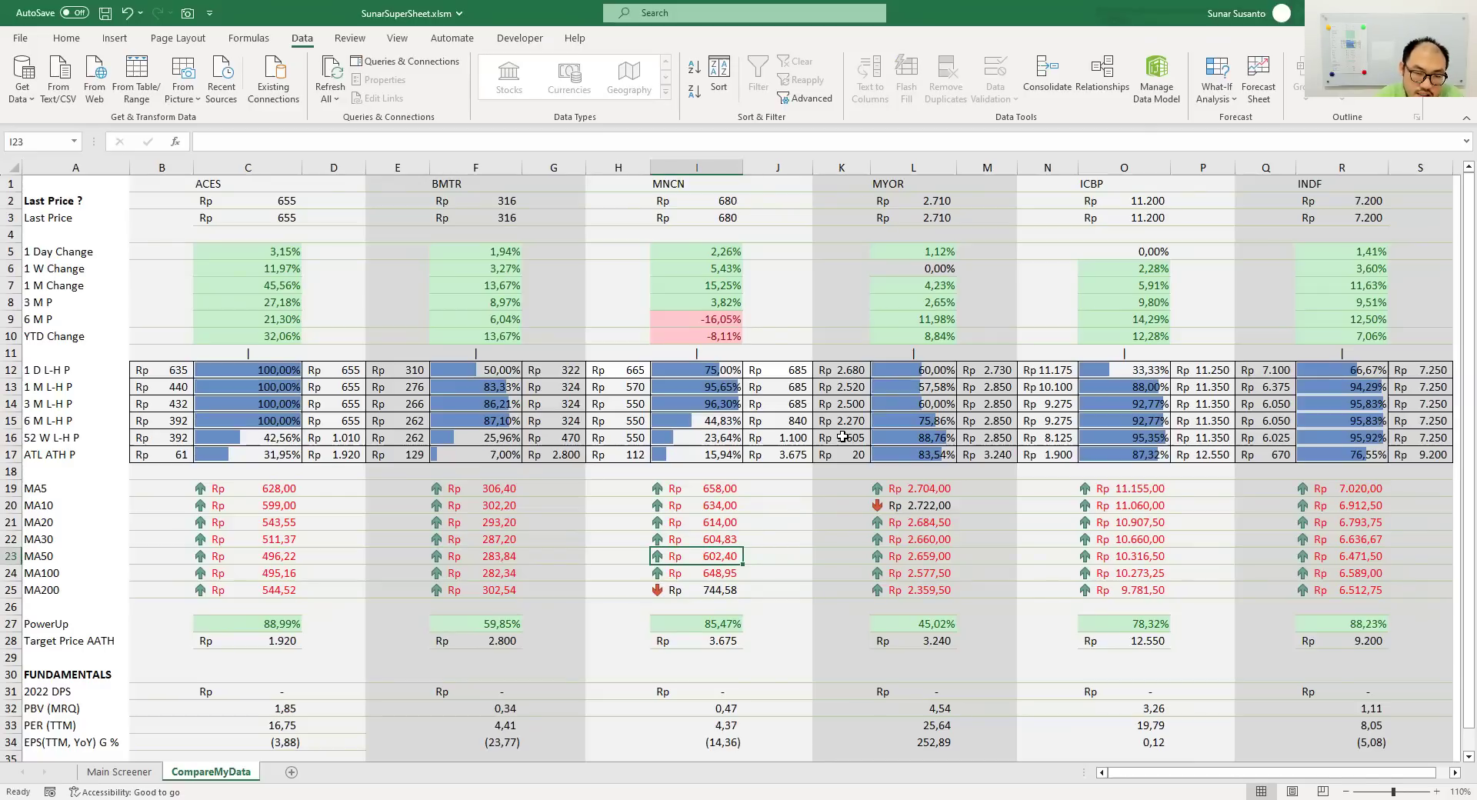
- Compare the MA10 values of MYOR, ICBP and INDF
{"action": "key", "text": "Right"}
{"action": "key", "text": "Right"}
{"action": "key", "text": "Right"}
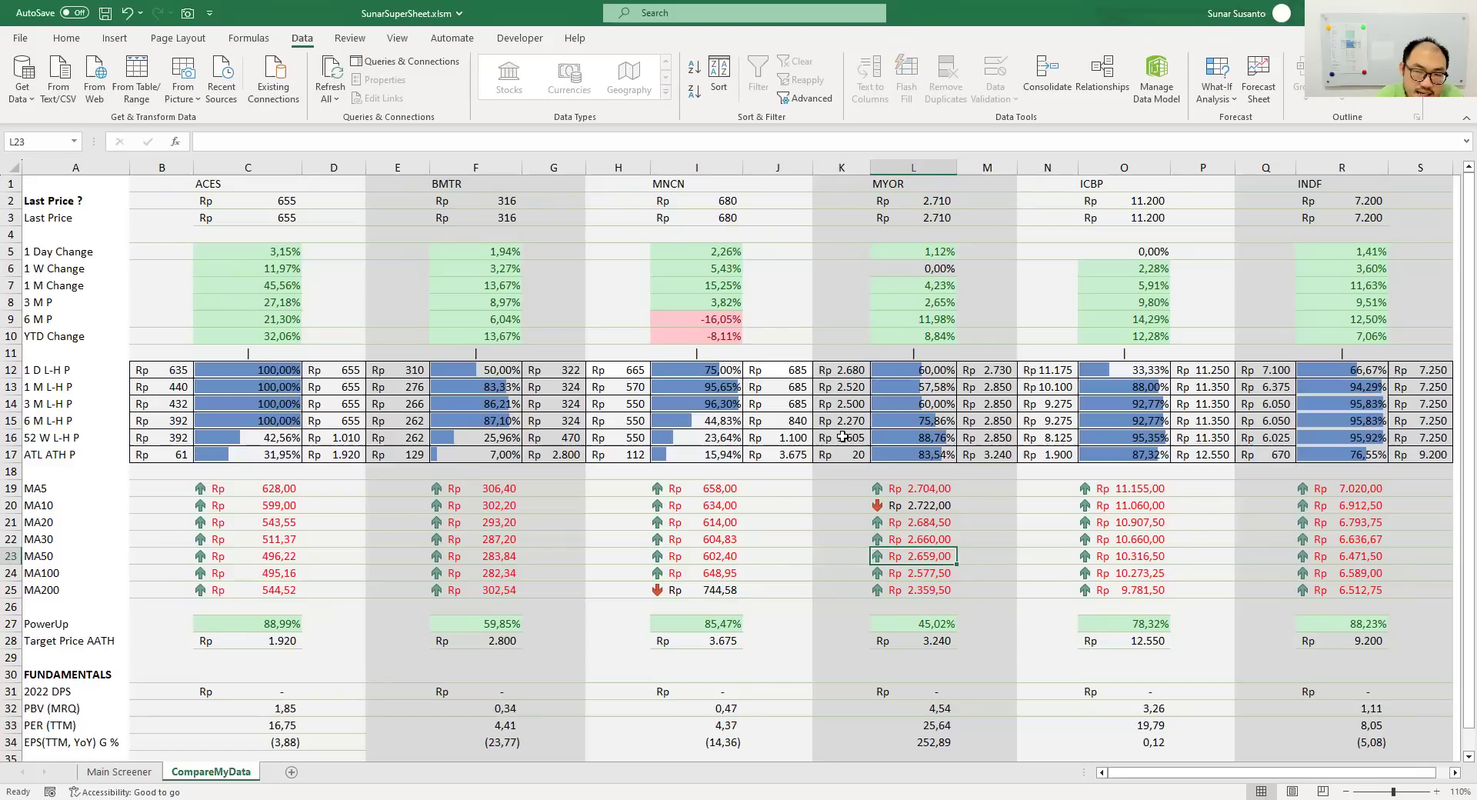
{"action": "key", "text": "Up"}
{"action": "key", "text": "Up"}
{"action": "key", "text": "Up"}
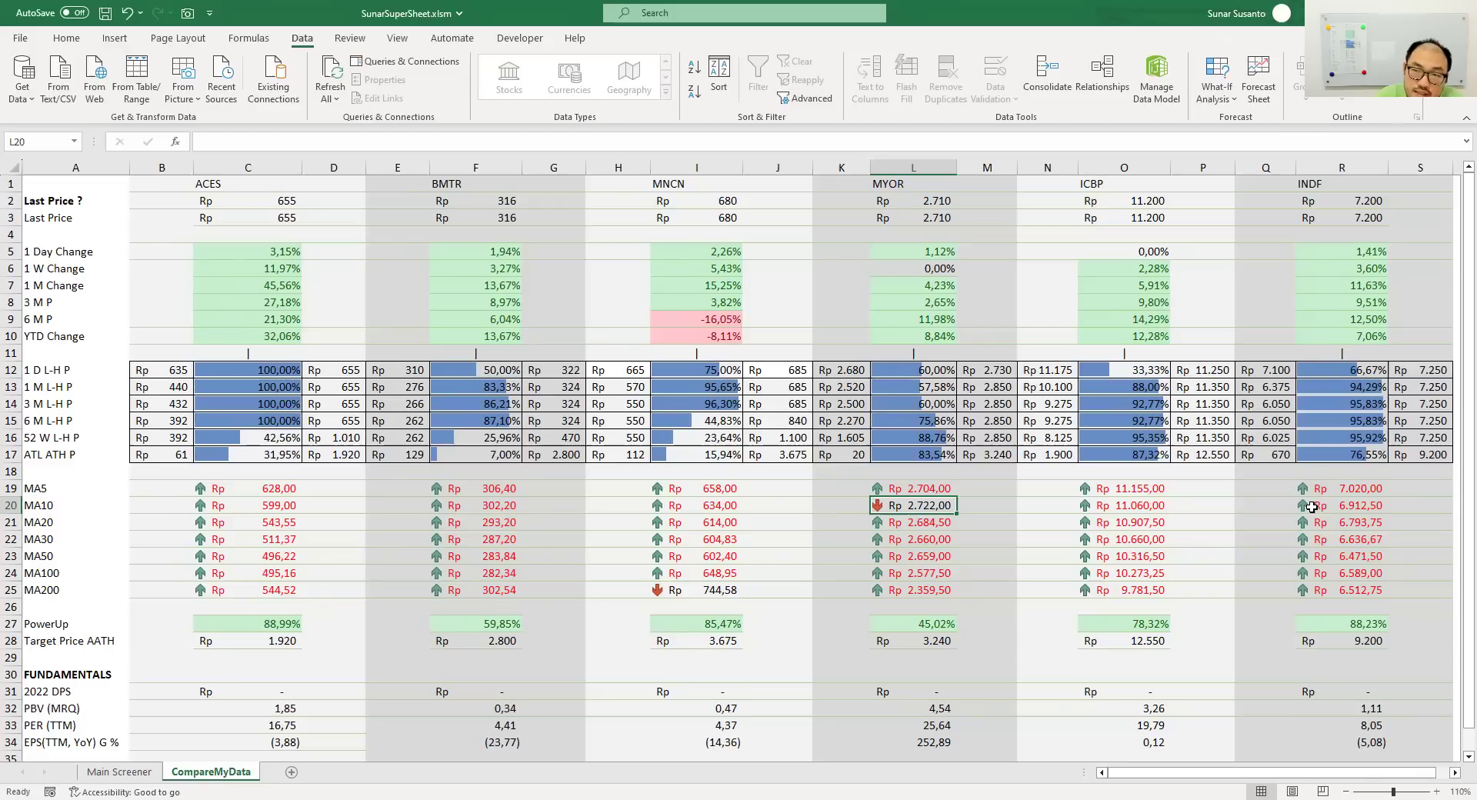
{"action": "left_click", "coordinate": [1222, 504]}
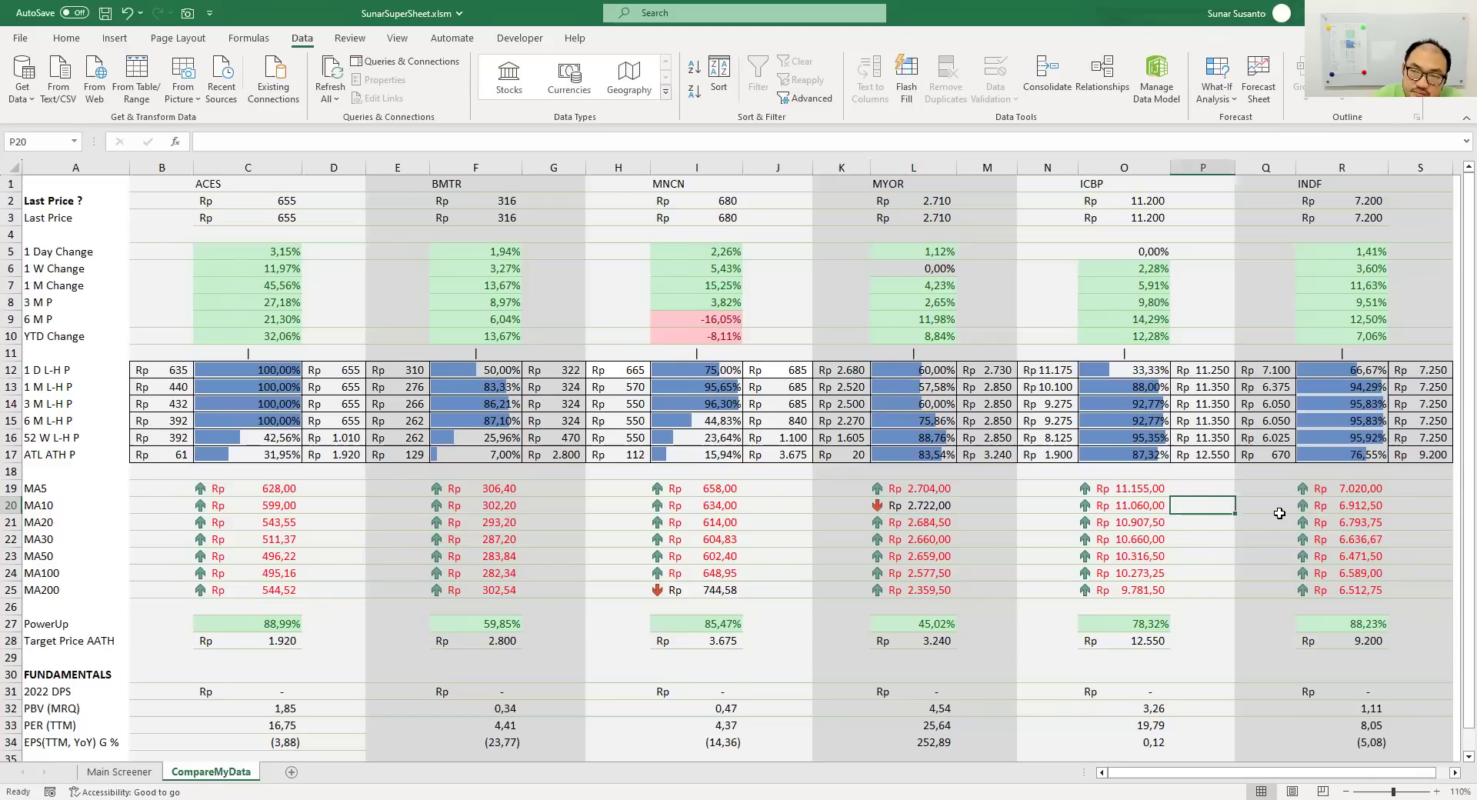
{"action": "left_click", "coordinate": [1312, 505]}
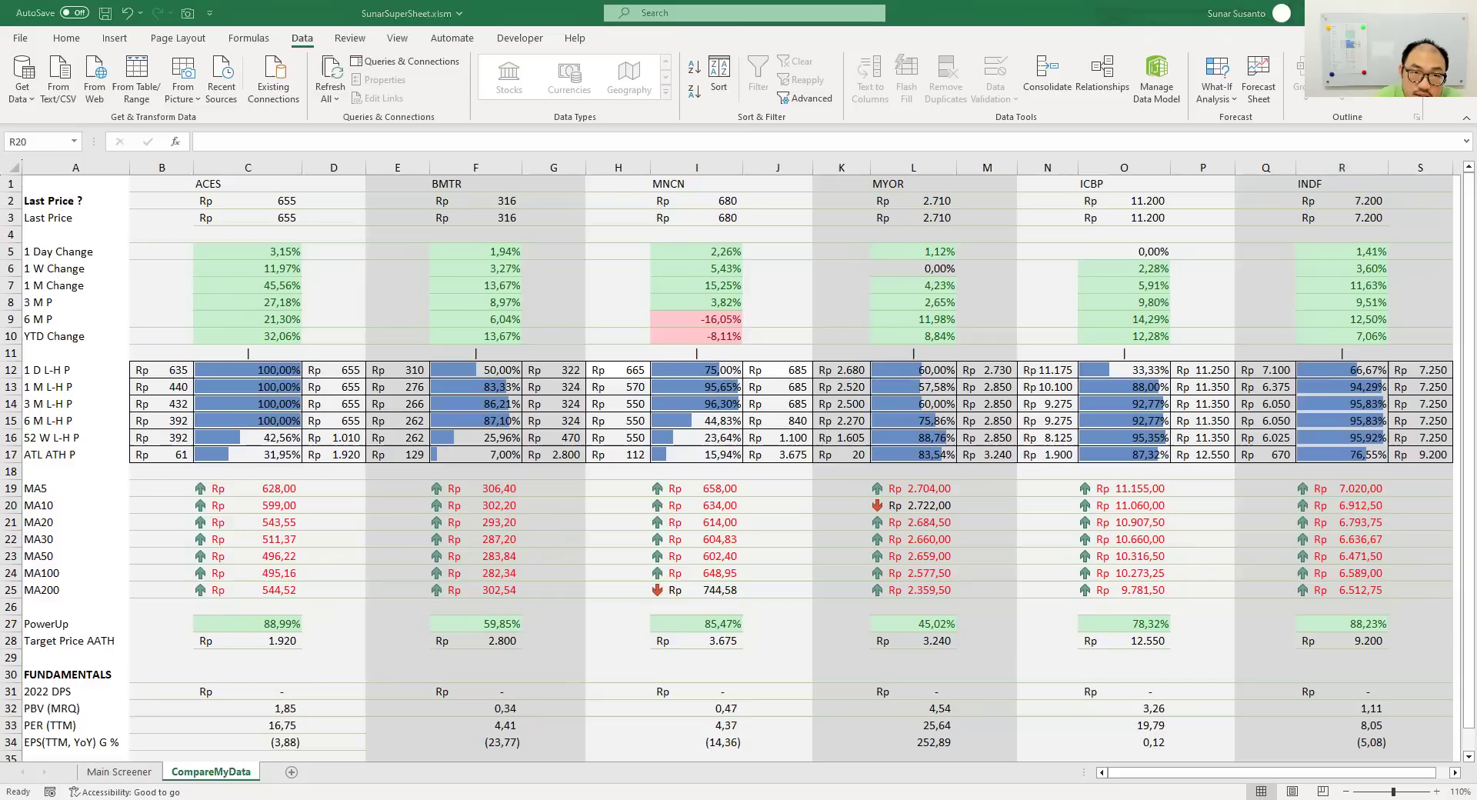
- Set the first two compared stock tickers, in C1 and F1, to JPFA and CPIN
{"action": "left_click", "coordinate": [226, 182]}
{"action": "type", "text": "JPFA"}
{"action": "key", "text": "Tab"}
{"action": "key", "text": "Tab"}
{"action": "key", "text": "Tab"}
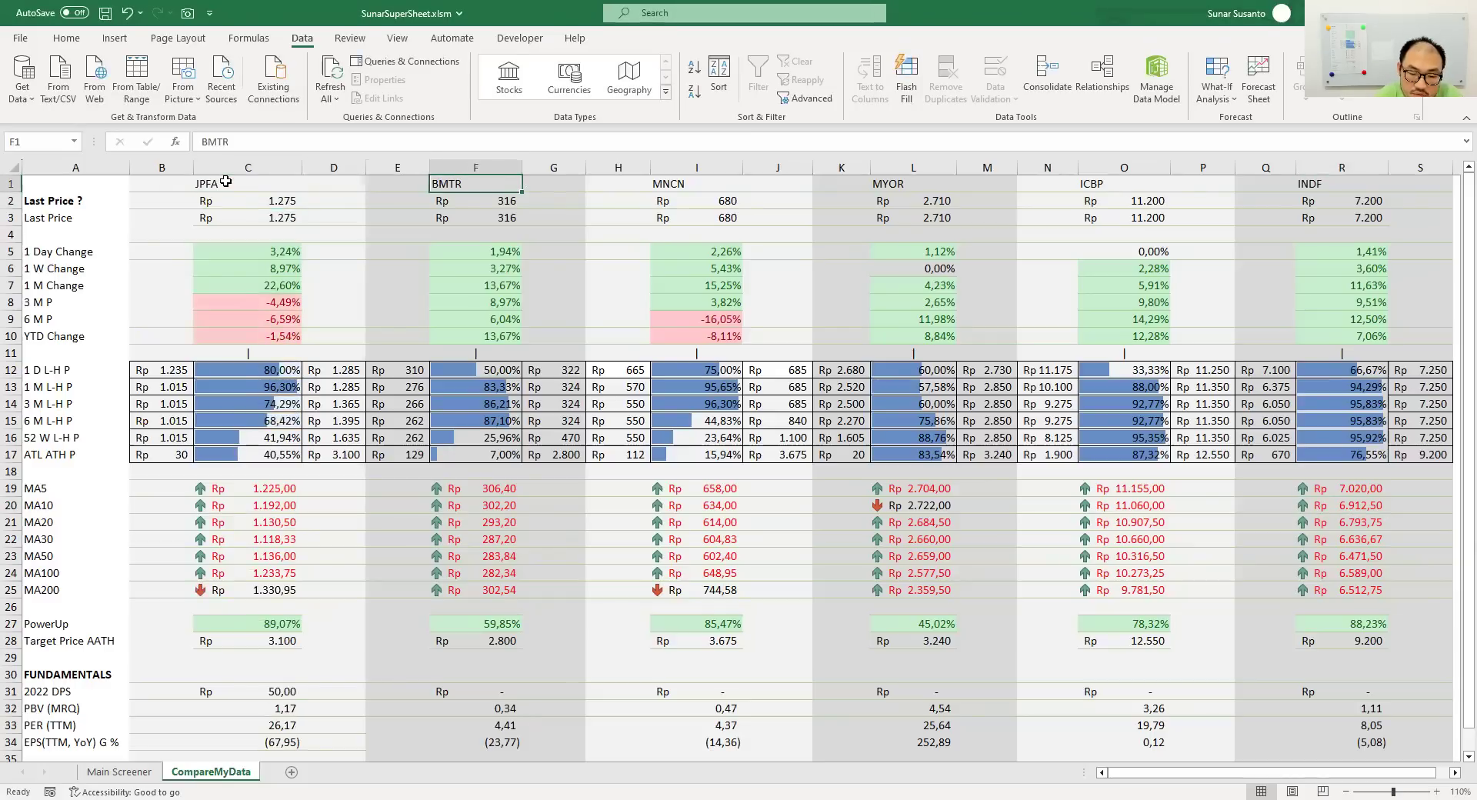
{"action": "type", "text": "CPIN"}
{"action": "key", "text": "Tab"}
{"action": "key", "text": "Tab"}
{"action": "key", "text": "Tab"}
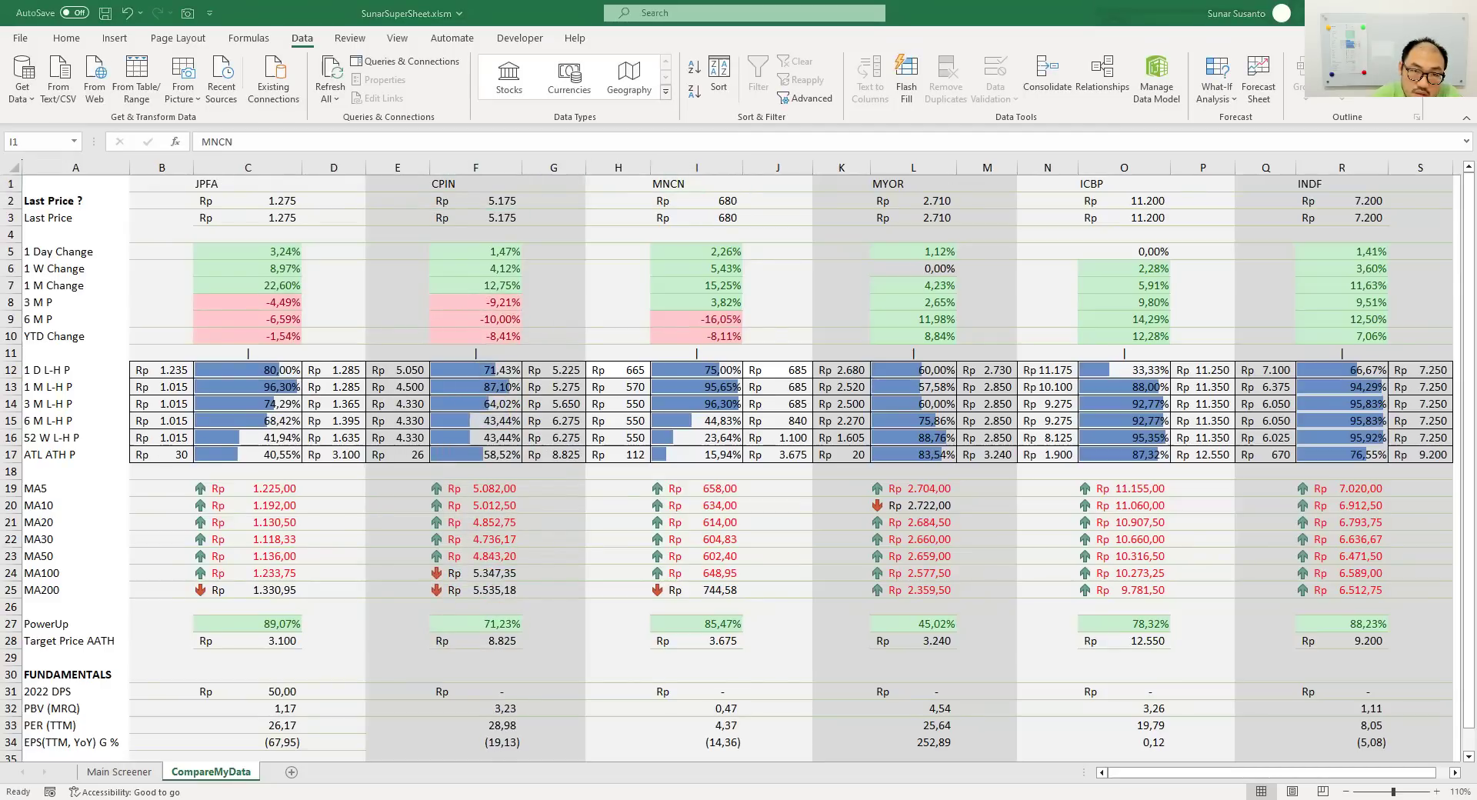
- Set the third and fourth compared stock tickers, in I1 and L1, to MAPI and ERAA
{"action": "type", "text": "MAPI"}
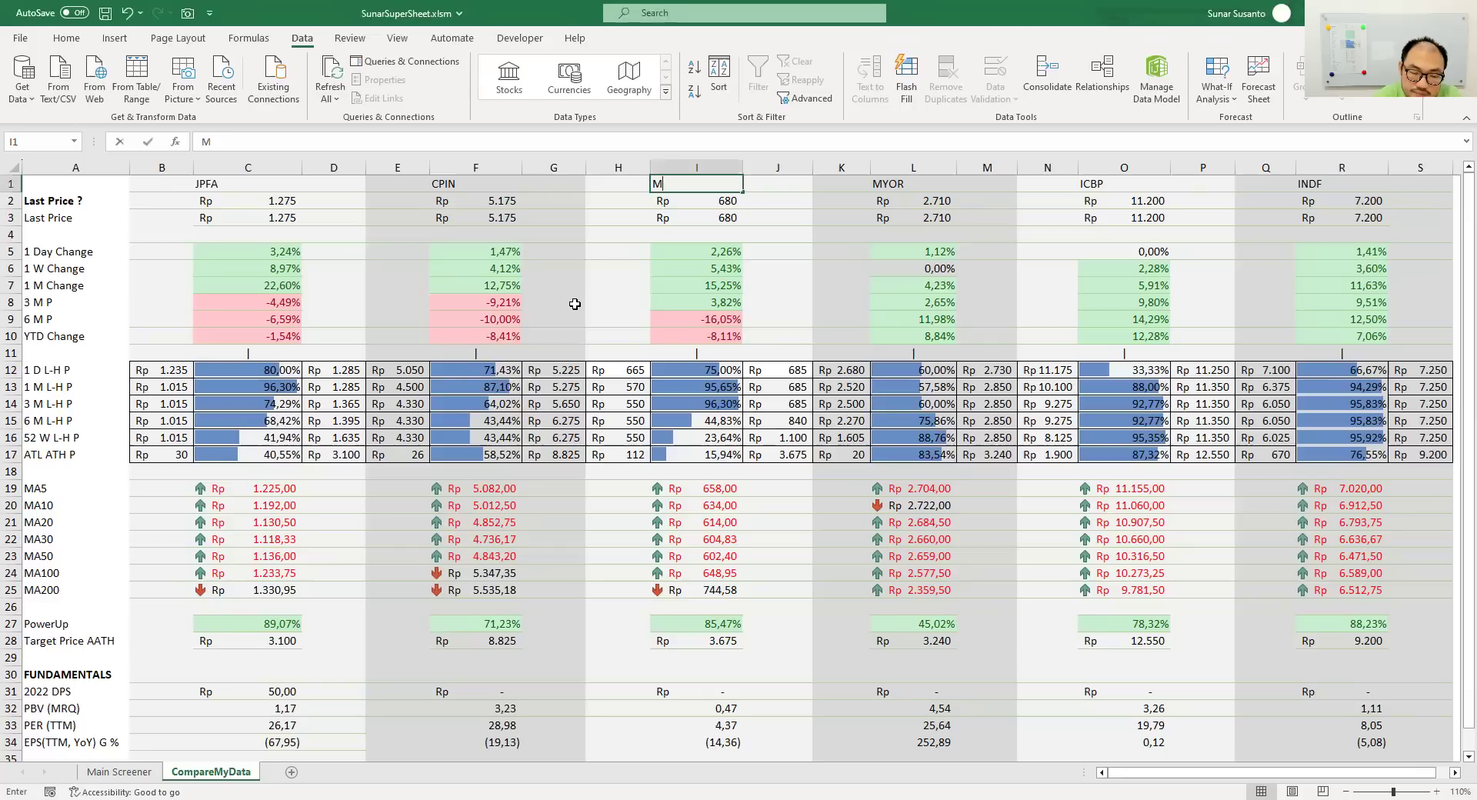
{"action": "key", "text": "Right"}
{"action": "key", "text": "Right"}
{"action": "key", "text": "Right"}
{"action": "type", "text": "ERAA"}
{"action": "key", "text": "Return"}
{"action": "key", "text": "Up"}
{"action": "key", "text": "Right"}
{"action": "key", "text": "Right"}
{"action": "key", "text": "Right"}
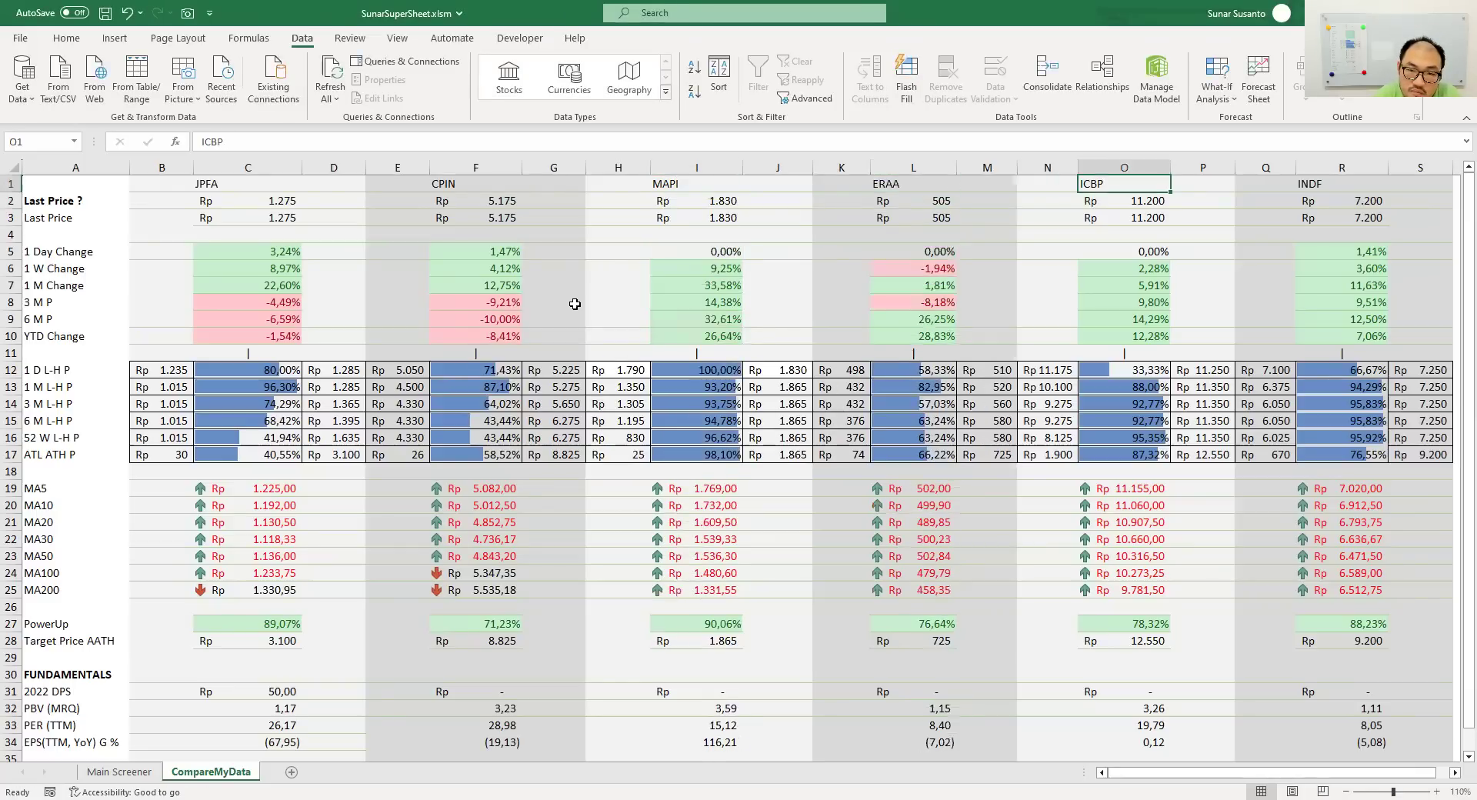
- Set the last two compared stock tickers, in O1 and R1, to RALS and AMRT
{"action": "type", "text": "RALS"}
{"action": "key", "text": "Right"}
{"action": "key", "text": "Right"}
{"action": "key", "text": "Right"}
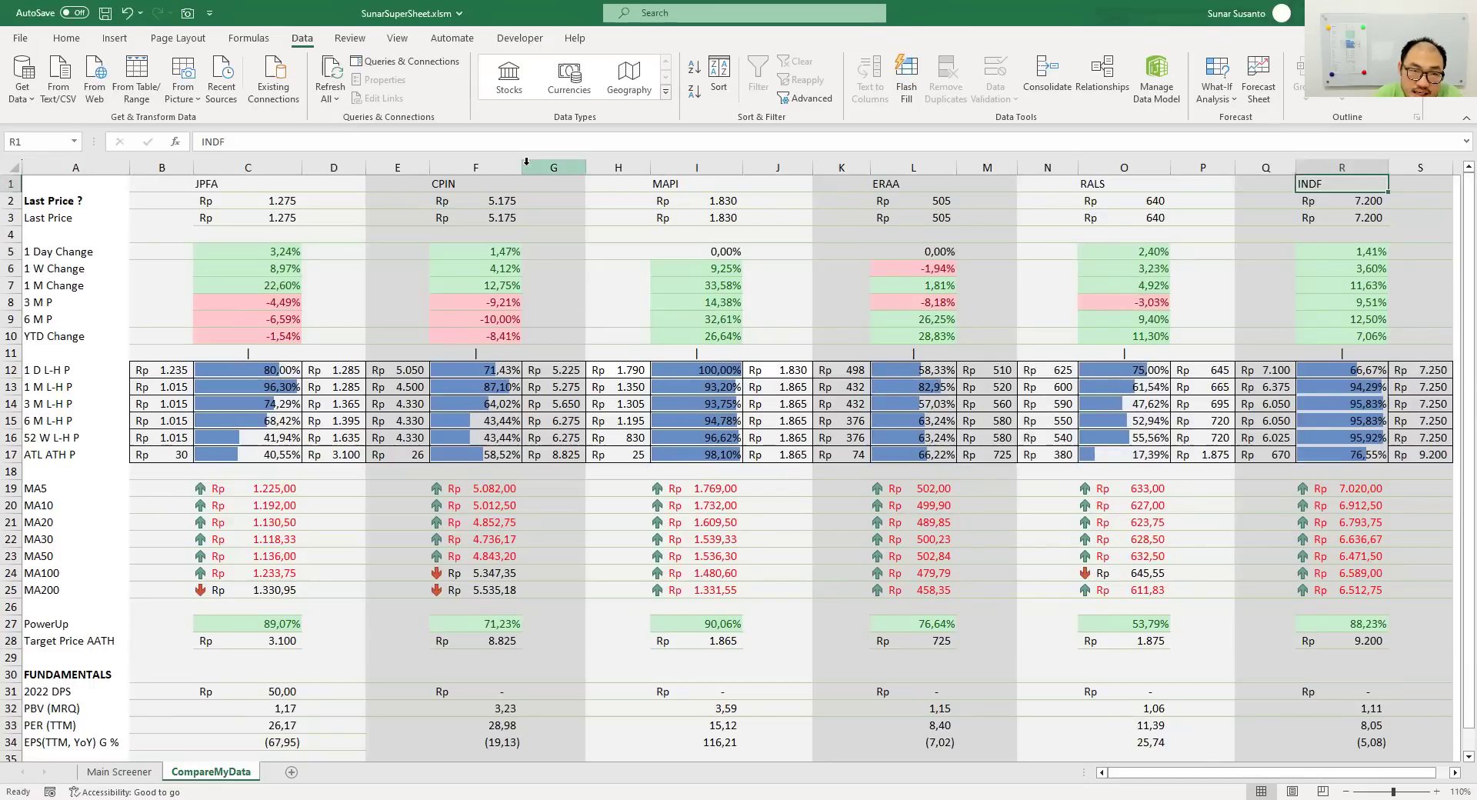
{"action": "left_click", "coordinate": [388, 150]}
{"action": "key", "text": "BackSpace"}
{"action": "key", "text": "BackSpace"}
{"action": "key", "text": "BackSpace"}
{"action": "key", "text": "BackSpace"}
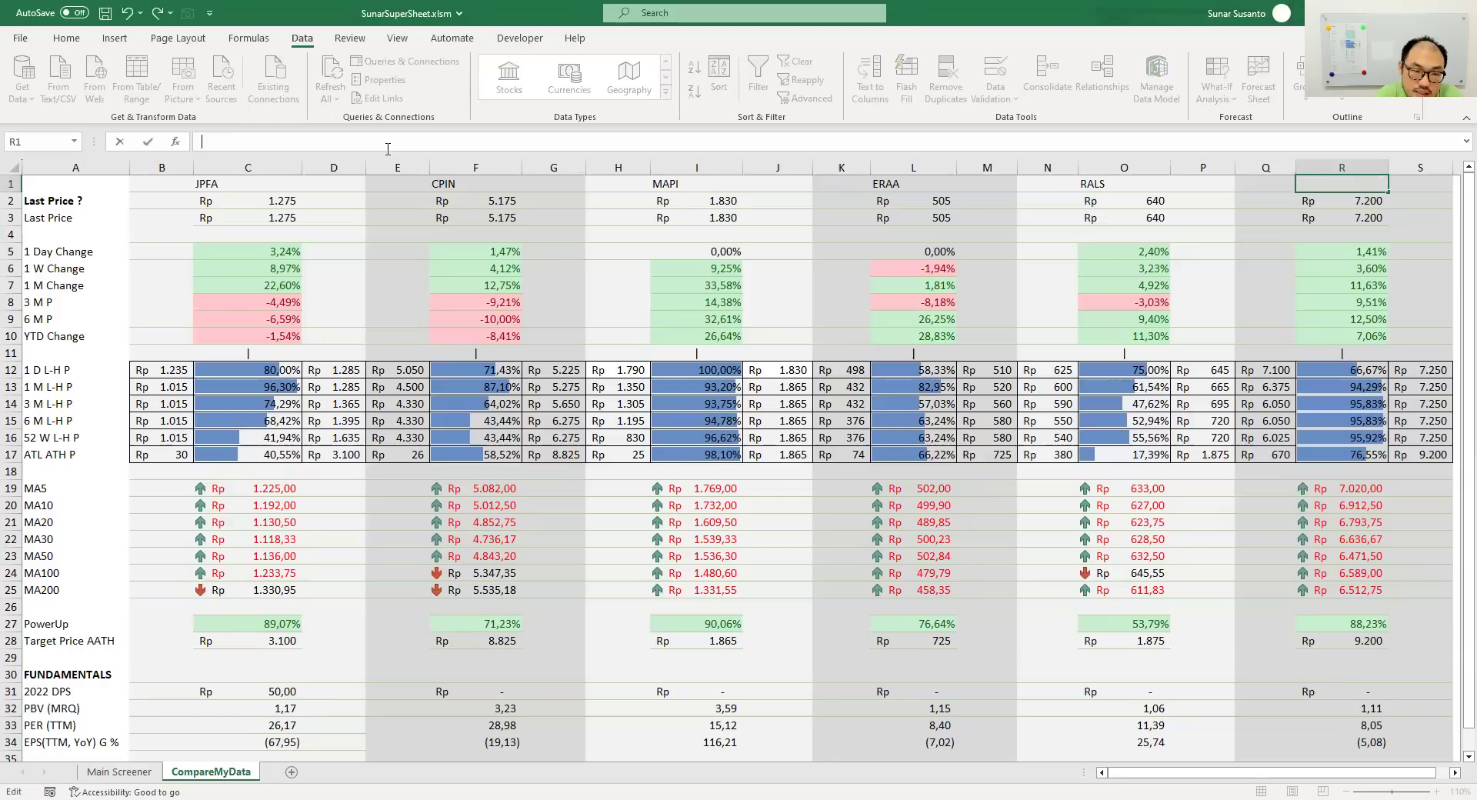
{"action": "type", "text": "AMRT"}
{"action": "key", "text": "Return"}
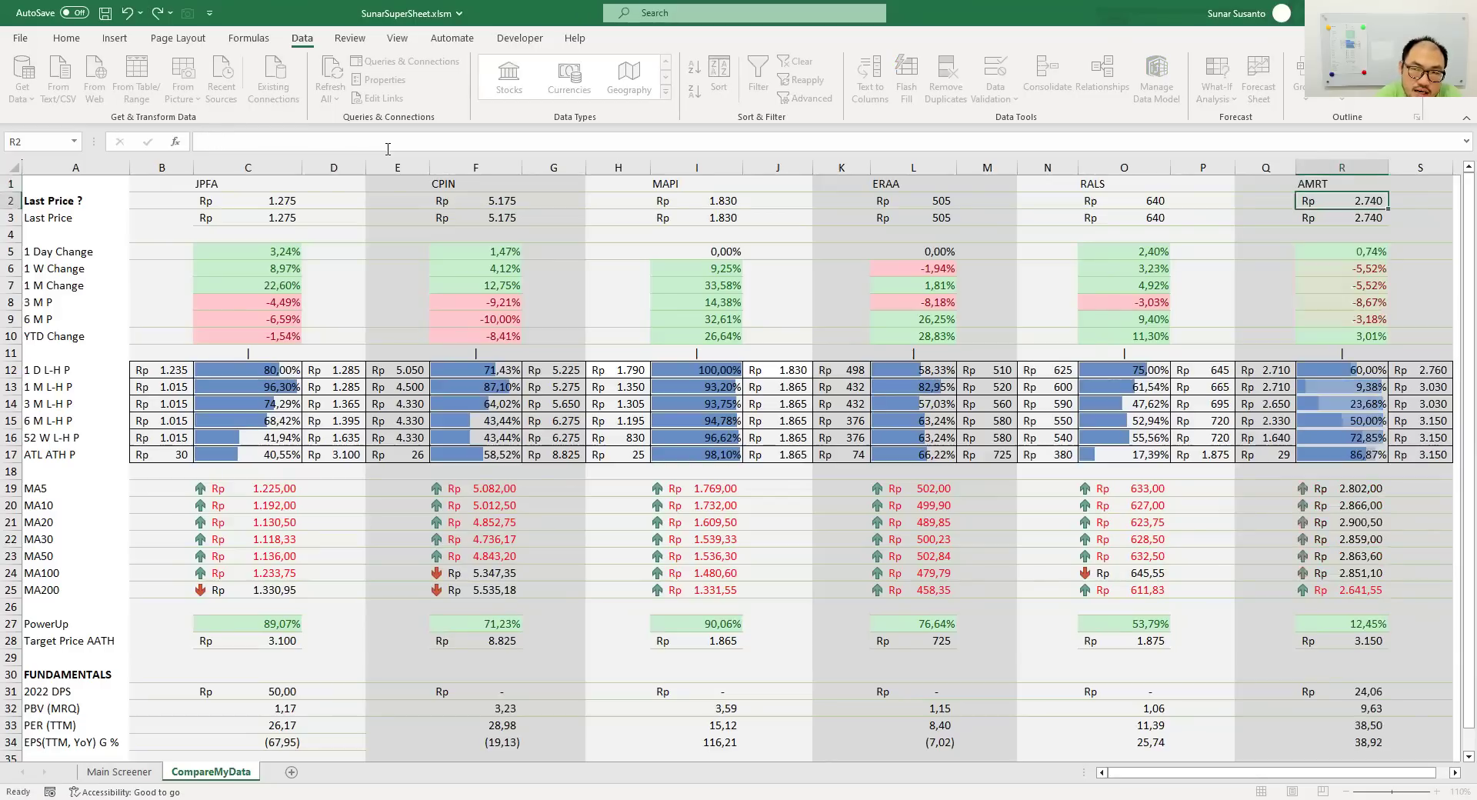
{"action": "key", "text": "Right"}
{"action": "key", "text": "Right"}
{"action": "key", "text": "Right"}
{"action": "key", "text": "Right"}
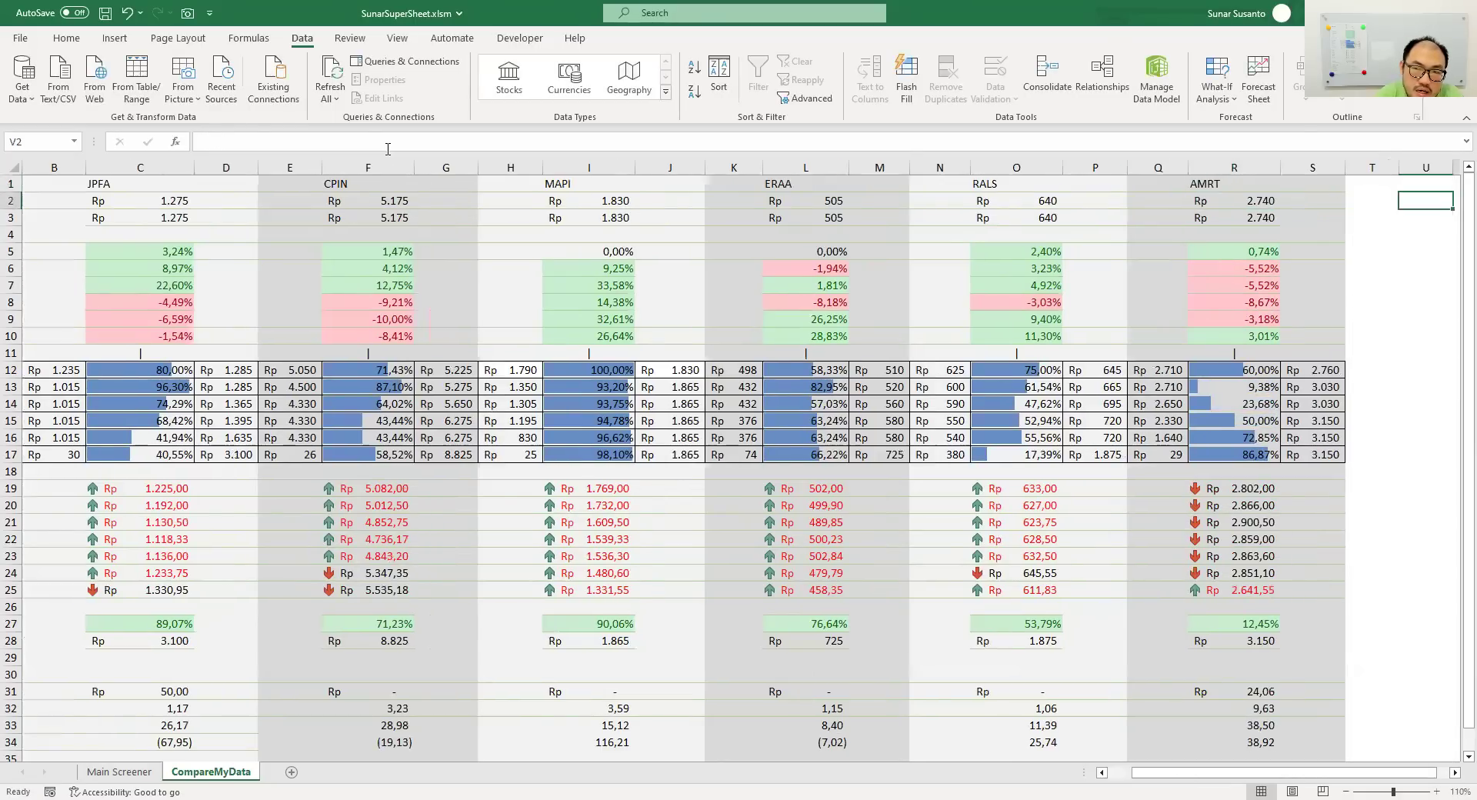
{"action": "key", "text": "Home"}
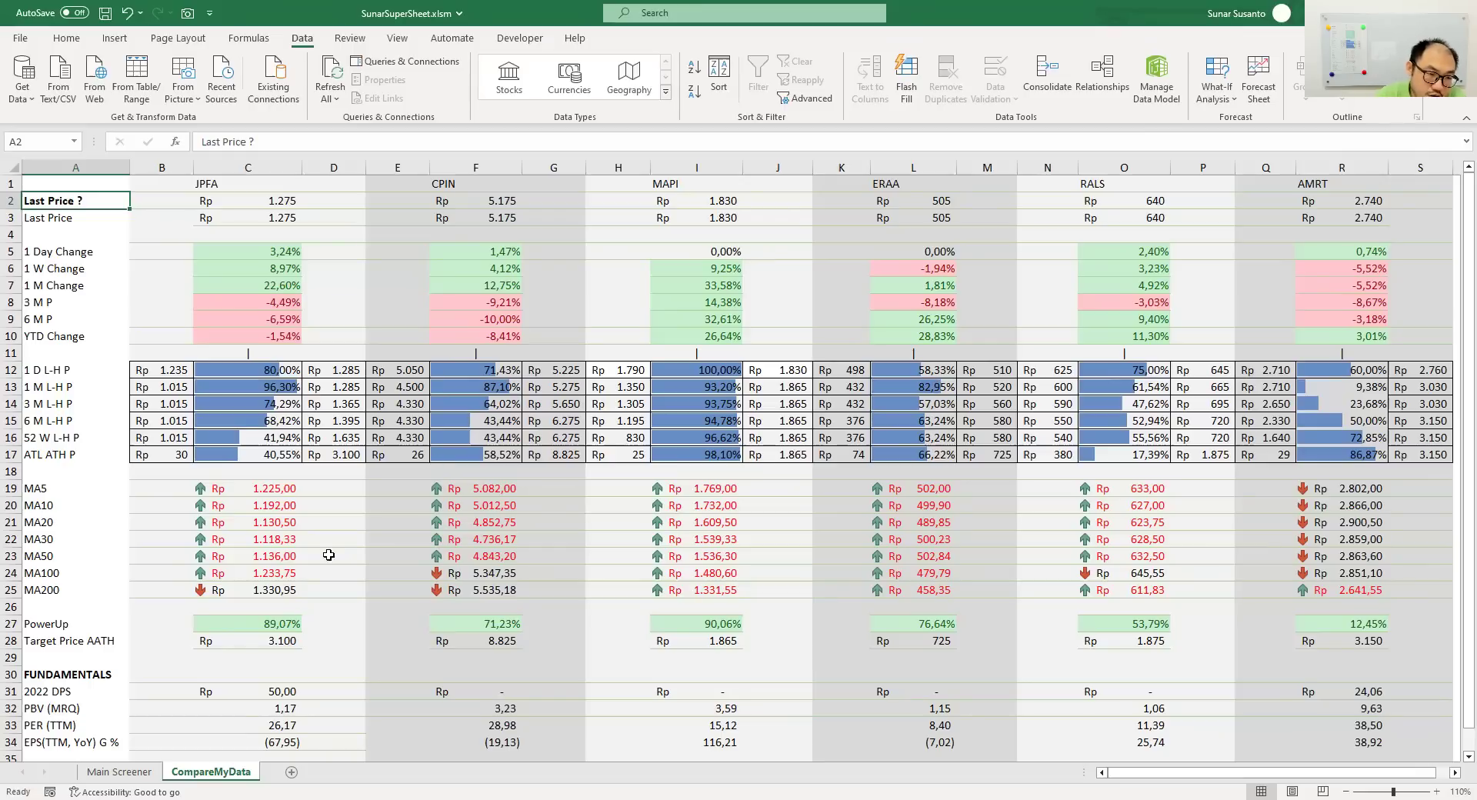
- Examine JPFA's MA20 and low-high ranges along with CPIN's 6-month price change
{"action": "left_click", "coordinate": [267, 529]}
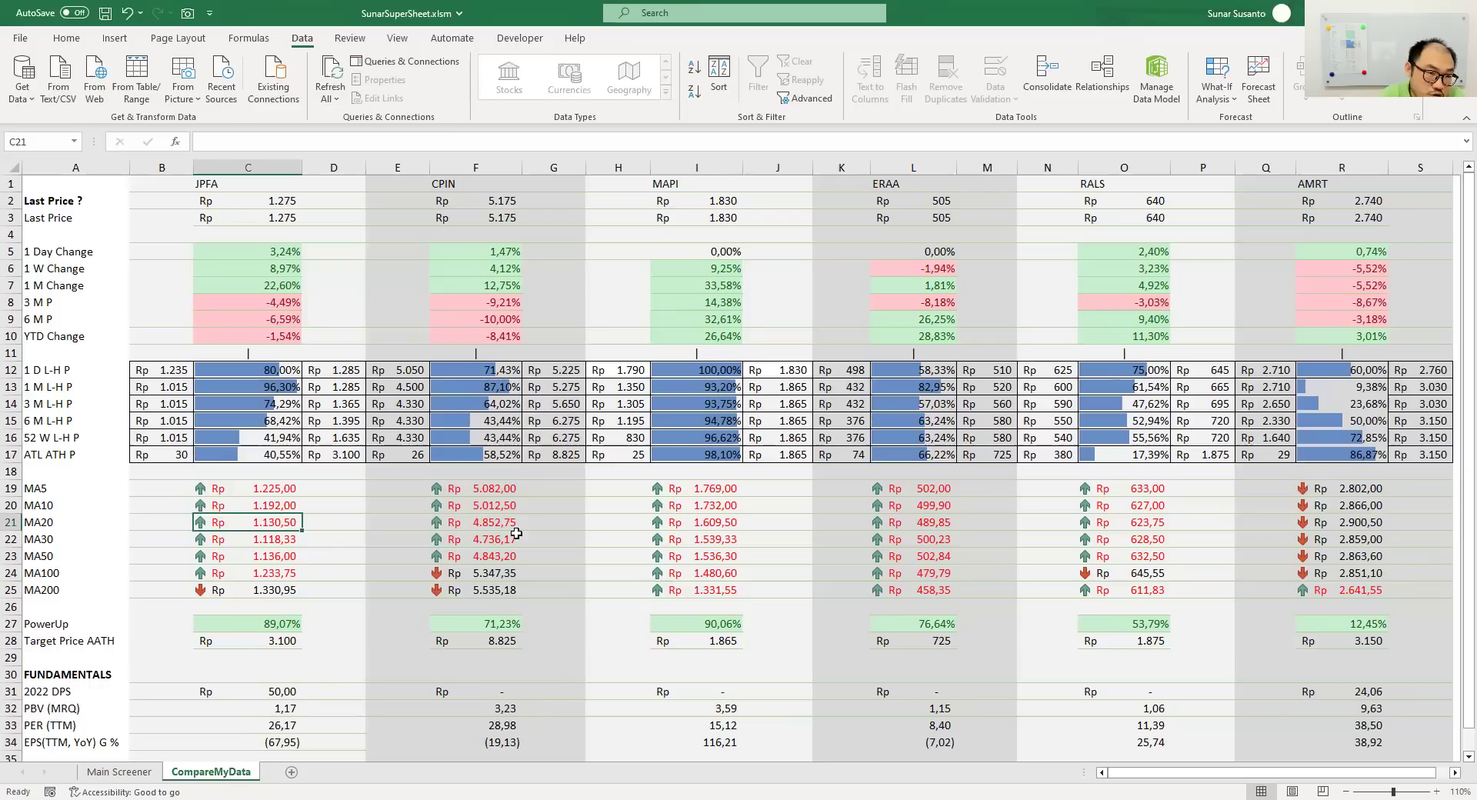
{"action": "key", "text": "Up"}
{"action": "key", "text": "Up"}
{"action": "key", "text": "Up"}
{"action": "key", "text": "Up"}
{"action": "key", "text": "Up"}
{"action": "key", "text": "Up"}
{"action": "key", "text": "Up"}
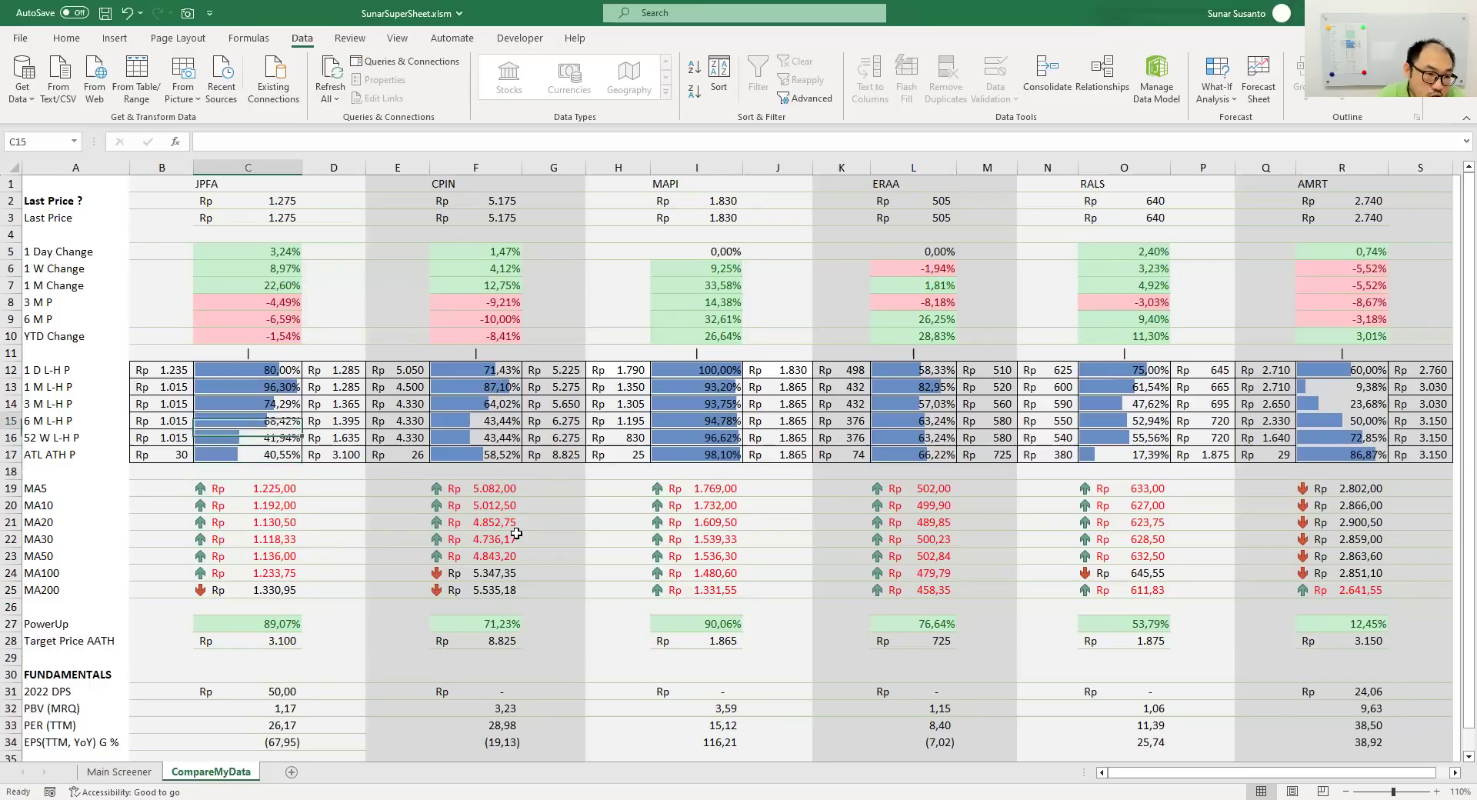
{"action": "key", "text": "Down"}
{"action": "key", "text": "Down"}
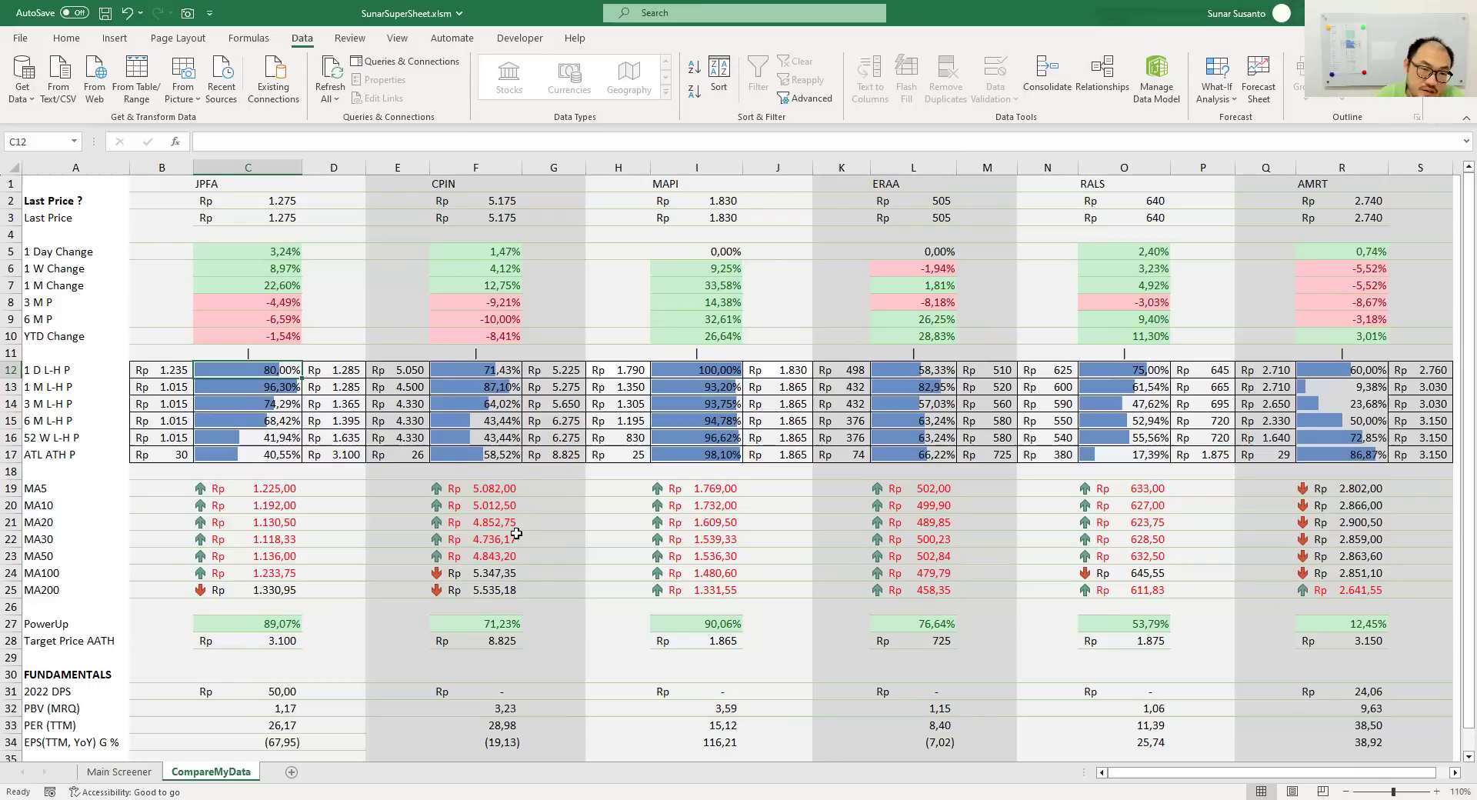
{"action": "left_click", "coordinate": [506, 318]}
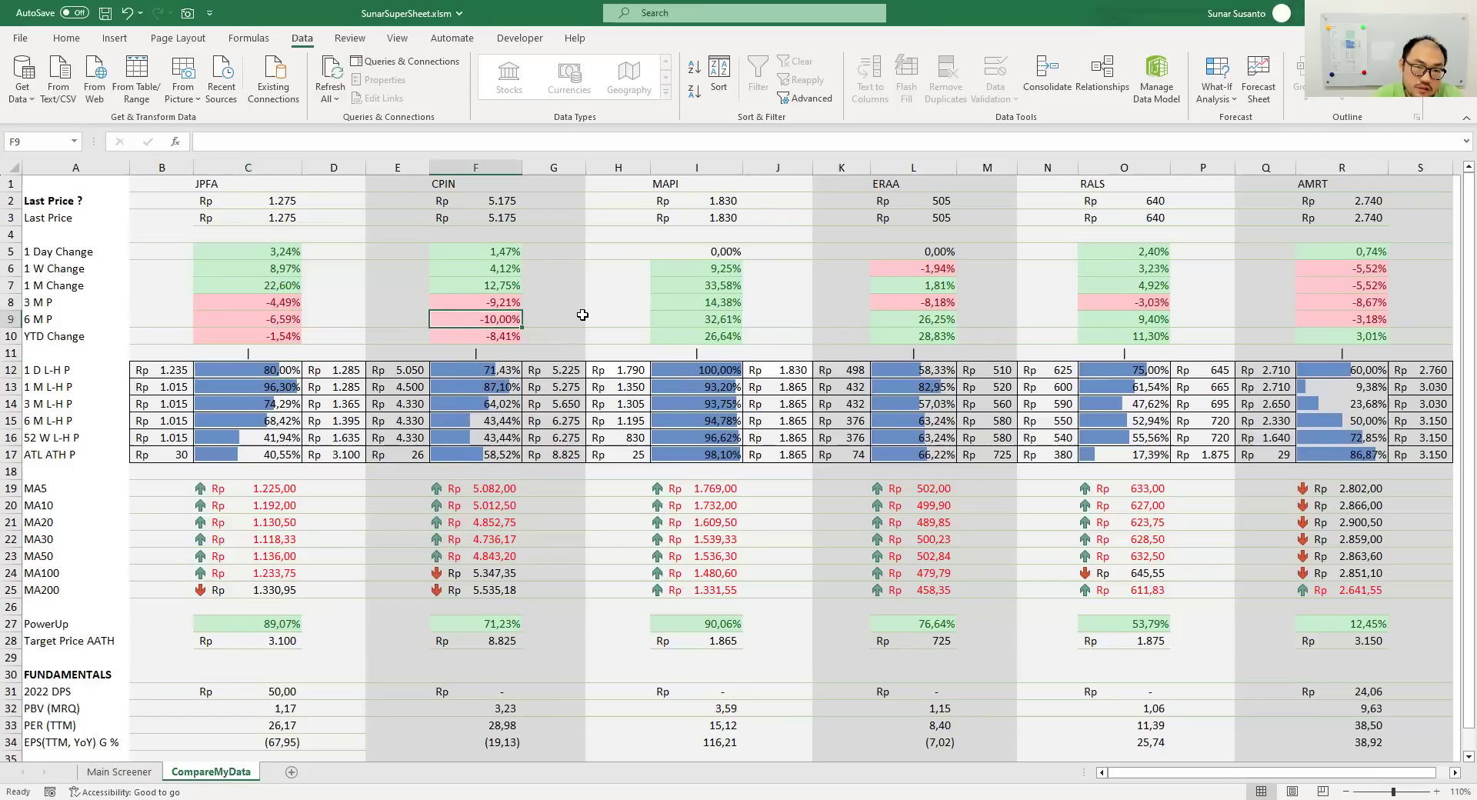
- Examine CPIN's price changes from 1 day to year-to-date
{"action": "key", "text": "Up"}
{"action": "key", "text": "Up"}
{"action": "key", "text": "Up"}
{"action": "key", "text": "Up"}
{"action": "key", "text": "Up"}
{"action": "key", "text": "Up"}
{"action": "key", "text": "Up"}
{"action": "key", "text": "Up"}
{"action": "key", "text": "Down"}
{"action": "key", "text": "Down"}
{"action": "key", "text": "Down"}
{"action": "key", "text": "Down"}
{"action": "key", "text": "Down"}
{"action": "key", "text": "Down"}
{"action": "key", "text": "Down"}
{"action": "key", "text": "Down"}
{"action": "key", "text": "Down"}
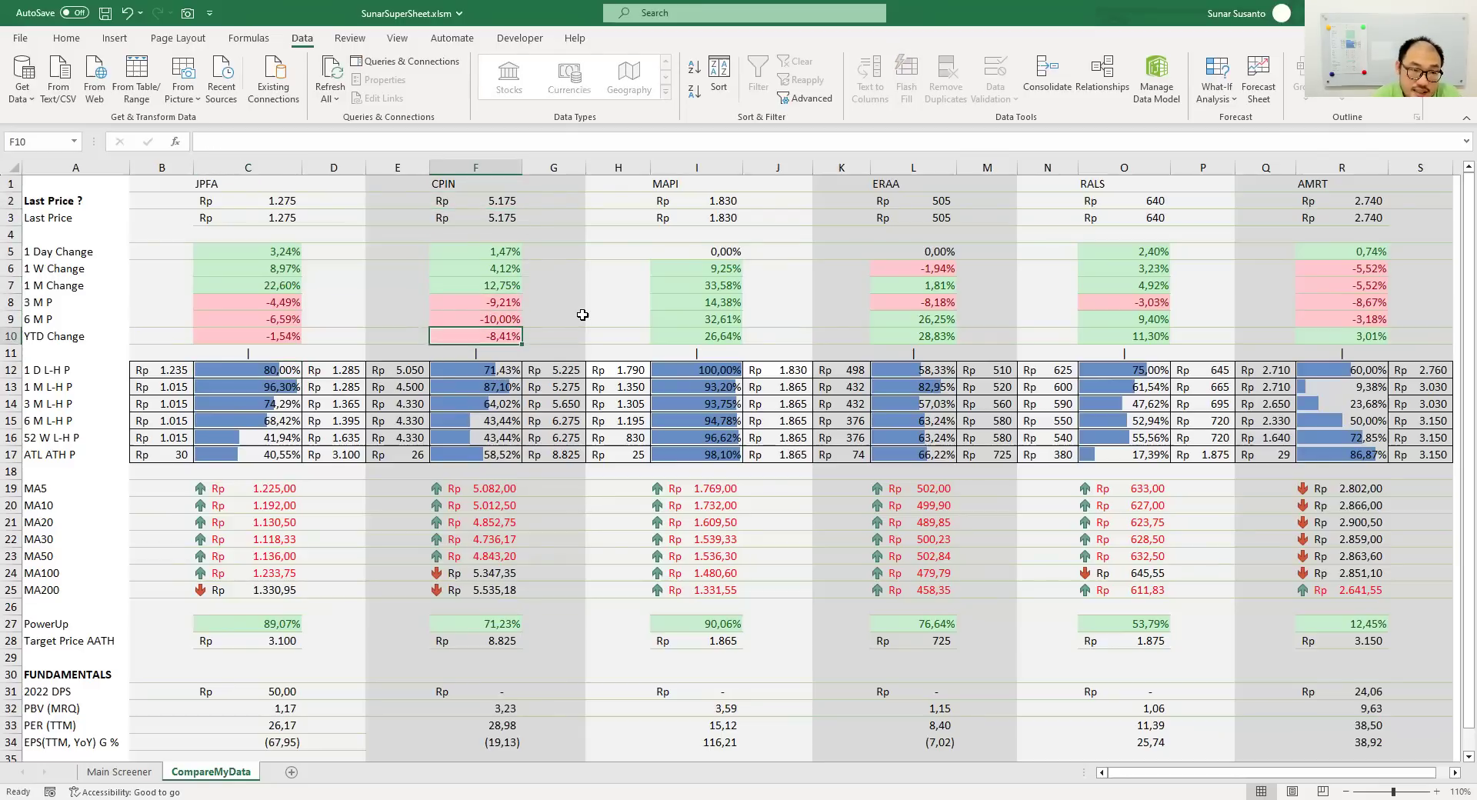
- Examine CPIN's low-high ranges and its short-term moving averages down to MA20
{"action": "key", "text": "Down"}
{"action": "key", "text": "Down"}
{"action": "key", "text": "Down"}
{"action": "key", "text": "Down"}
{"action": "key", "text": "Down"}
{"action": "key", "text": "Down"}
{"action": "key", "text": "Down"}
{"action": "key", "text": "Down"}
{"action": "key", "text": "Down"}
{"action": "key", "text": "Down"}
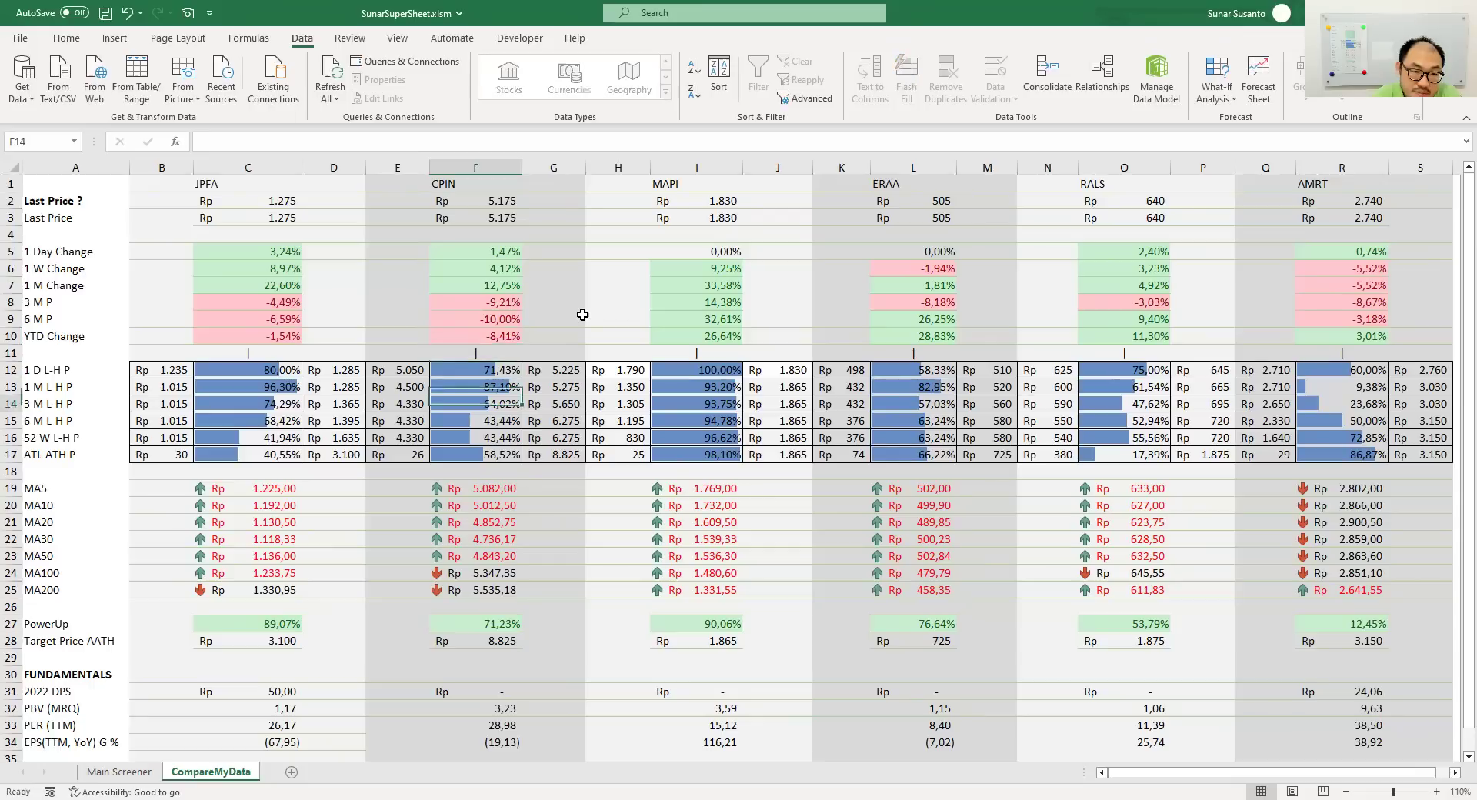
{"action": "key", "text": "Down"}
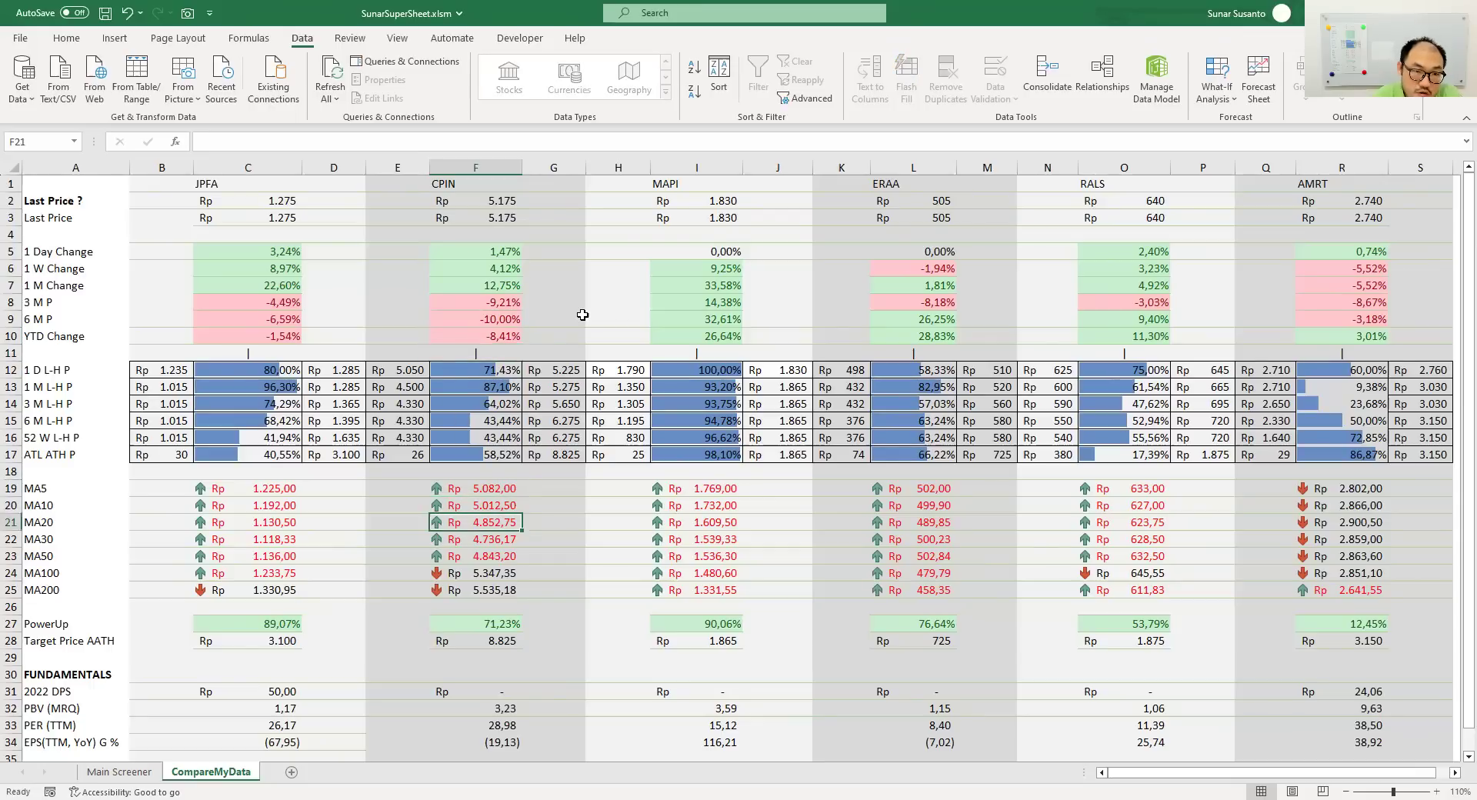
{"action": "key", "text": "Up"}
{"action": "key", "text": "Up"}
{"action": "key", "text": "Up"}
{"action": "key", "text": "Up"}
{"action": "key", "text": "Up"}
{"action": "key", "text": "Up"}
{"action": "key", "text": "Up"}
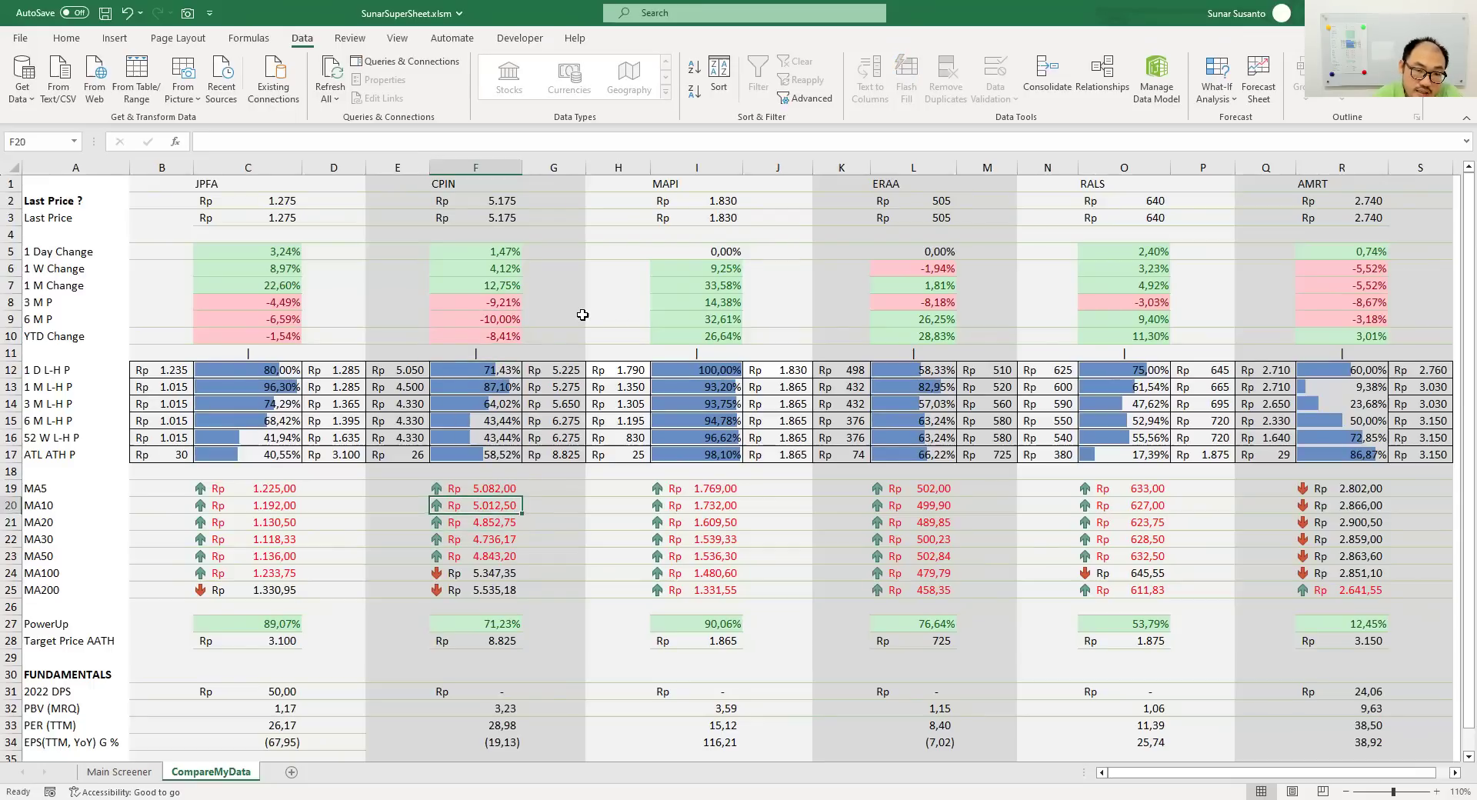
- Compare the 1-month highs of CPIN and JPFA and the 3-month highs of JPFA, CPIN and MAPI
{"action": "key", "text": "Right"}
{"action": "key", "text": "Up"}
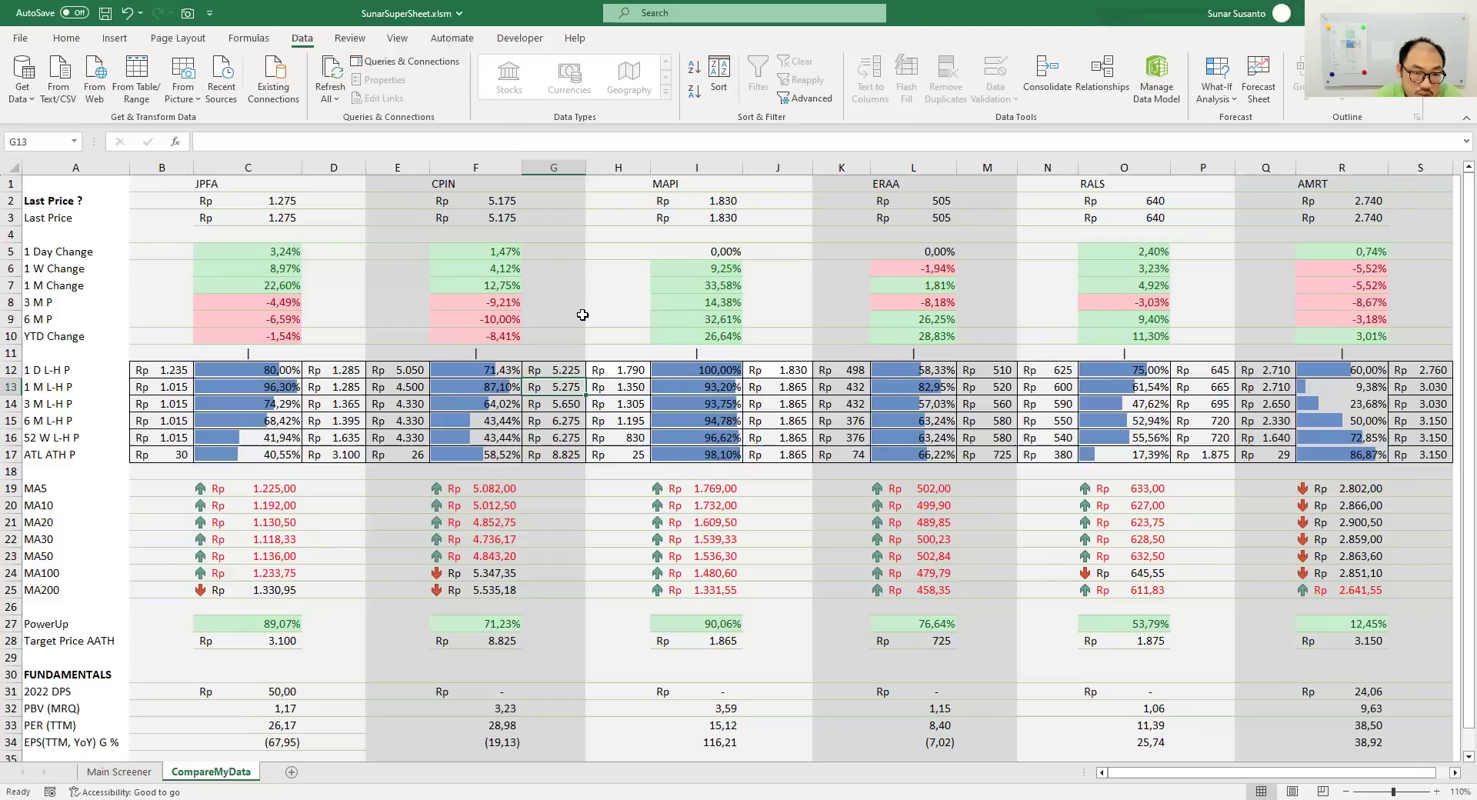
{"action": "key", "text": "Left"}
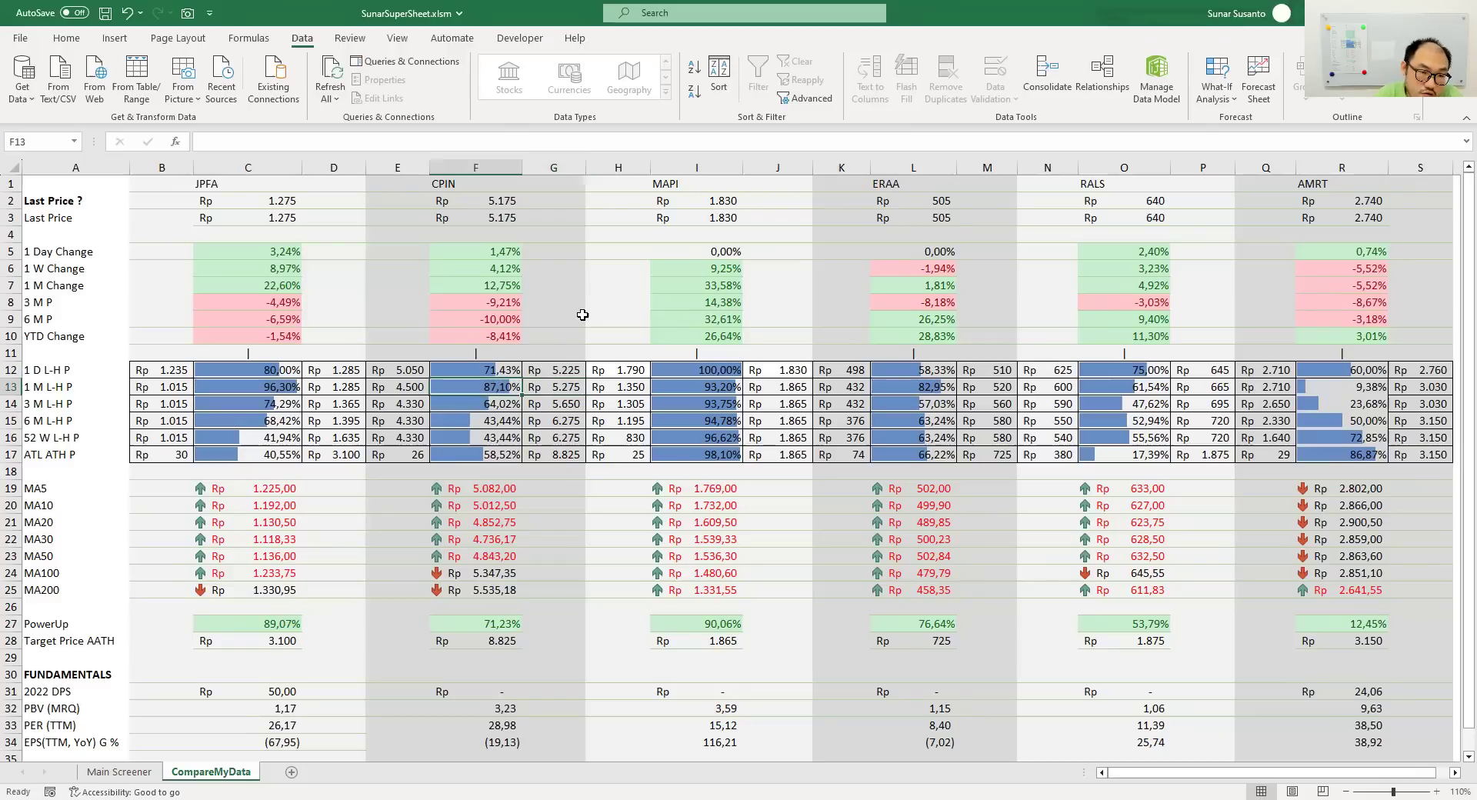
{"action": "key", "text": "Left"}
{"action": "key", "text": "Left"}
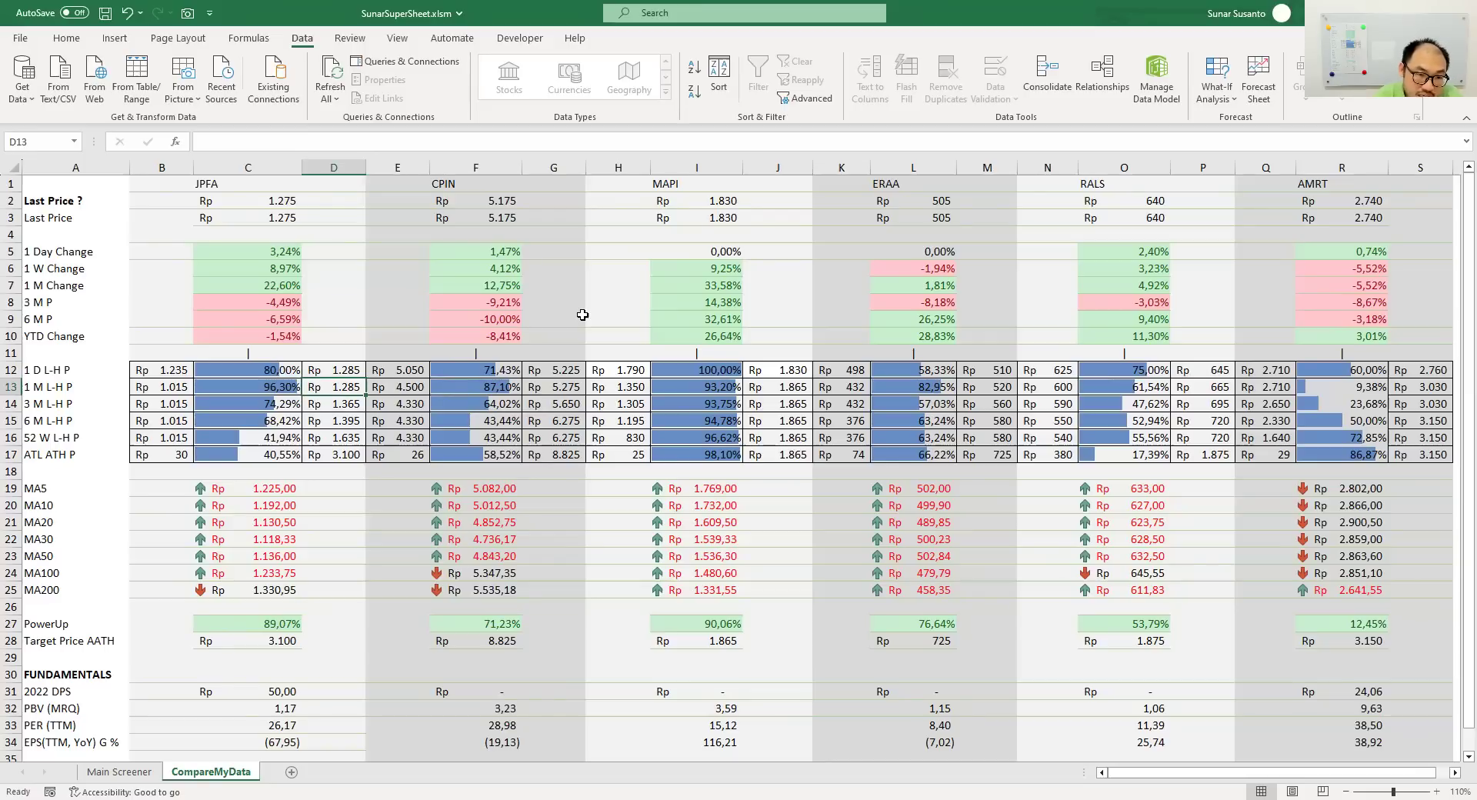
{"action": "key", "text": "Down"}
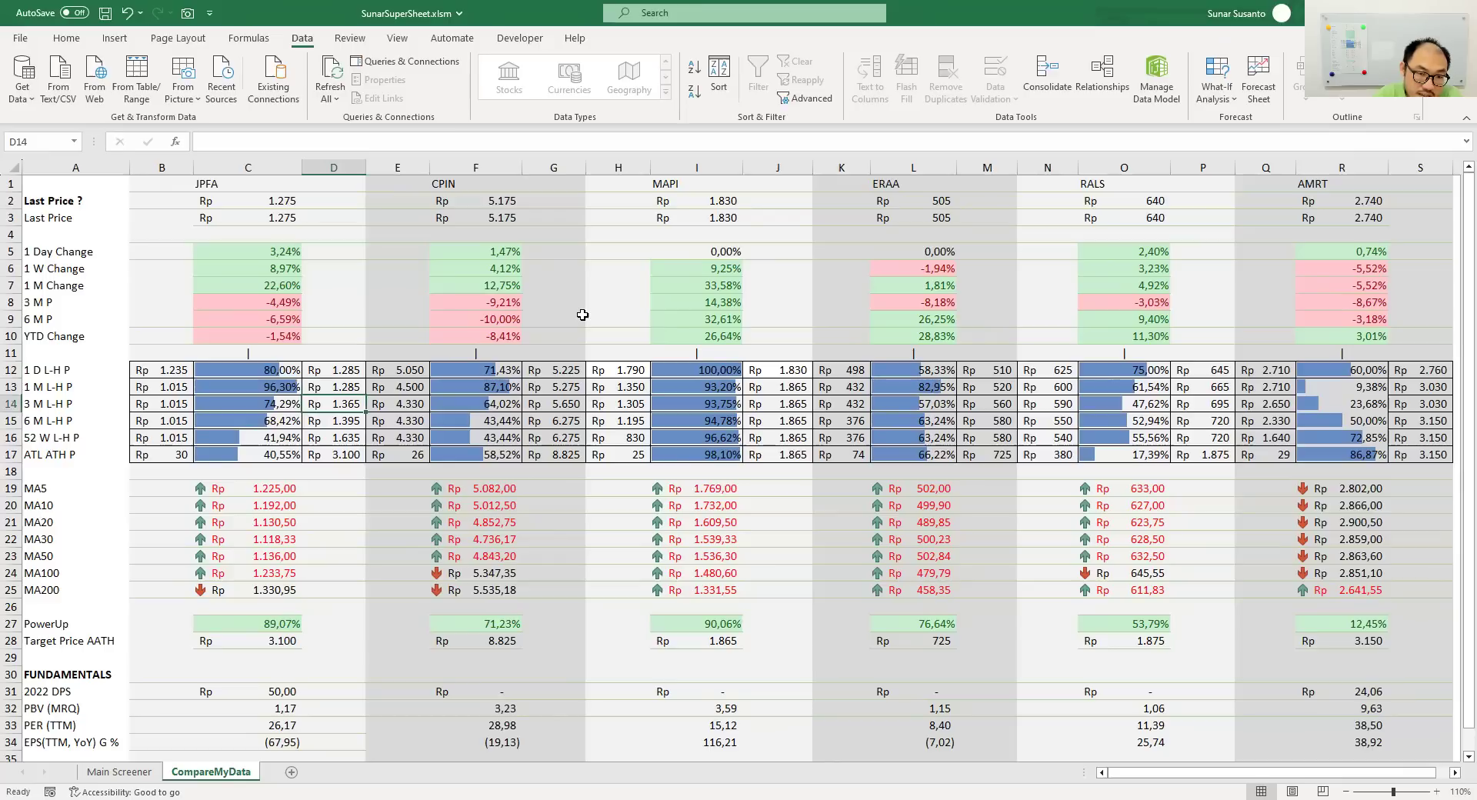
{"action": "key", "text": "Right"}
{"action": "key", "text": "Right"}
{"action": "key", "text": "Right"}
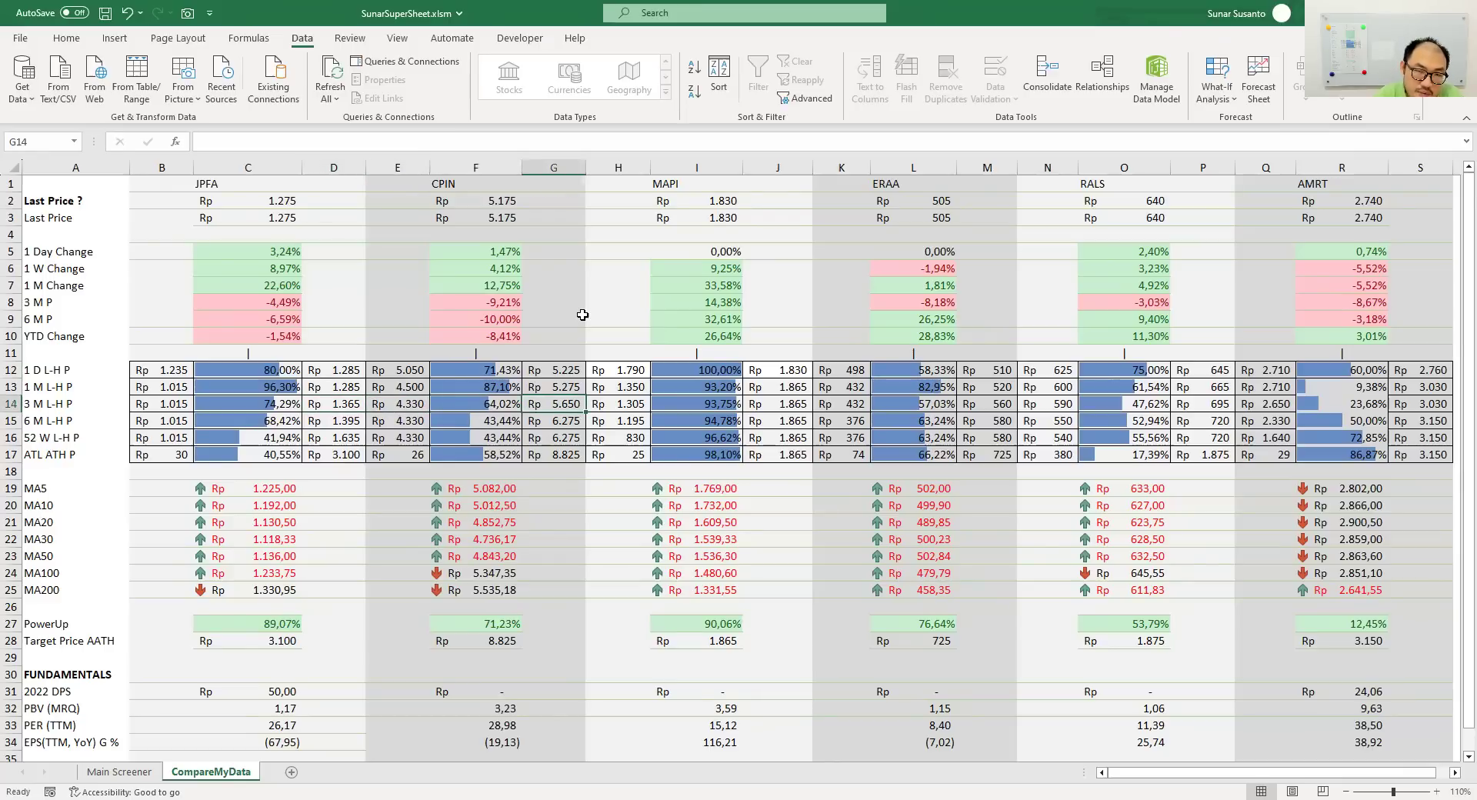
{"action": "key", "text": "Right"}
{"action": "key", "text": "Right"}
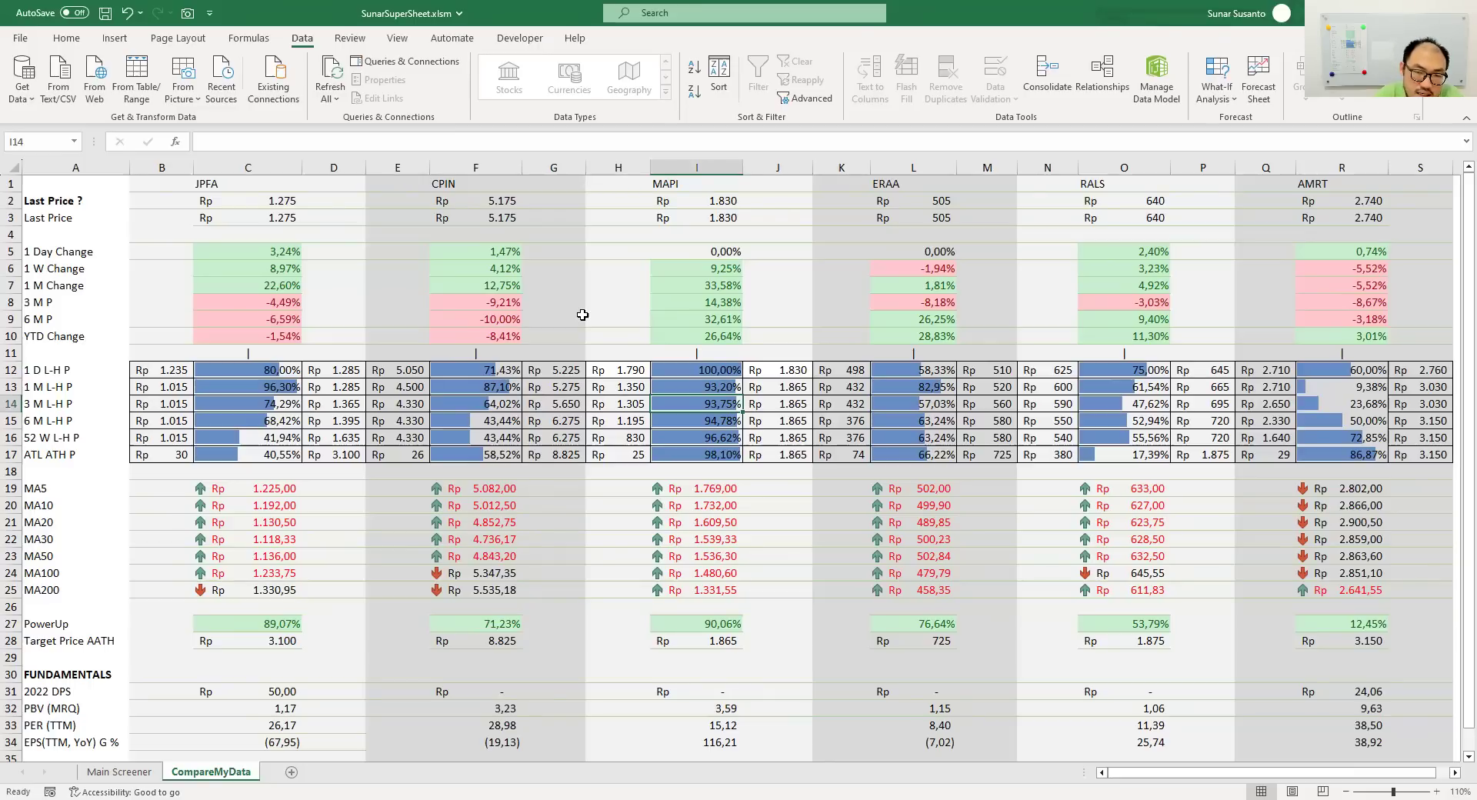
{"action": "key", "text": "Right"}
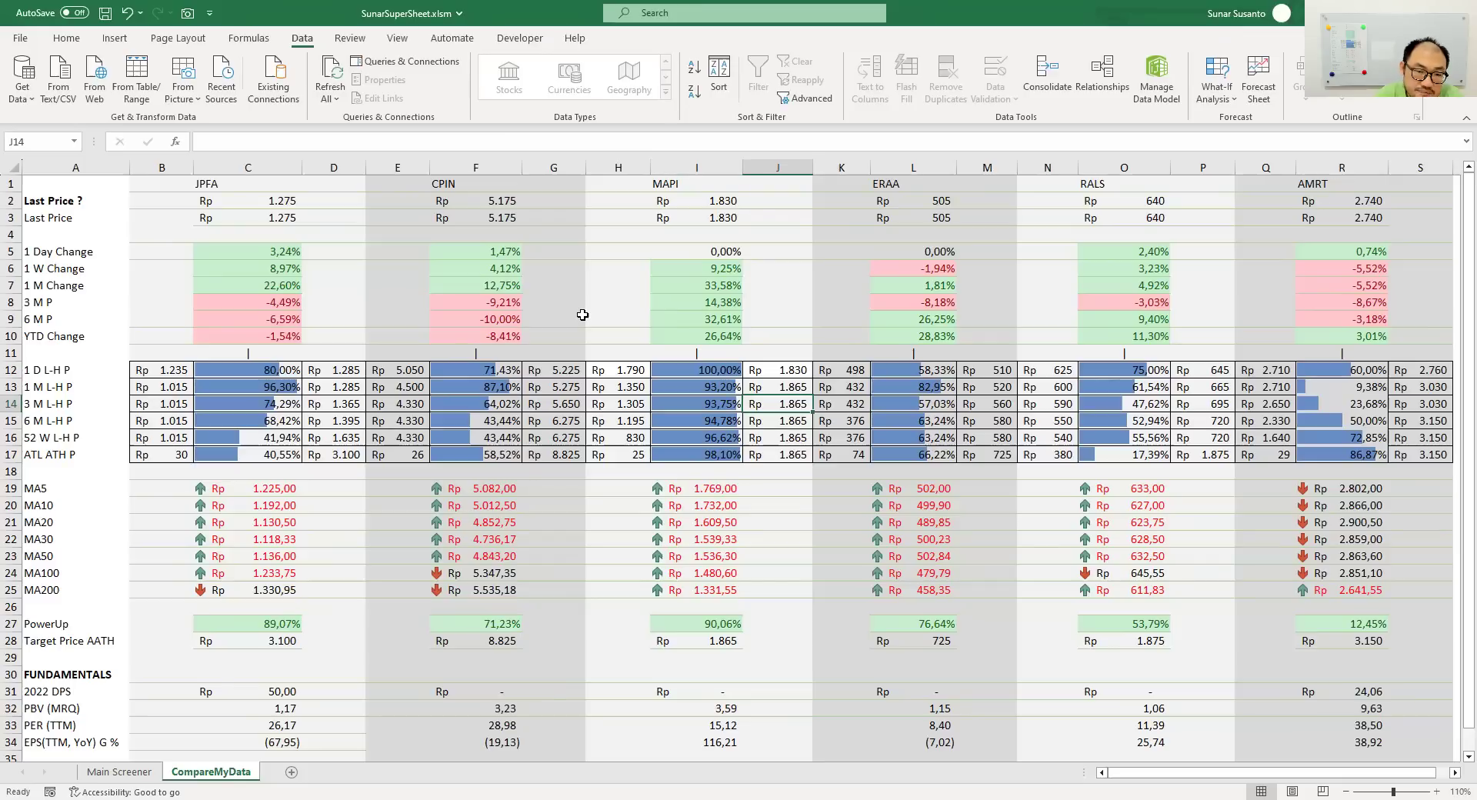
- Examine MAPI's low-high ranges, moving averages, PowerUp and Target Price AATH
{"action": "key", "text": "Down"}
{"action": "key", "text": "Down"}
{"action": "key", "text": "Down"}
{"action": "key", "text": "Down"}
{"action": "key", "text": "Down"}
{"action": "key", "text": "Down"}
{"action": "key", "text": "Down"}
{"action": "key", "text": "Down"}
{"action": "key", "text": "Down"}
{"action": "key", "text": "Down"}
{"action": "key", "text": "Down"}
{"action": "key", "text": "Down"}
{"action": "key", "text": "Down"}
{"action": "key", "text": "Left"}
{"action": "key", "text": "Down"}
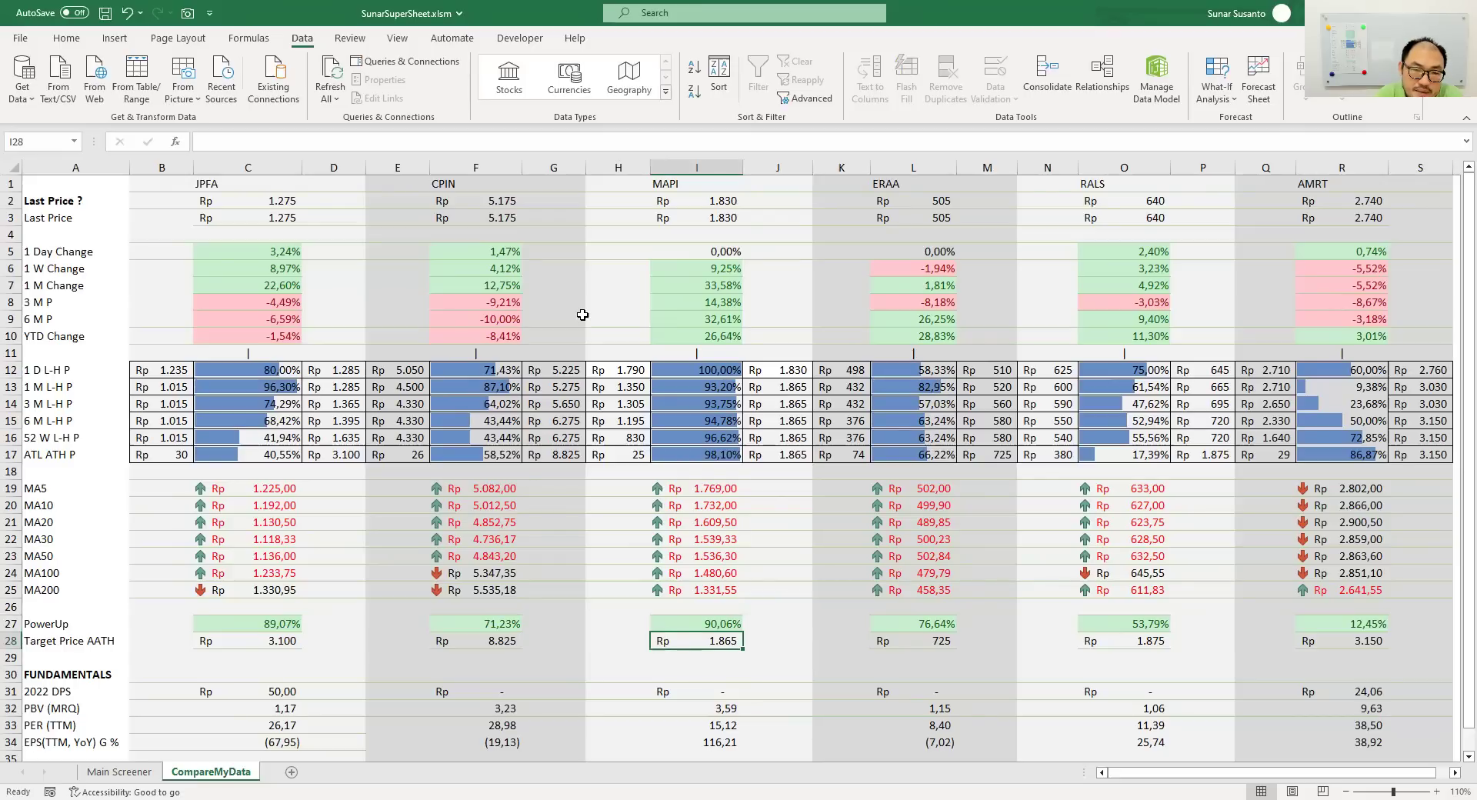
{"action": "key", "text": "Right"}
{"action": "key", "text": "Up"}
{"action": "key", "text": "Up"}
{"action": "key", "text": "Up"}
{"action": "key", "text": "Up"}
{"action": "key", "text": "Up"}
{"action": "key", "text": "Up"}
{"action": "key", "text": "Up"}
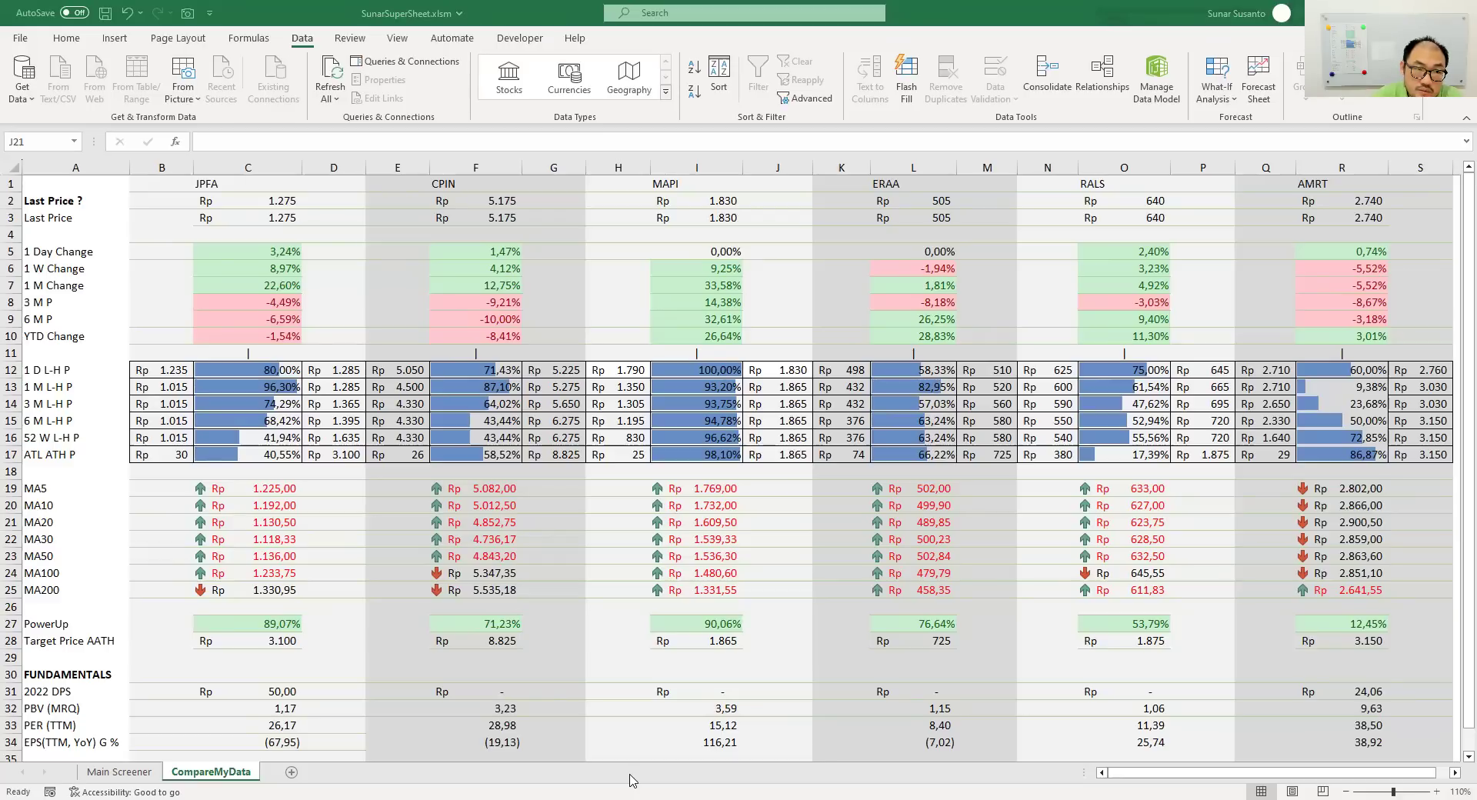
{"action": "key", "text": "F2"}
{"action": "key", "text": "Escape"}
{"action": "left_click", "coordinate": [688, 607]}
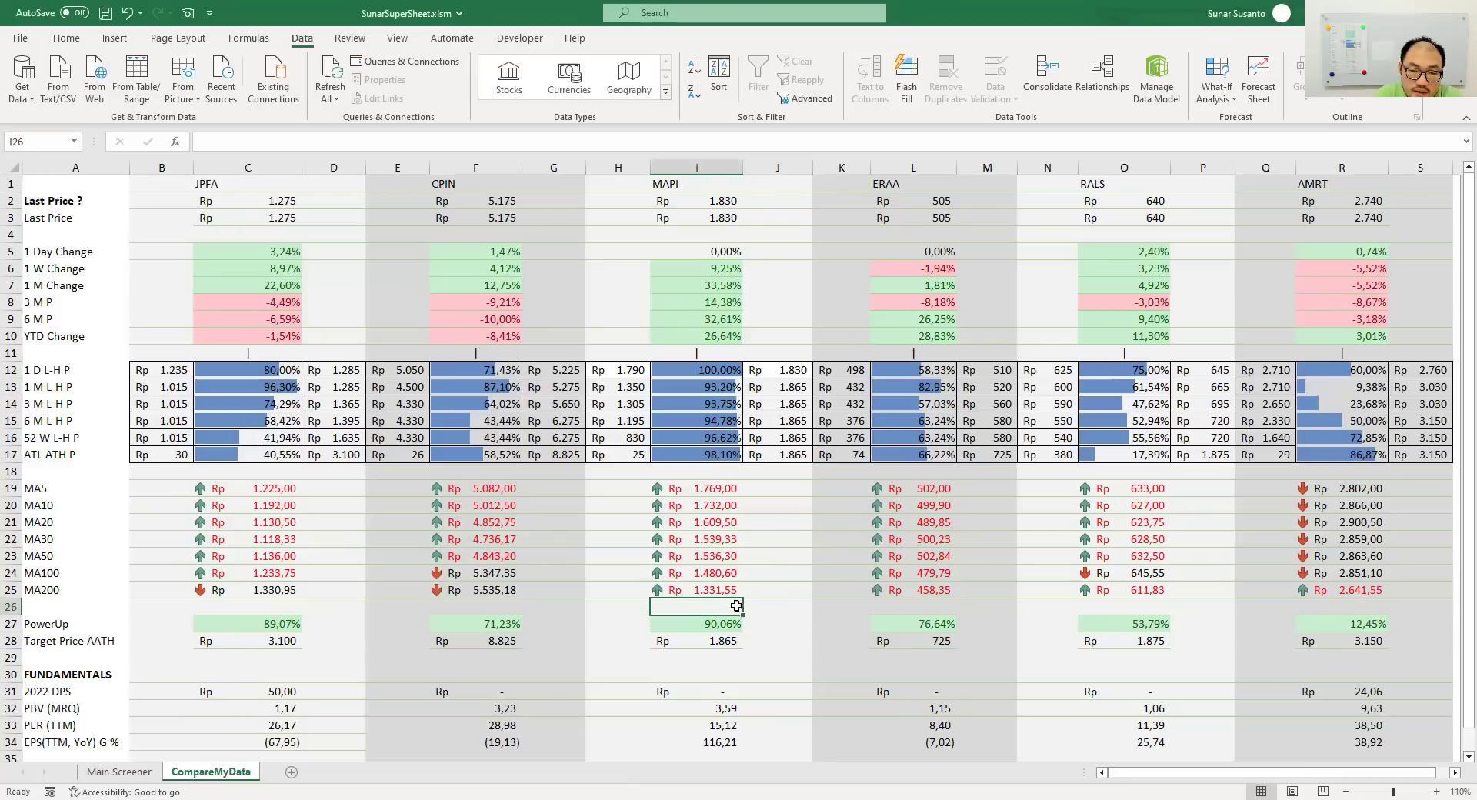
{"action": "left_click", "coordinate": [727, 645]}
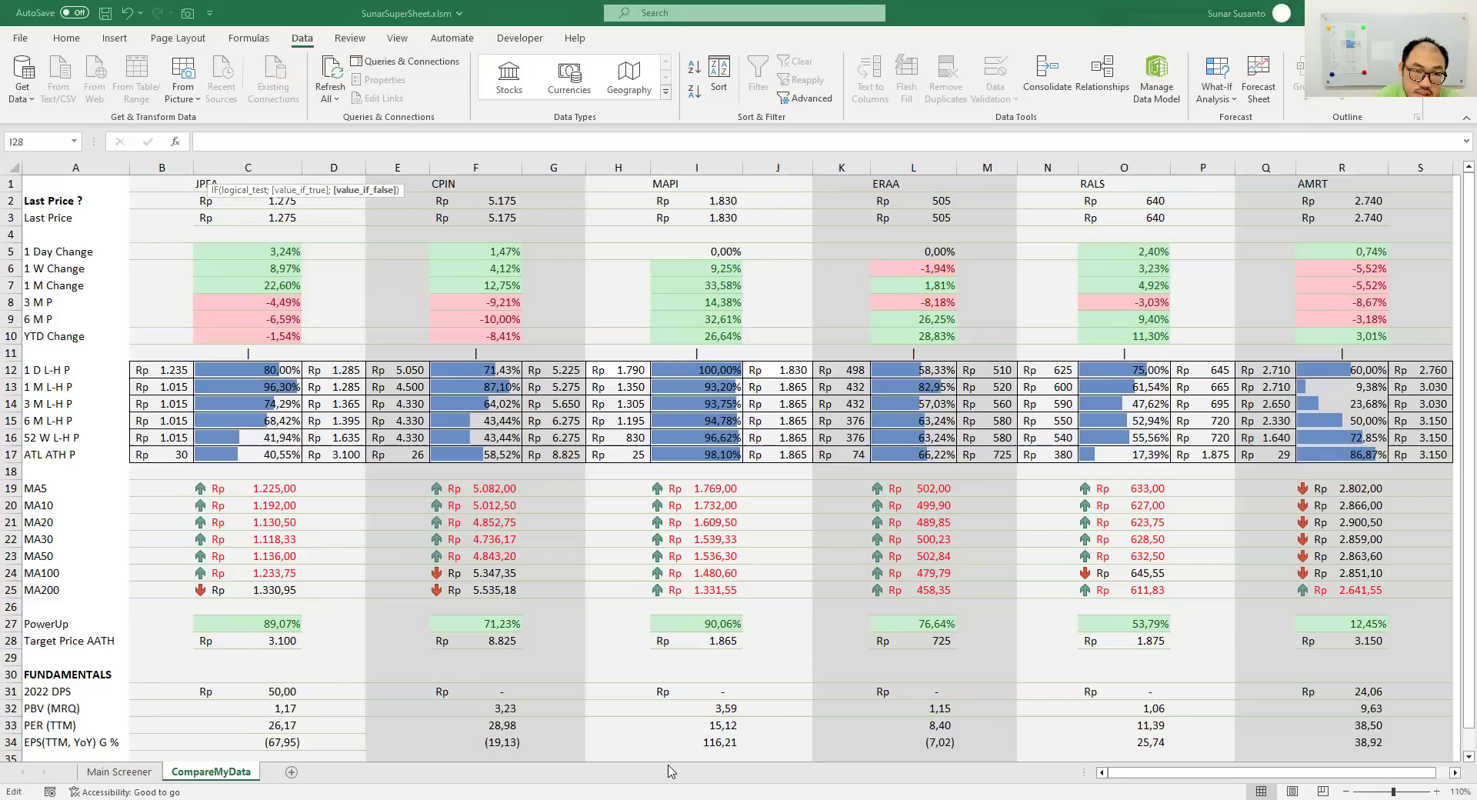
{"action": "key", "text": "BackSpace"}
{"action": "key", "text": "BackSpace"}
{"action": "type", "text": ";"}
{"action": "key", "text": "BackSpace"}
{"action": "key", "text": "Escape"}
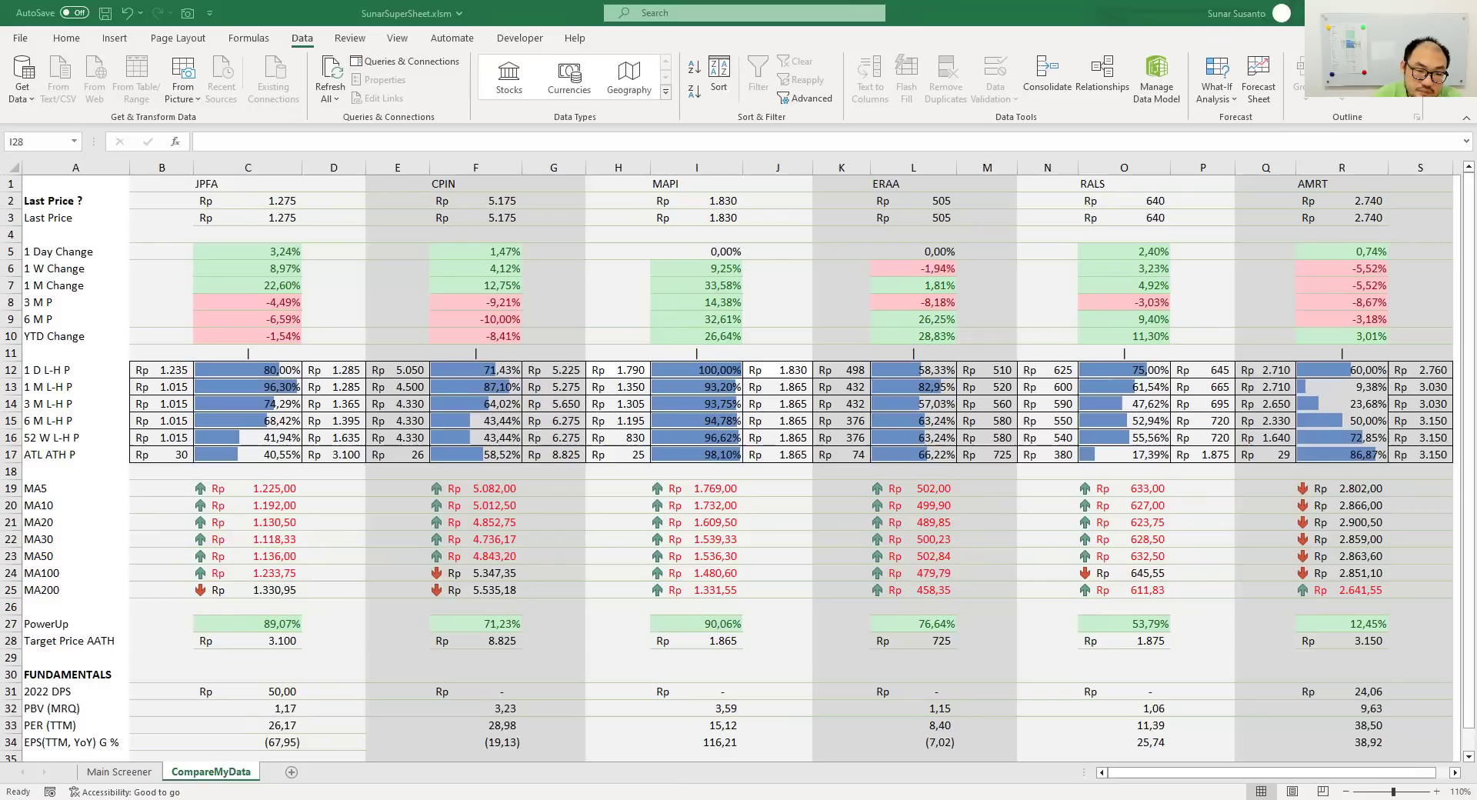
{"action": "key", "text": "alt+Tab"}
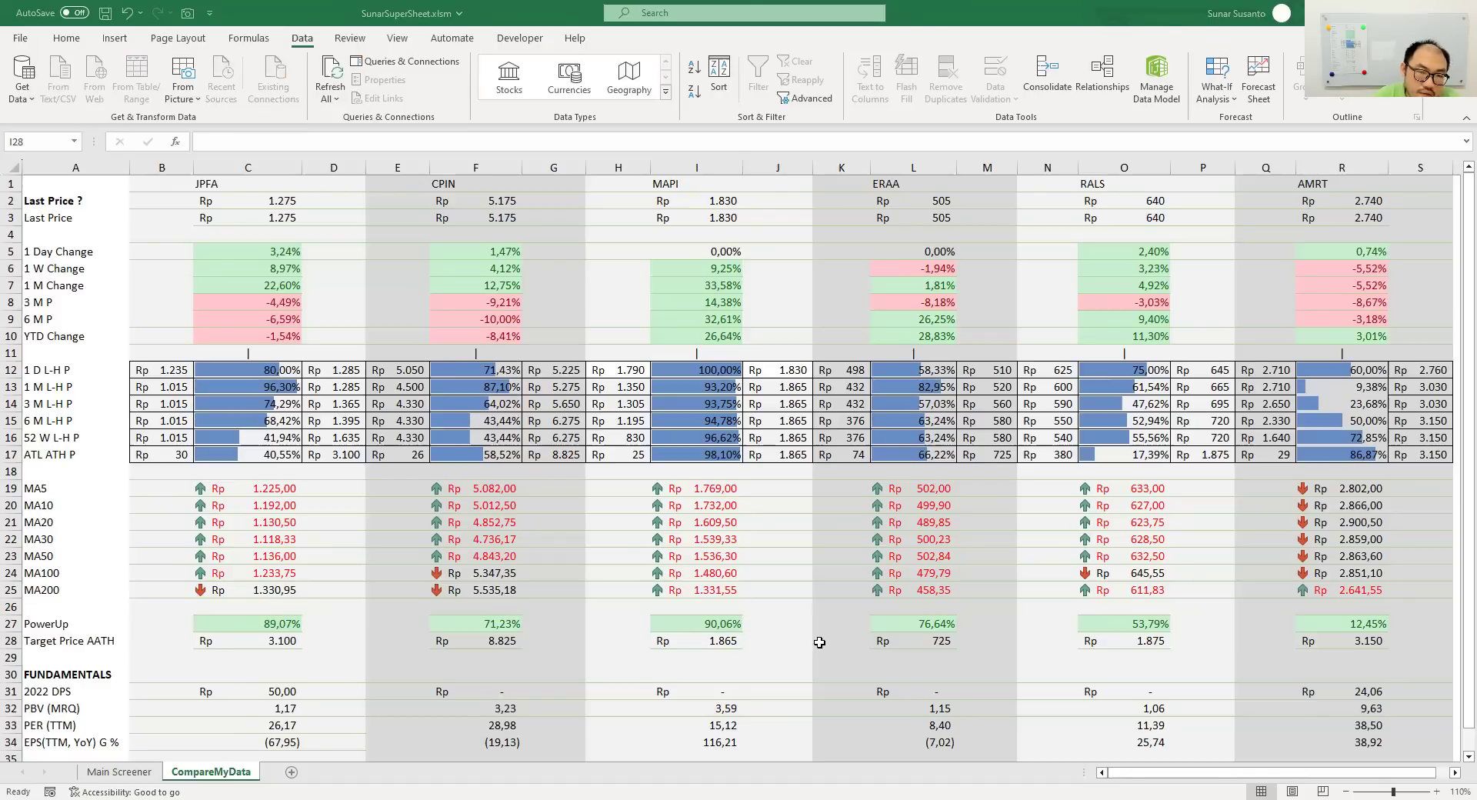
{"action": "key", "text": "alt+Tab"}
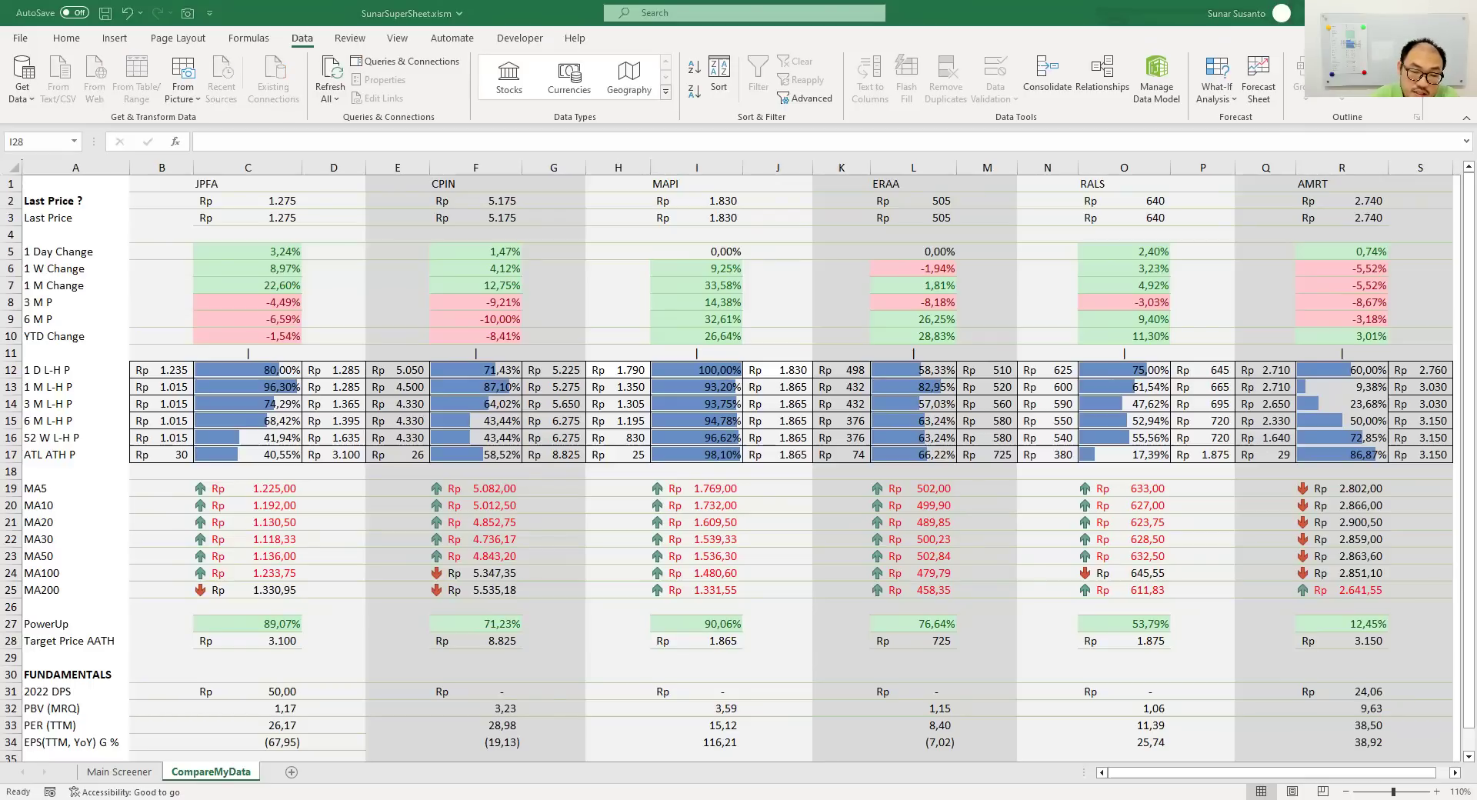
{"action": "key", "text": "alt+Tab"}
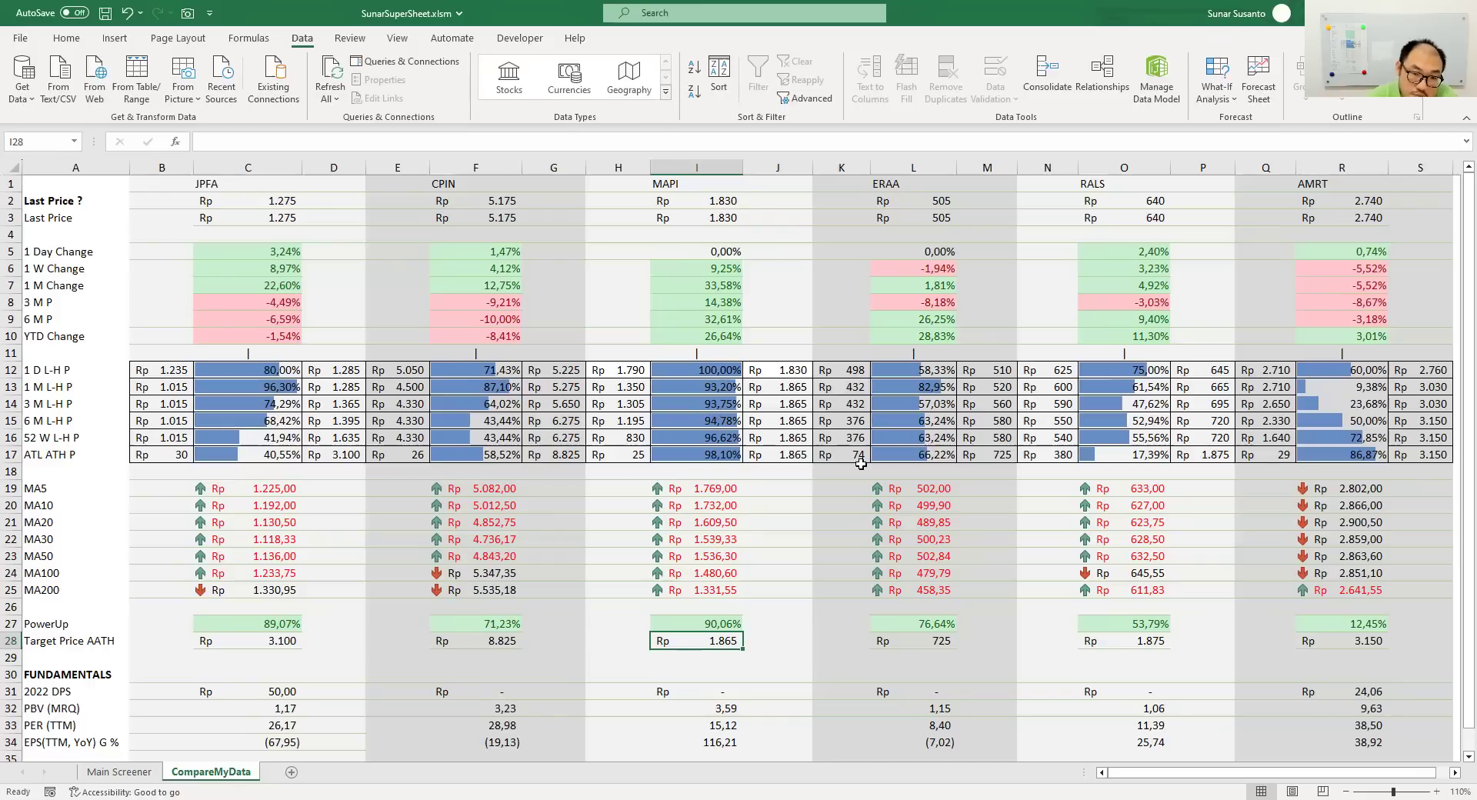
- Examine MAPI's MA10 and 1-day low, along with ERAA's low-high ranges from 1 day to 6 months
{"action": "left_click", "coordinate": [725, 506]}
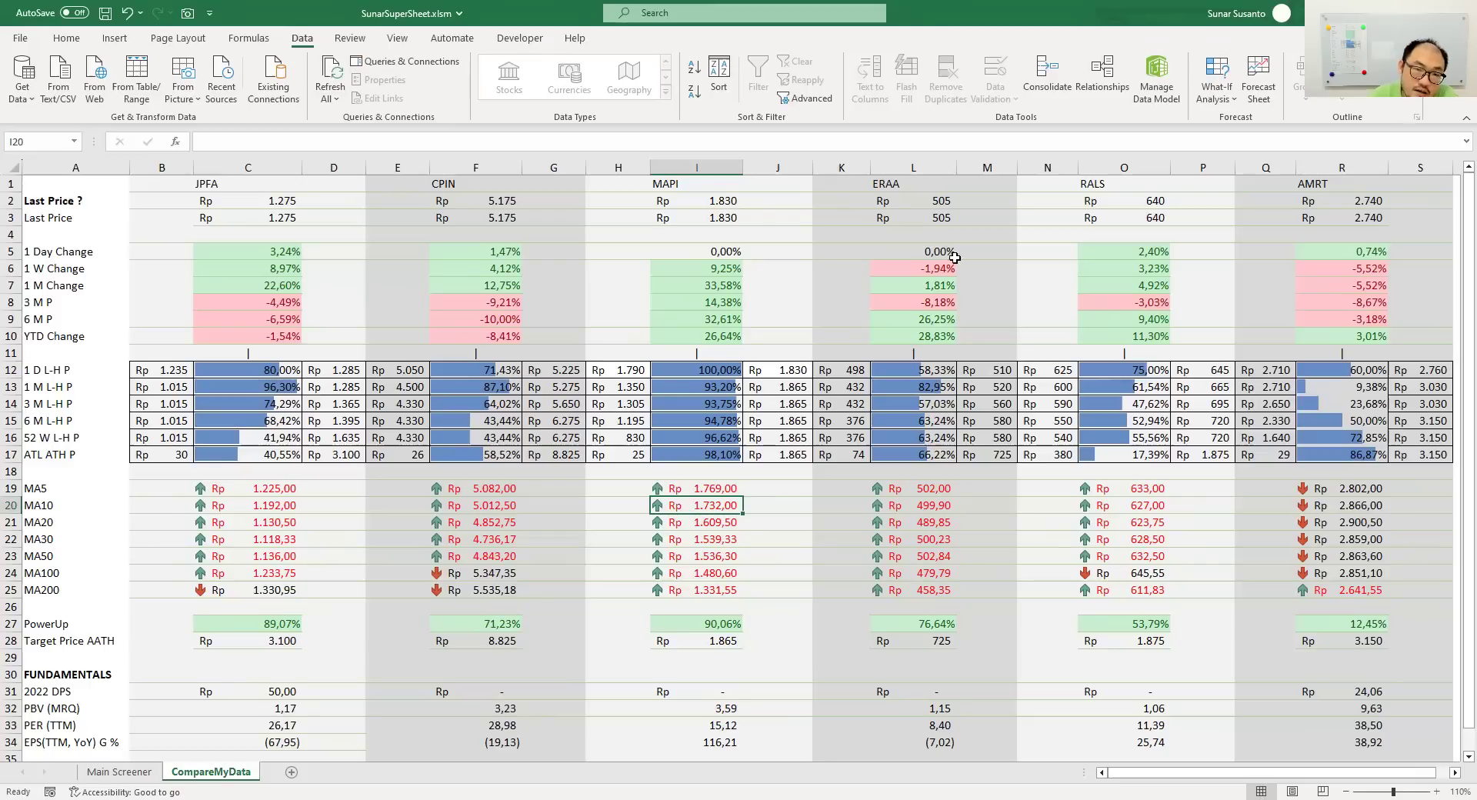
{"action": "left_click", "coordinate": [644, 368]}
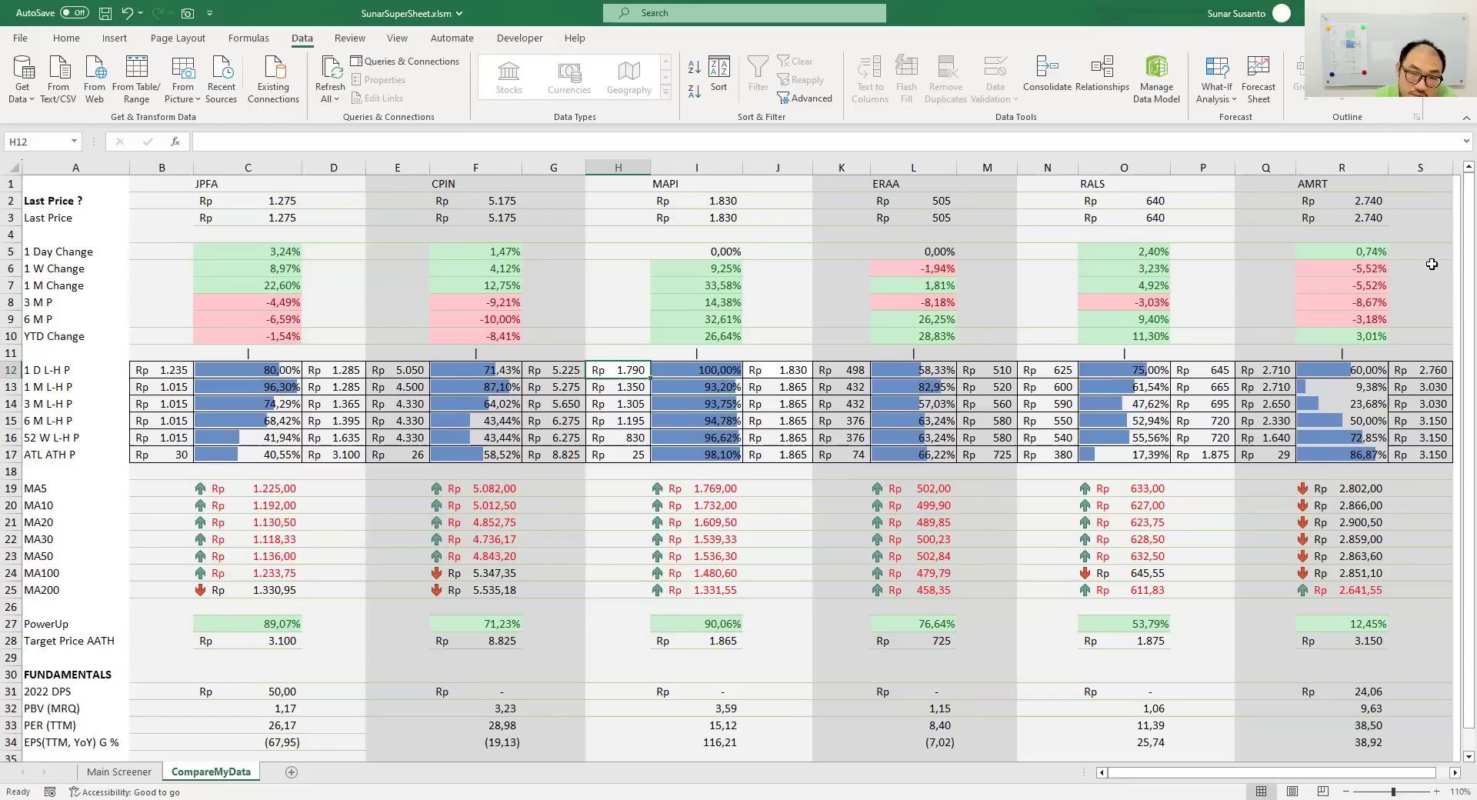
{"action": "left_click", "coordinate": [933, 374]}
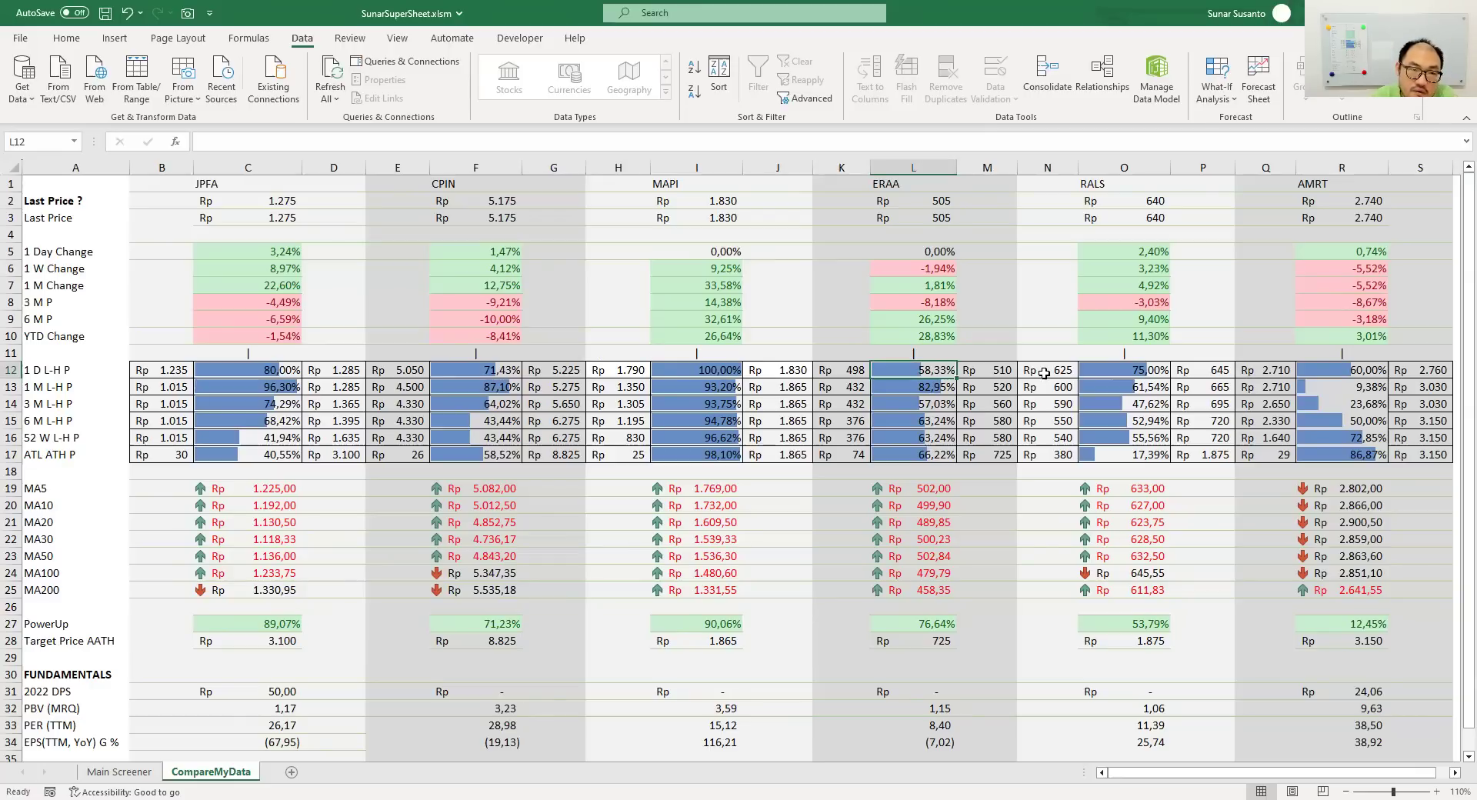
{"action": "key", "text": "Down"}
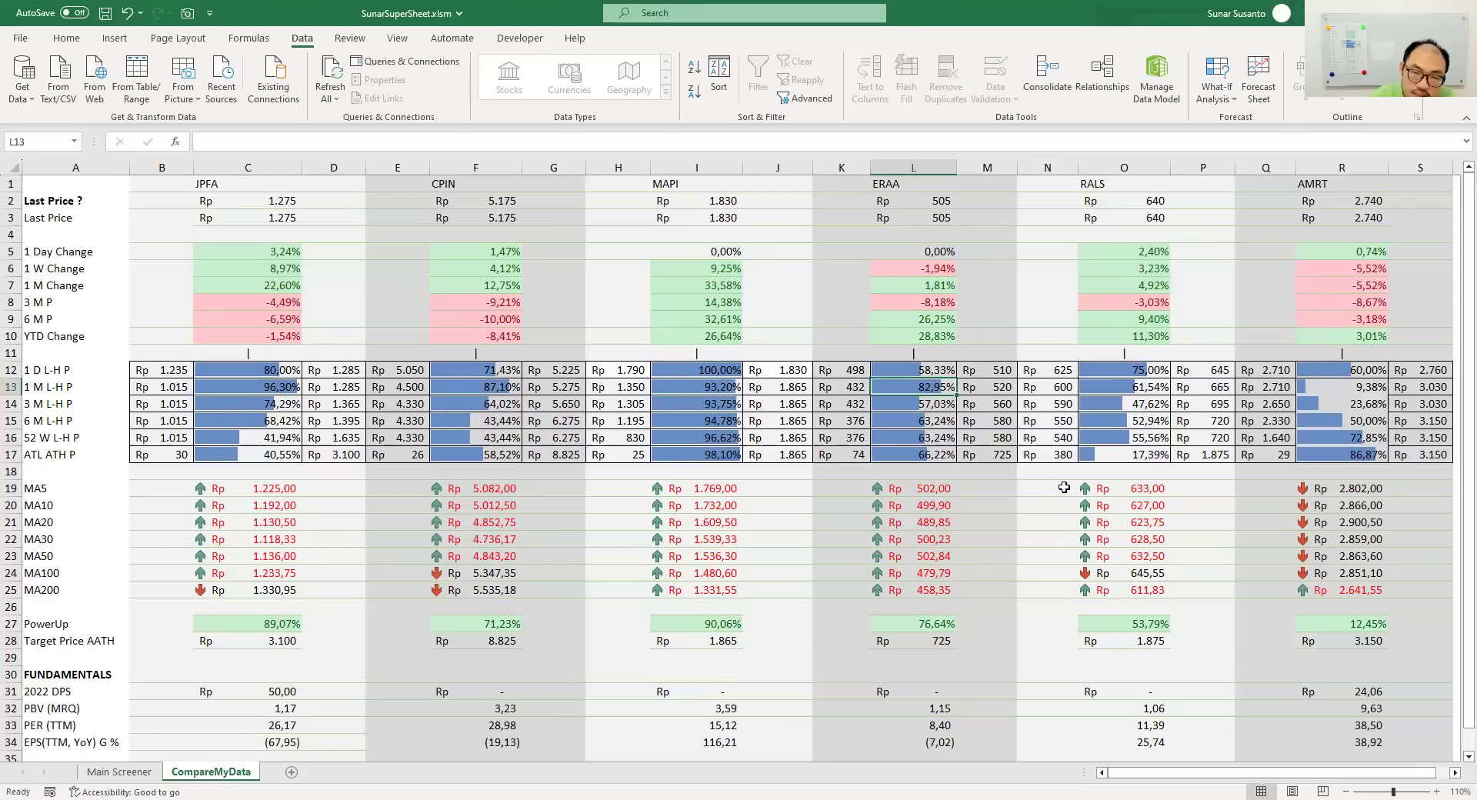
{"action": "left_click", "coordinate": [1007, 393]}
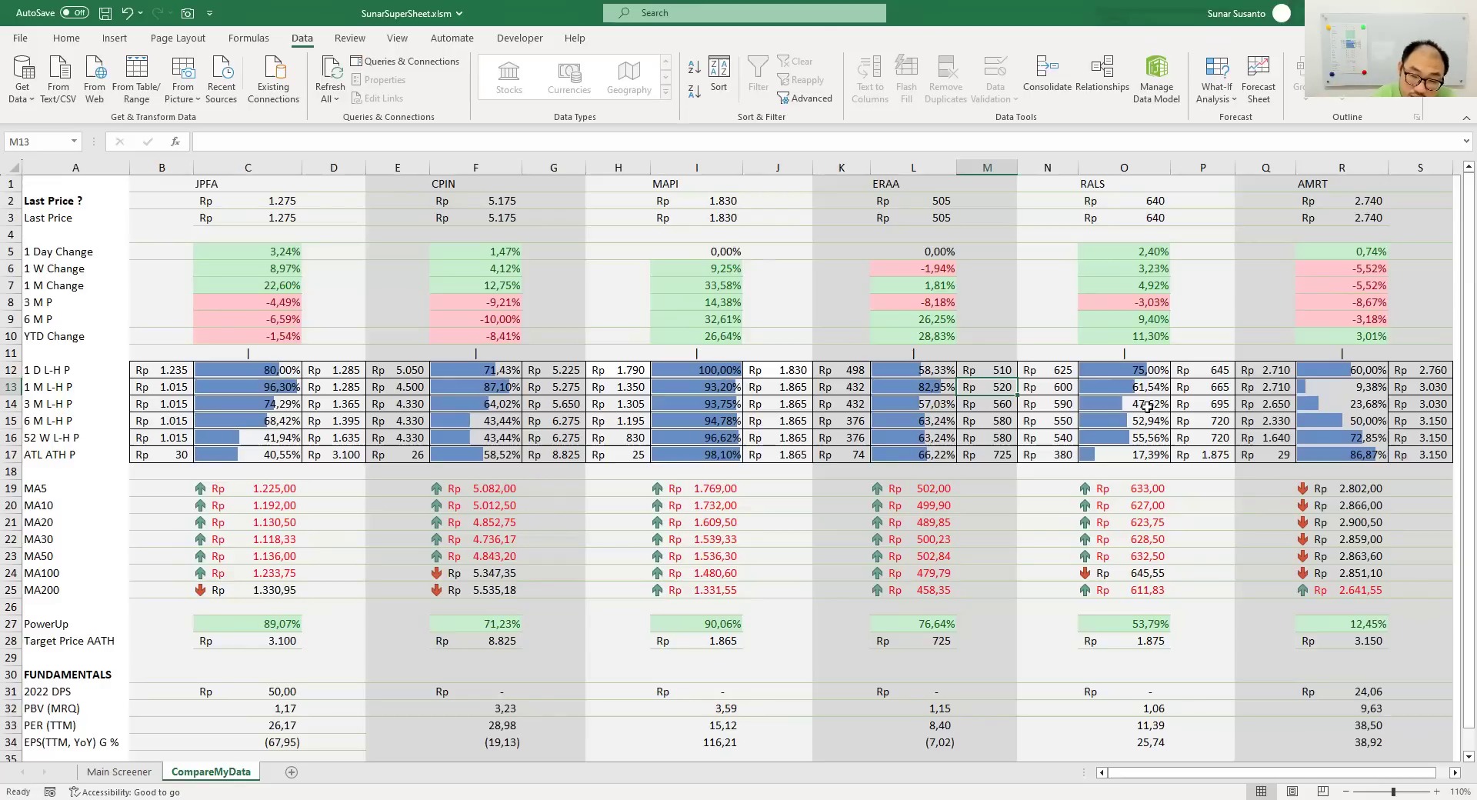
{"action": "key", "text": "Down"}
{"action": "key", "text": "Down"}
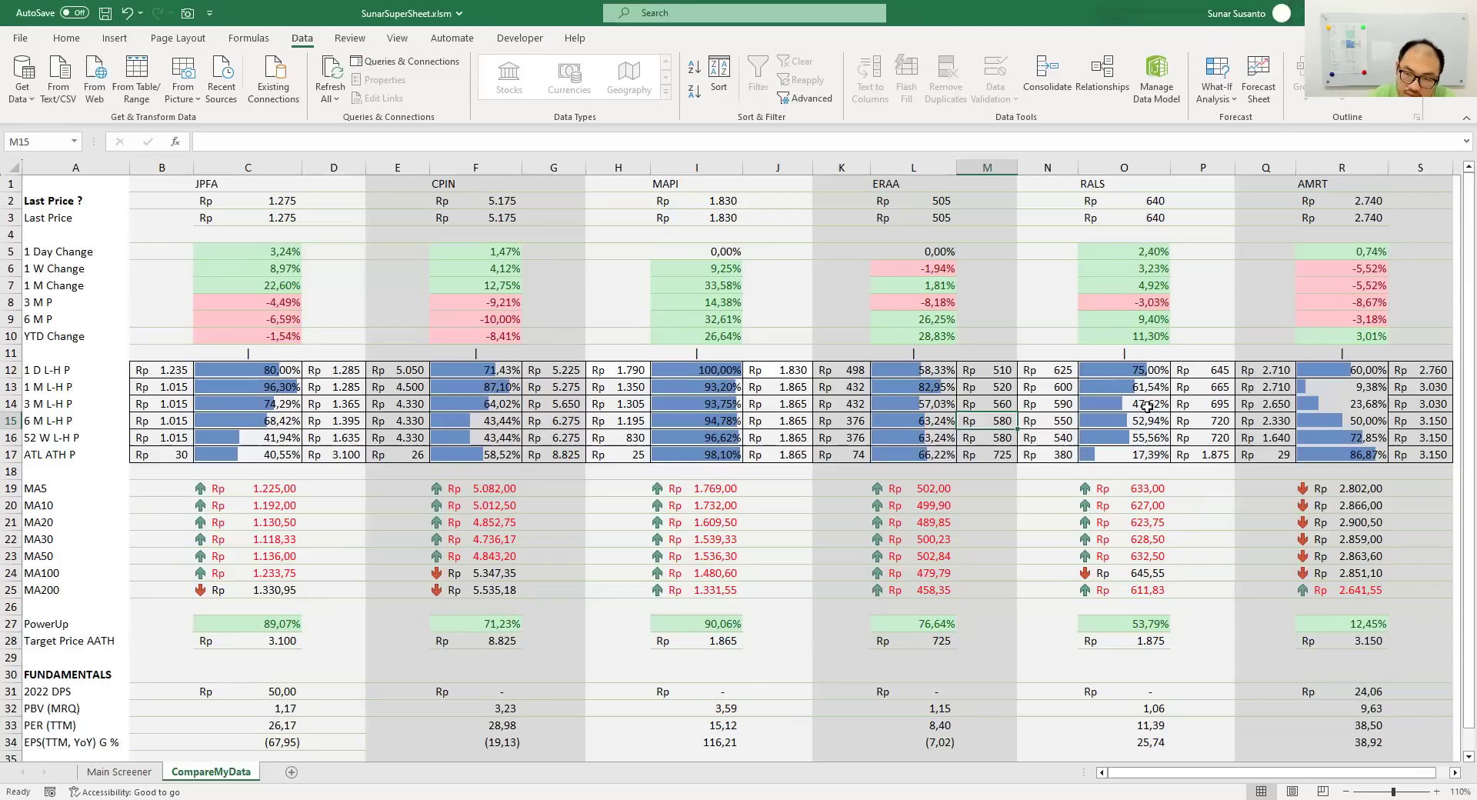
- Examine RALS's MA10 and MA20 against its 1-day, 1-month and 3-month lows
{"action": "left_click", "coordinate": [1054, 374]}
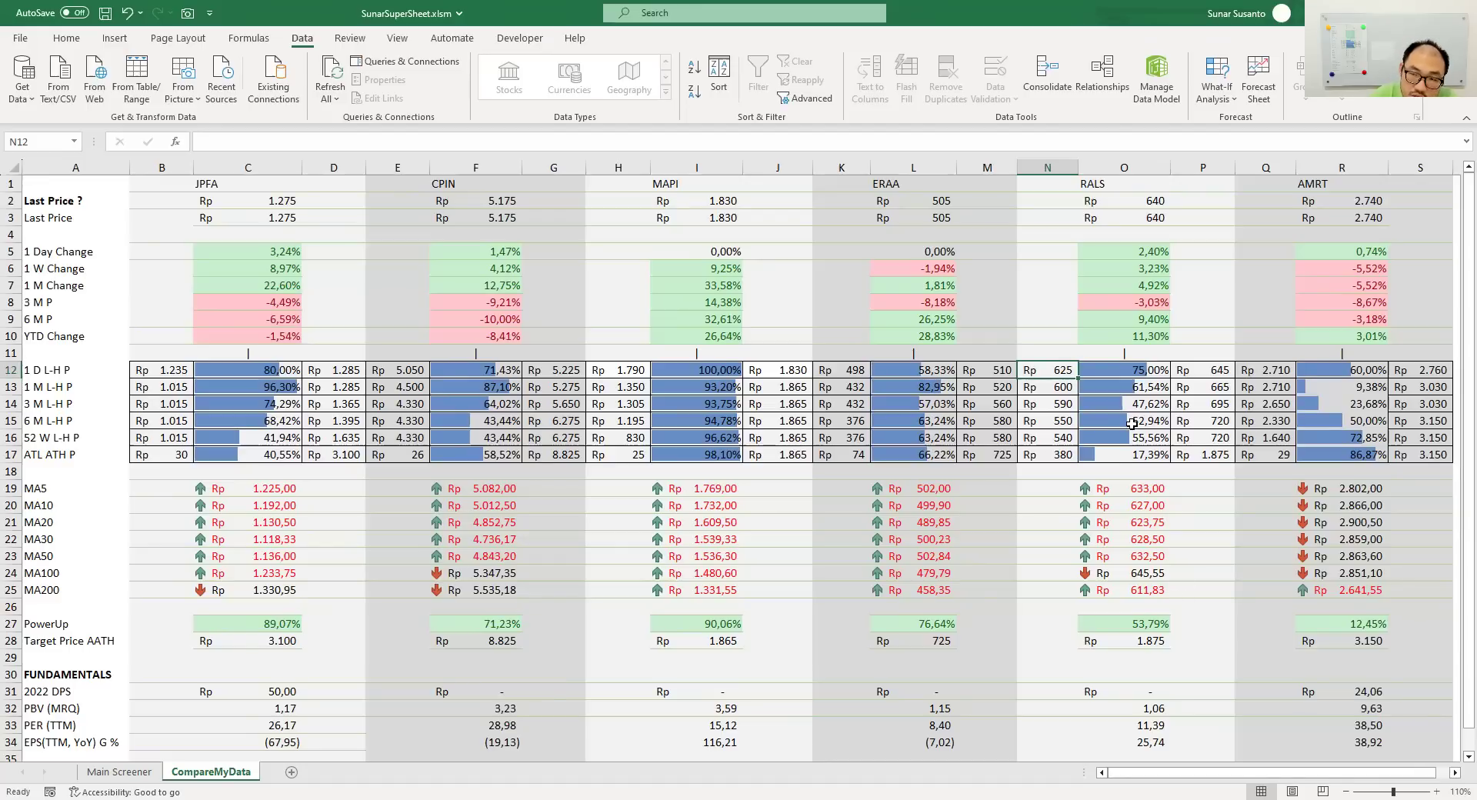
{"action": "left_click", "coordinate": [1138, 508]}
{"action": "left_click", "coordinate": [1137, 522]}
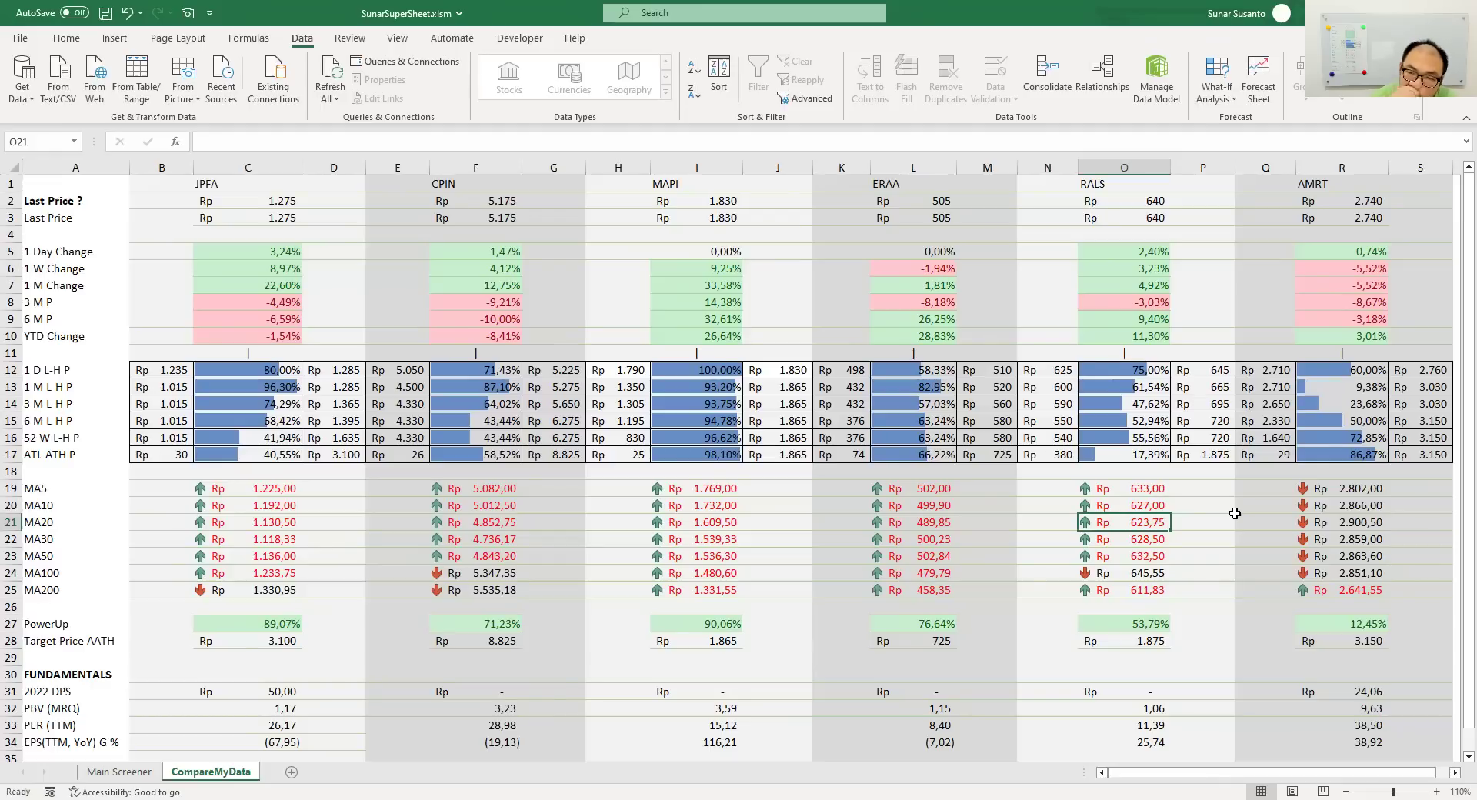
{"action": "key", "text": "Up"}
{"action": "key", "text": "Up"}
{"action": "key", "text": "Up"}
{"action": "key", "text": "Up"}
{"action": "key", "text": "Up"}
{"action": "key", "text": "Up"}
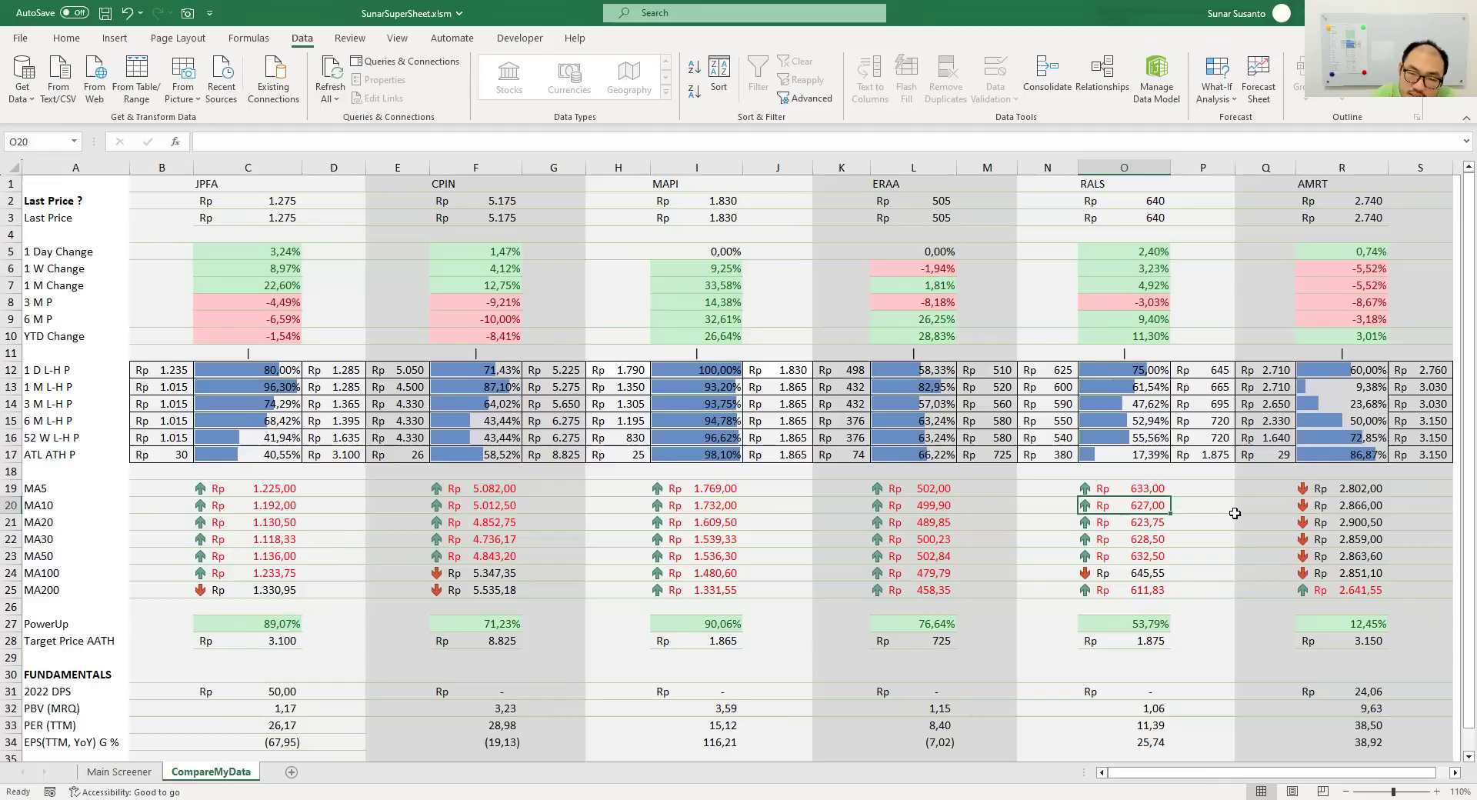
{"action": "key", "text": "Left"}
{"action": "key", "text": "Up"}
{"action": "key", "text": "Up"}
{"action": "key", "text": "Down"}
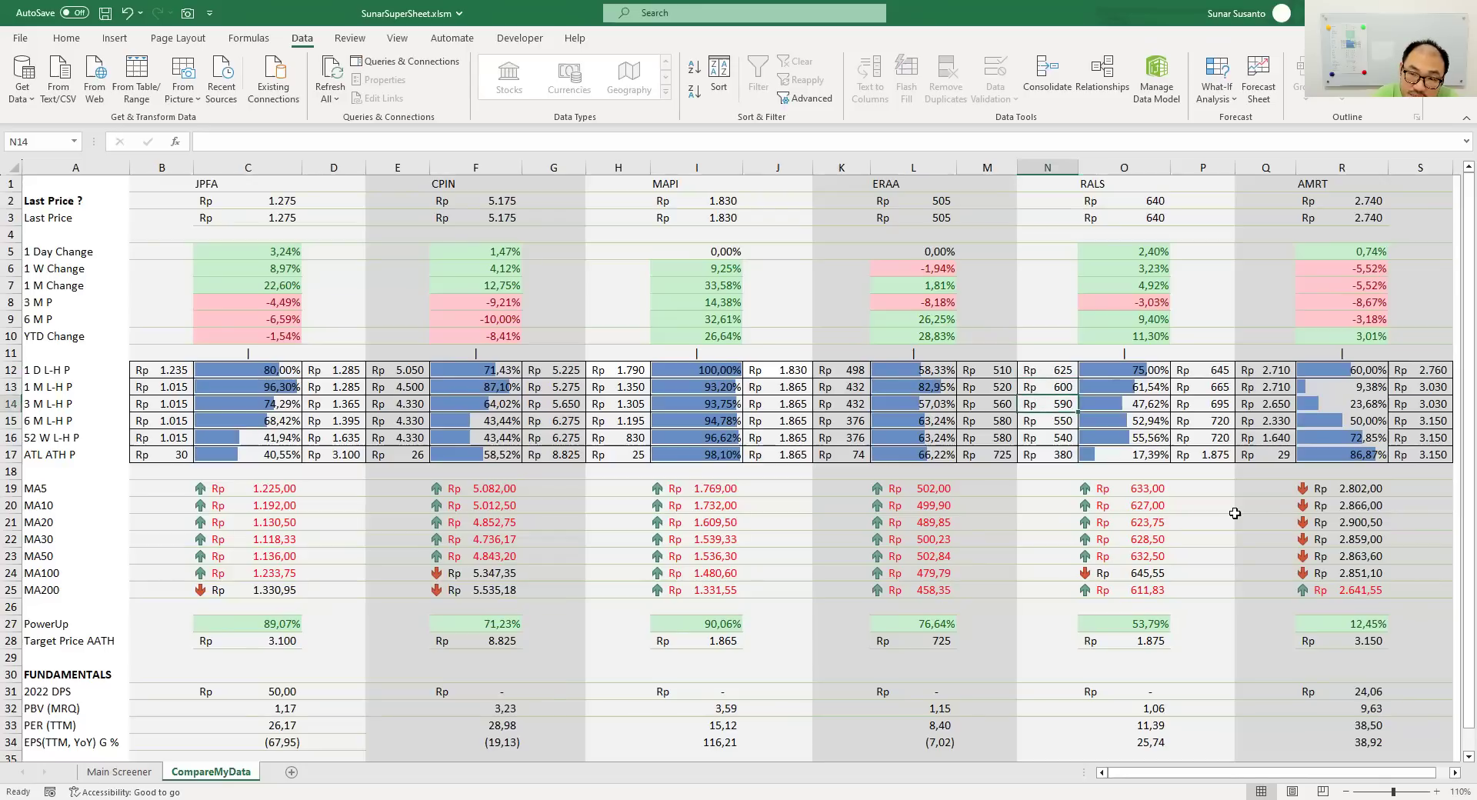
{"action": "key", "text": "Up"}
{"action": "key", "text": "Down"}
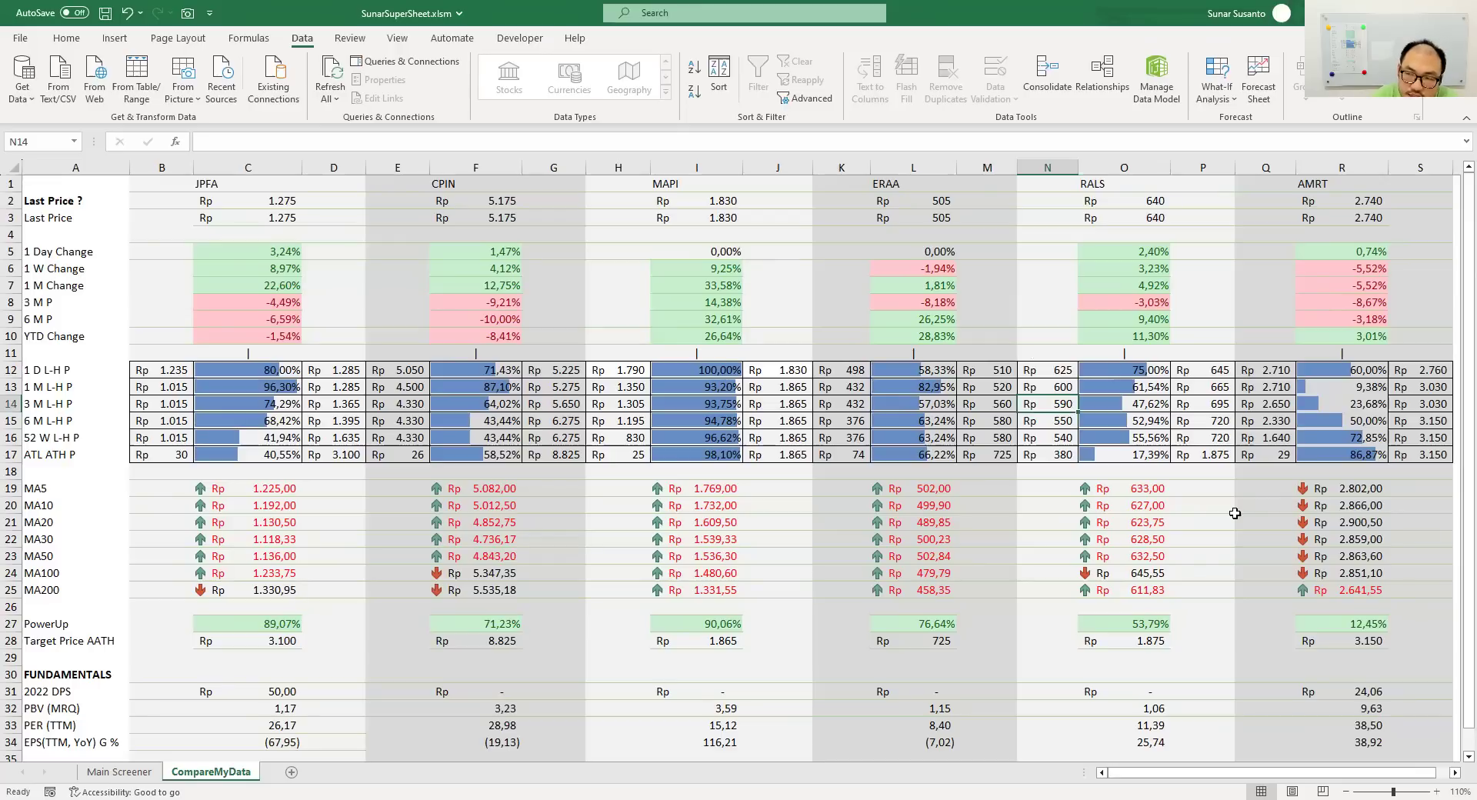
- Compare the 3-month low-high ranges across all six stocks, from RALS and AMRT back to JPFA
{"action": "key", "text": "Right"}
{"action": "key", "text": "Right"}
{"action": "key", "text": "Right"}
{"action": "key", "text": "Right"}
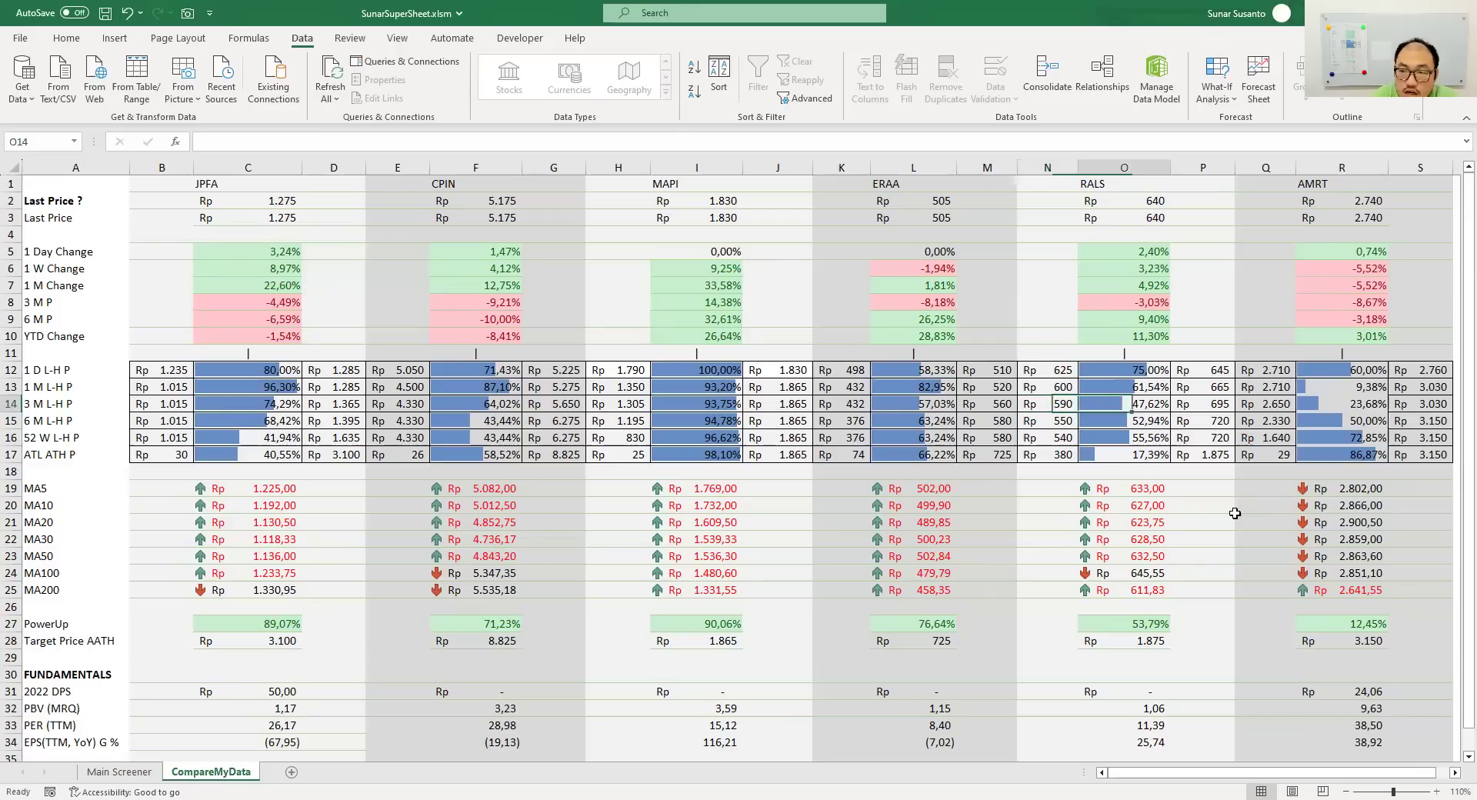
{"action": "key", "text": "Right"}
{"action": "key", "text": "Right"}
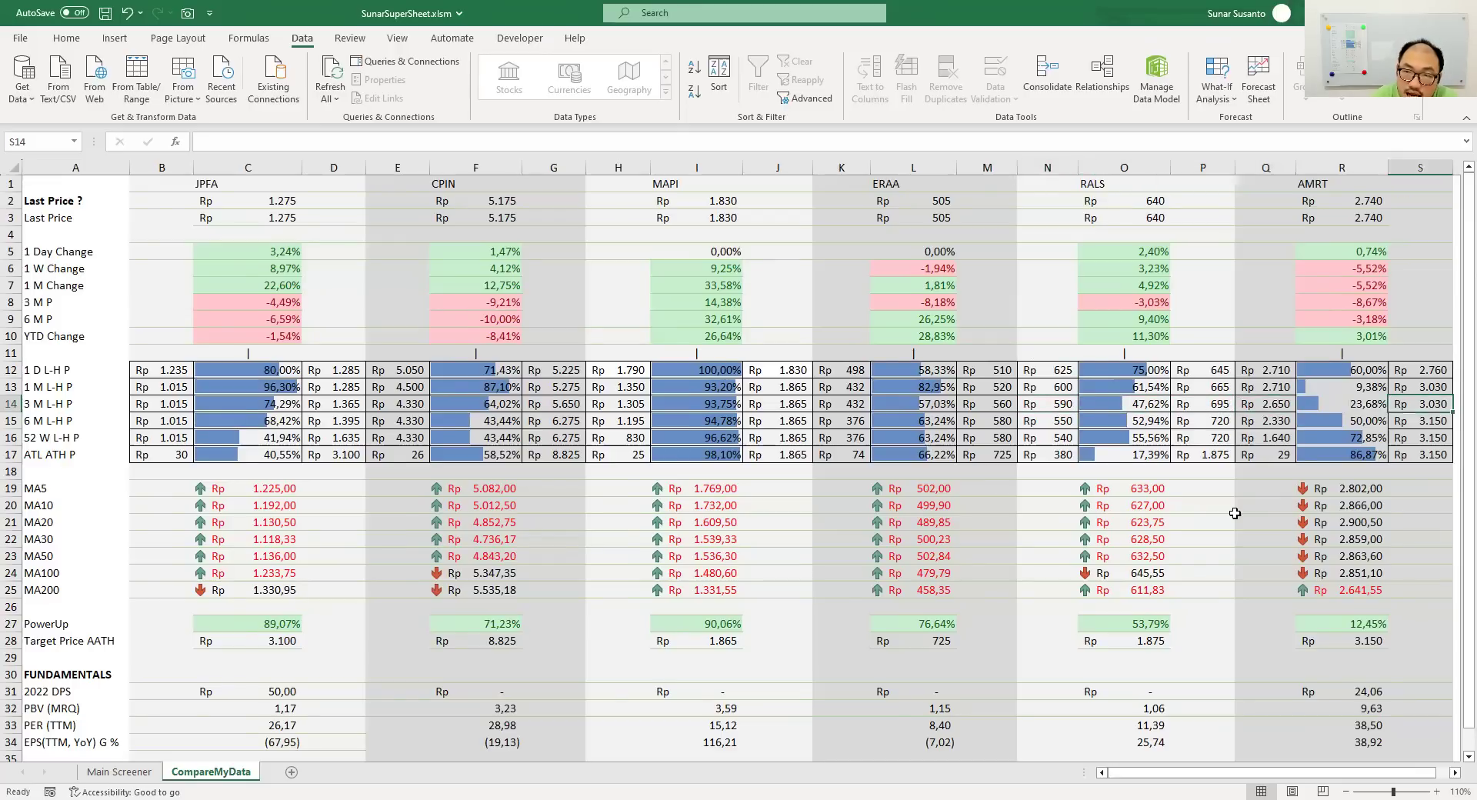
{"action": "key", "text": "Left"}
{"action": "key", "text": "Left"}
{"action": "key", "text": "Left"}
{"action": "key", "text": "Left"}
{"action": "key", "text": "Left"}
{"action": "key", "text": "Left"}
{"action": "key", "text": "Left"}
{"action": "key", "text": "Left"}
{"action": "key", "text": "Left"}
{"action": "key", "text": "Left"}
{"action": "key", "text": "Left"}
{"action": "key", "text": "Left"}
{"action": "key", "text": "Left"}
{"action": "key", "text": "Left"}
{"action": "key", "text": "Left"}
{"action": "key", "text": "Left"}
{"action": "key", "text": "Left"}
{"action": "key", "text": "Left"}
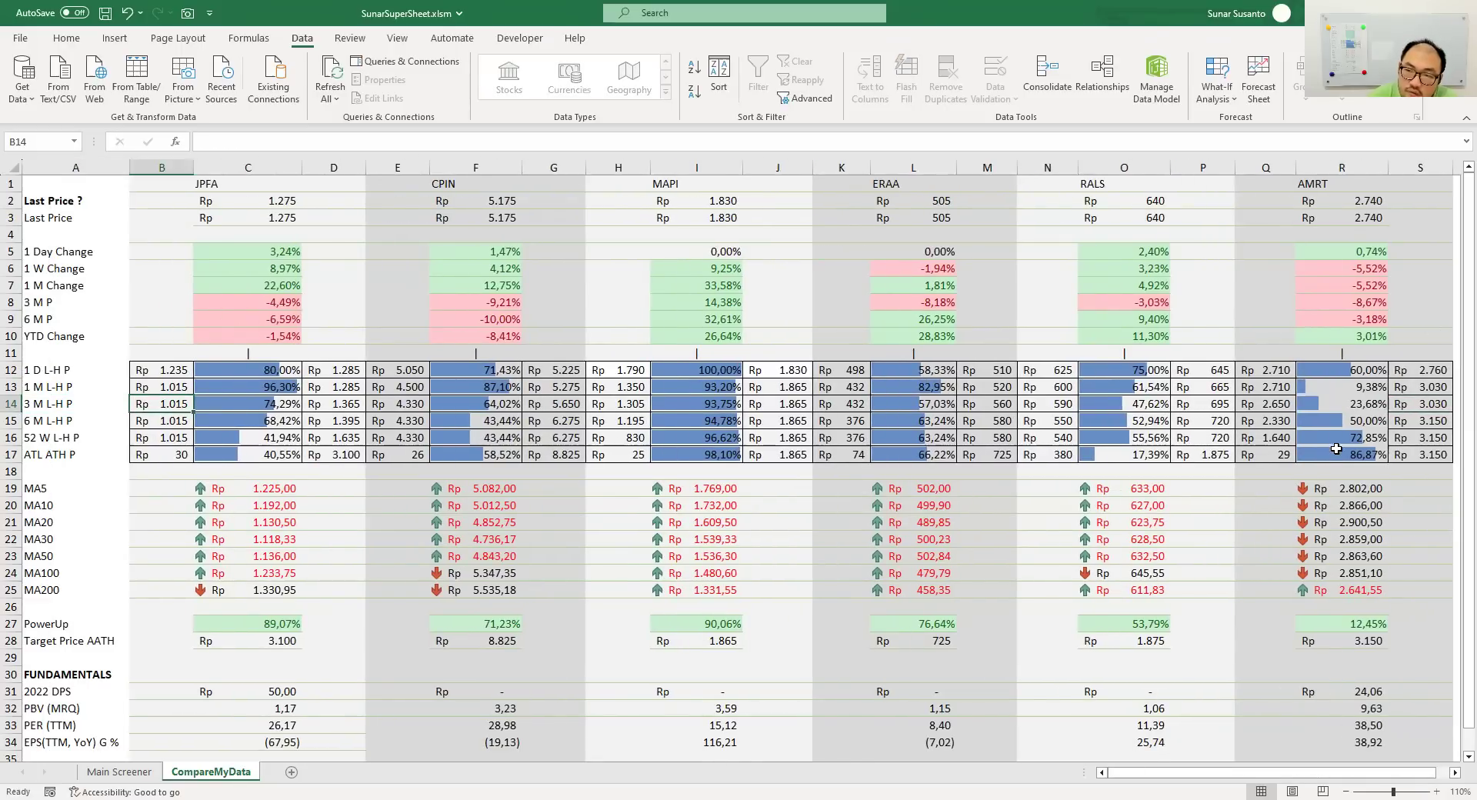
- Examine AMRT's 6-month, 1-month and 3-month low-high positions
{"action": "left_click", "coordinate": [1336, 423]}
{"action": "left_click", "coordinate": [1320, 388]}
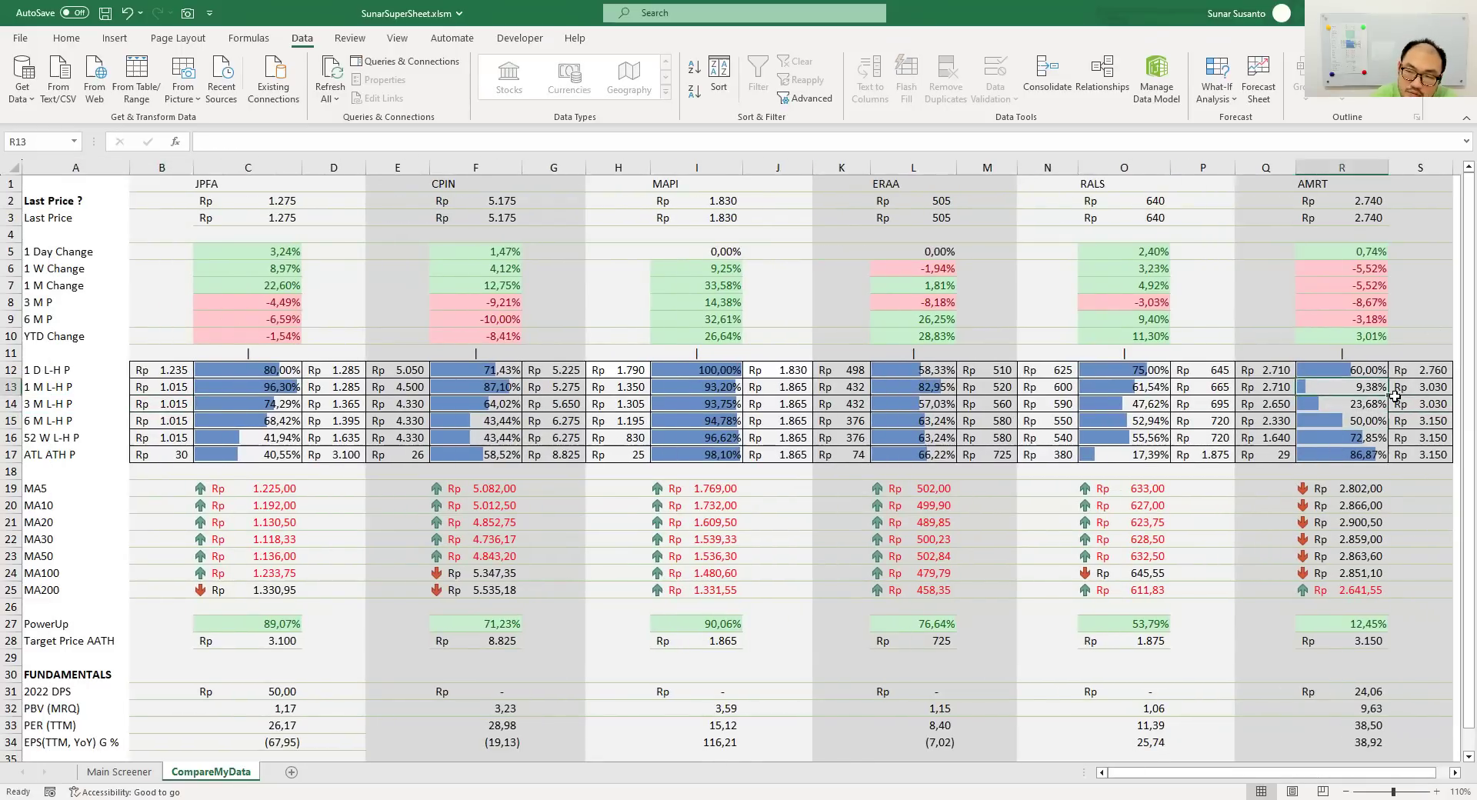
{"action": "key", "text": "Down"}
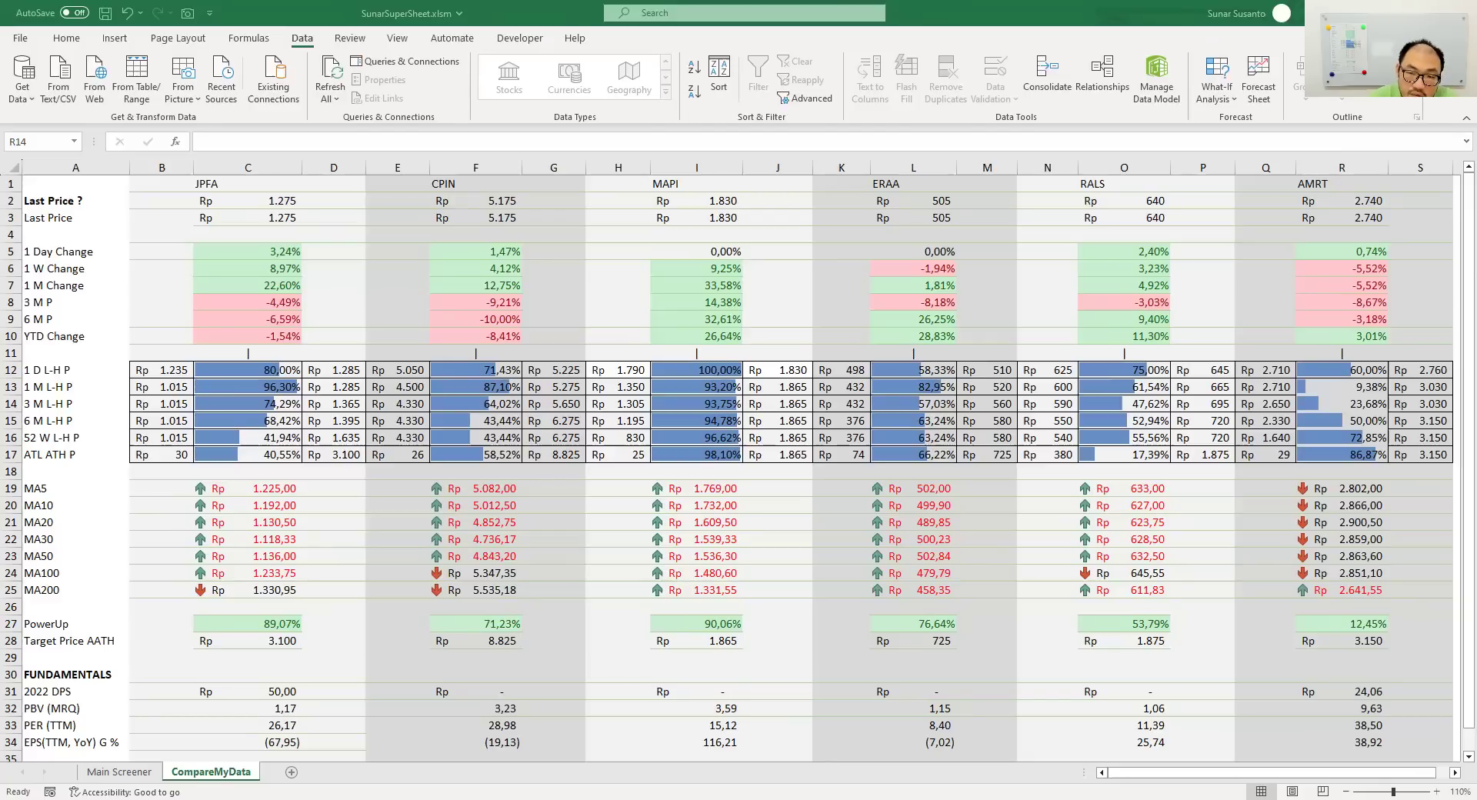
- Switch to AmiBroker and examine ACES's daily price trend from the mid-2022 decline through the May 2023 rally
{"action": "key", "text": "alt+Tab"}
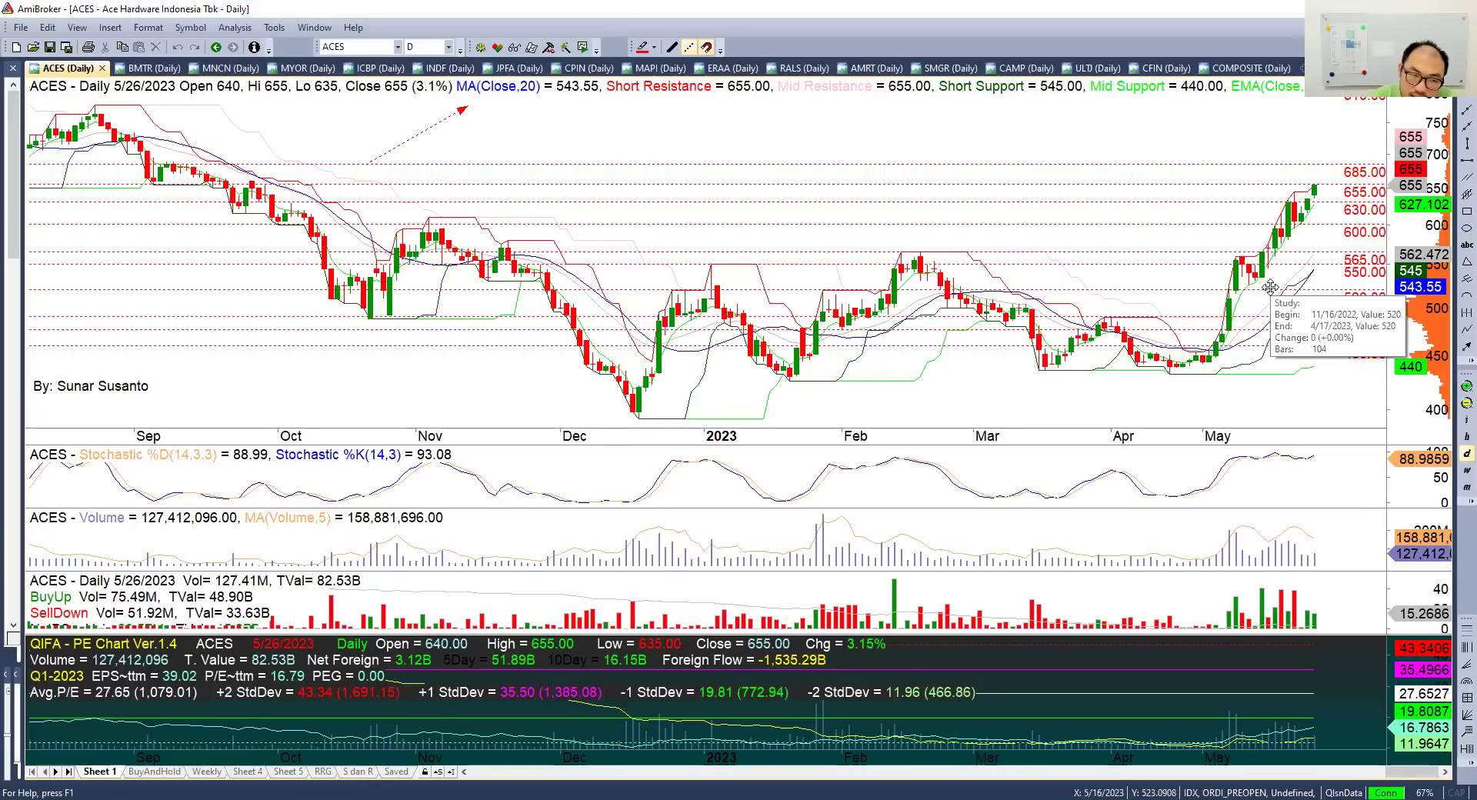
{"action": "left_click_drag", "start_coordinate": [1383, 311], "coordinate": [1354, 213]}
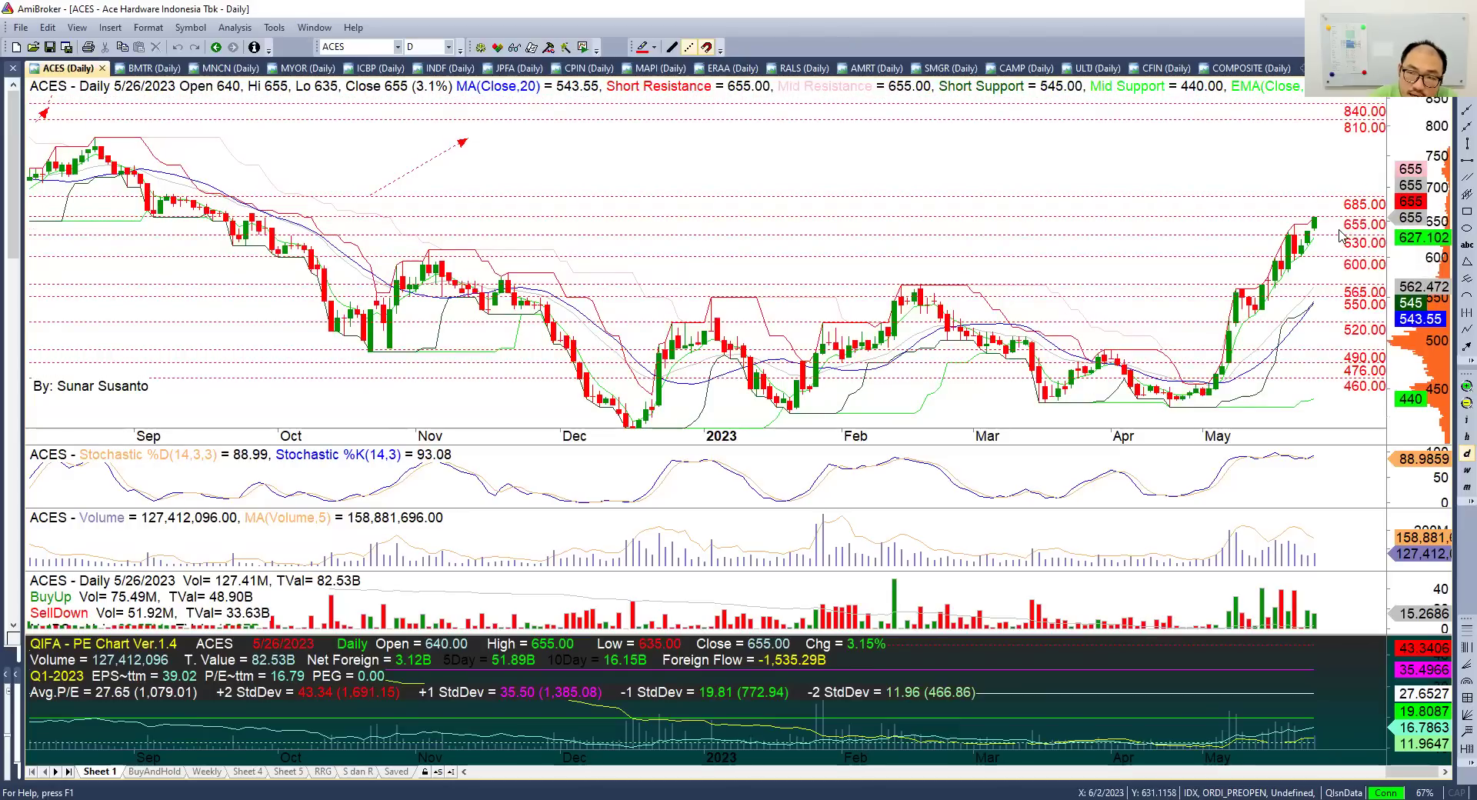
{"action": "mouse_move", "coordinate": [1340, 235]}
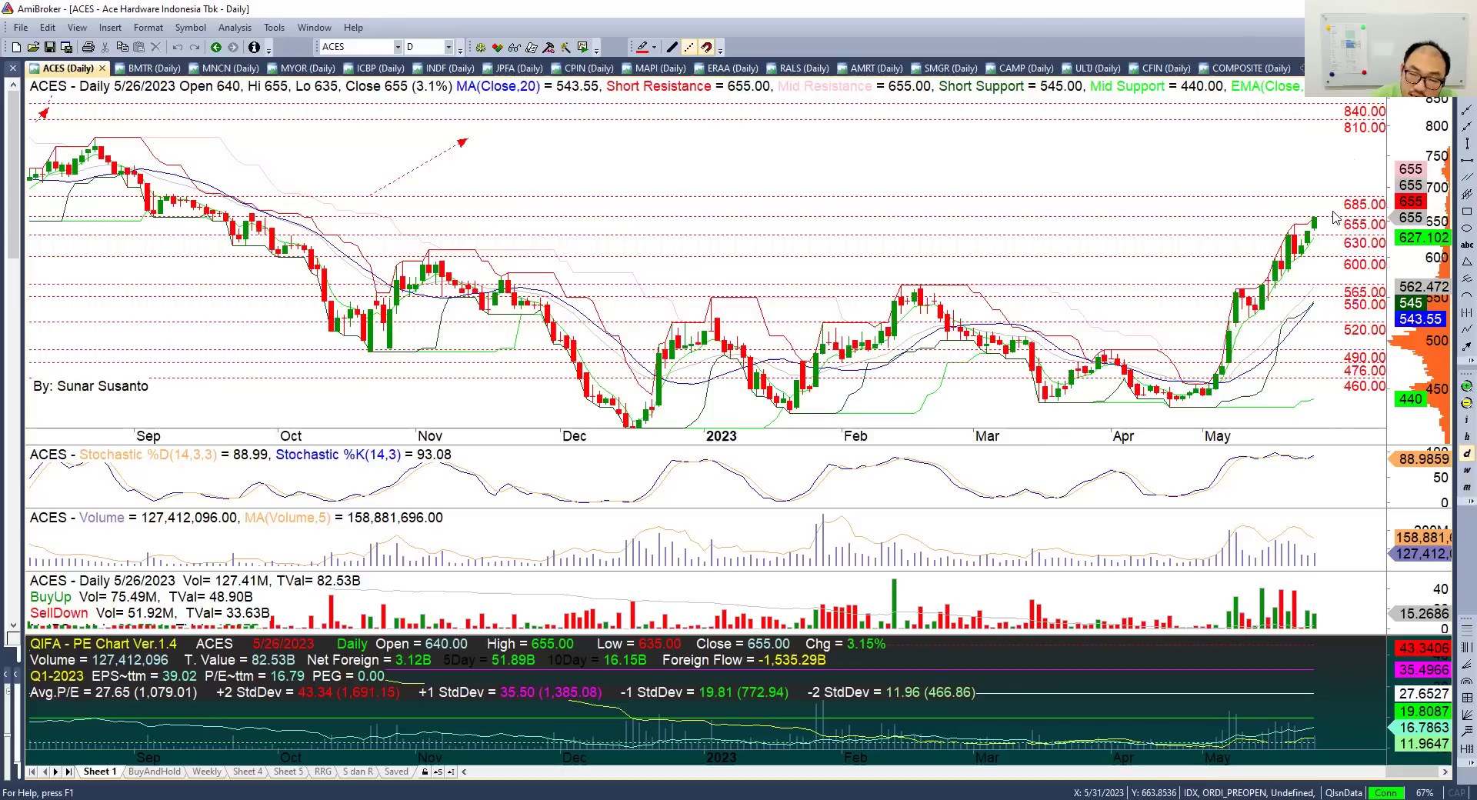
{"action": "left_click", "coordinate": [1465, 402]}
{"action": "left_click", "coordinate": [1465, 402]}
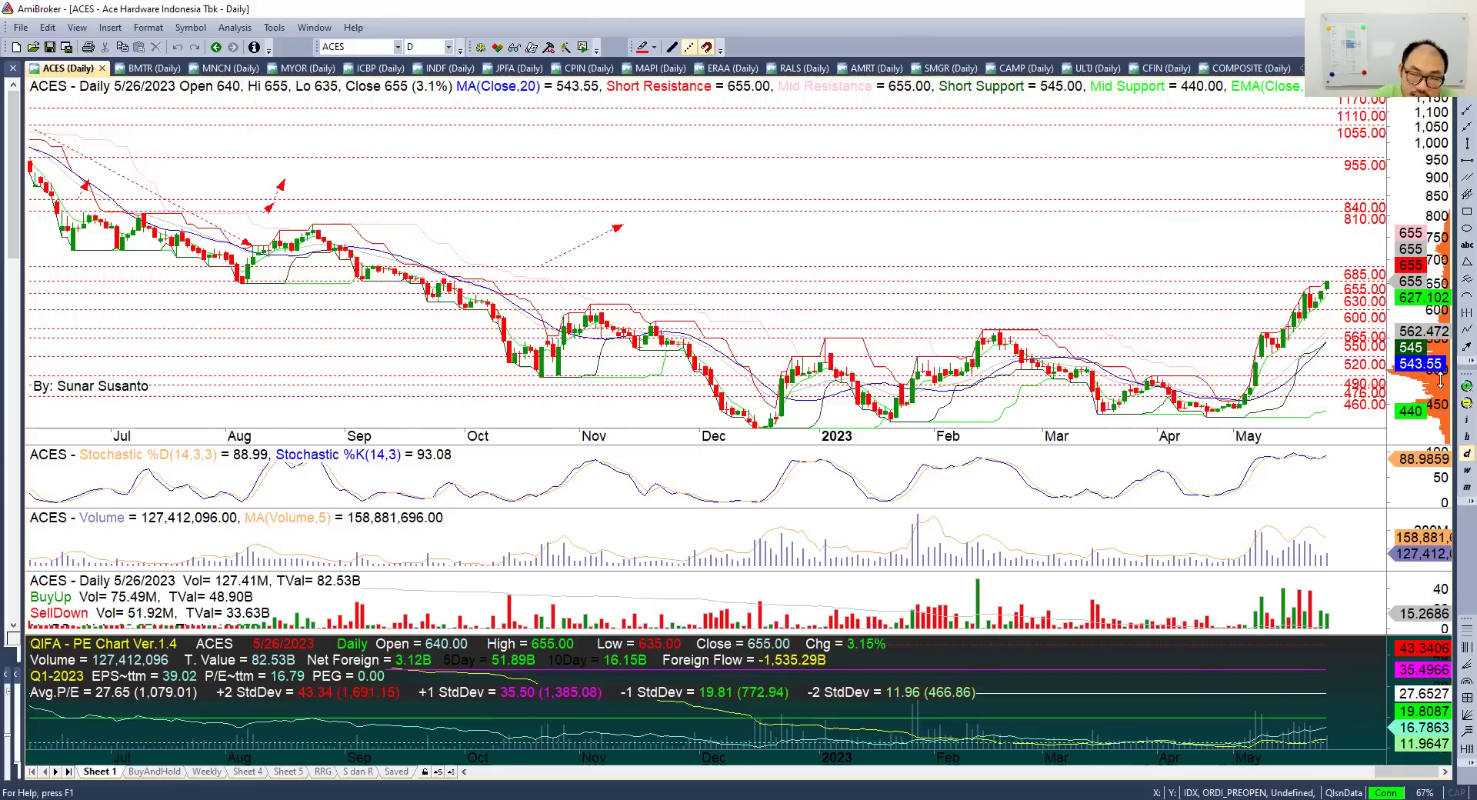
{"action": "left_click", "coordinate": [1465, 386]}
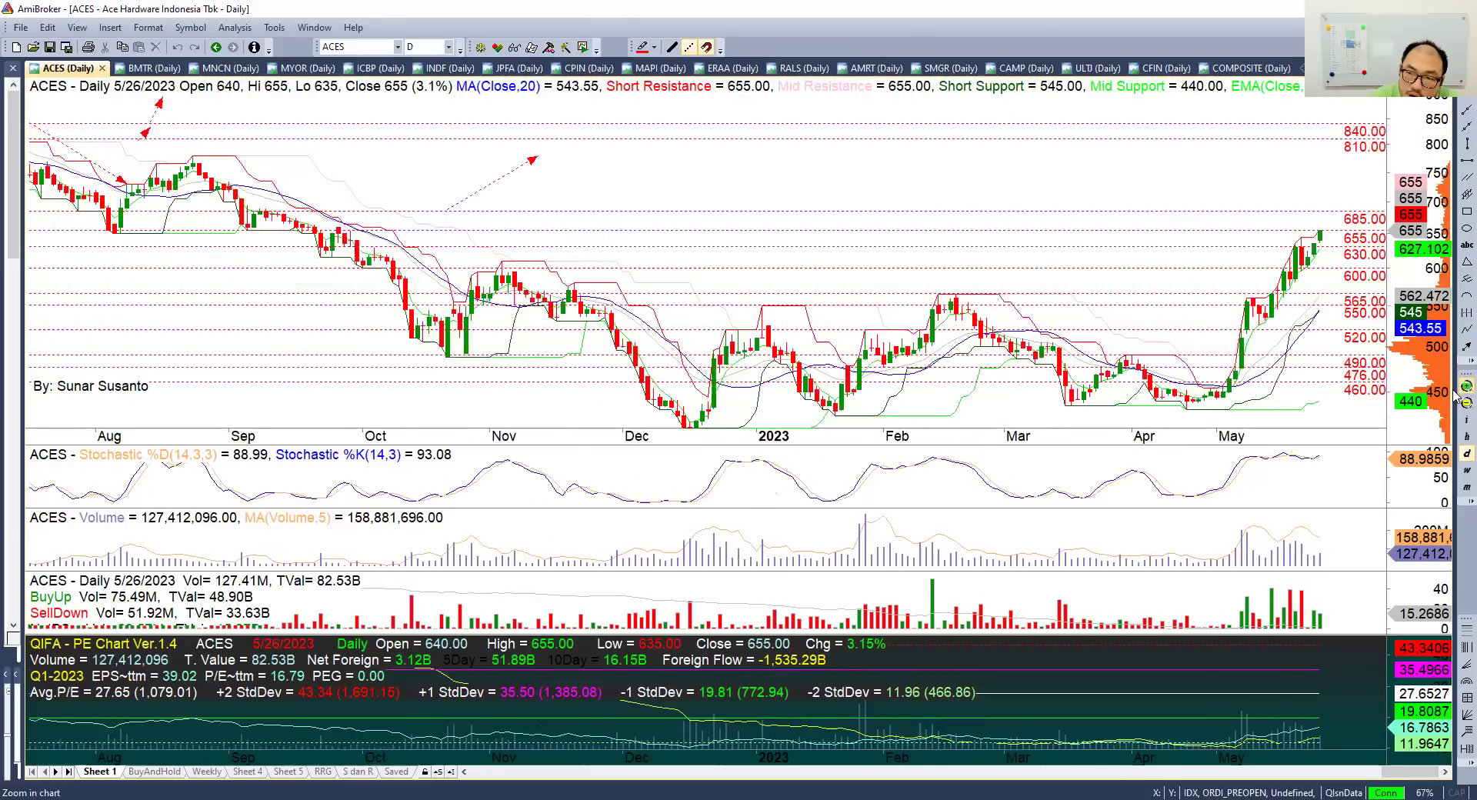
{"action": "left_click", "coordinate": [1457, 391]}
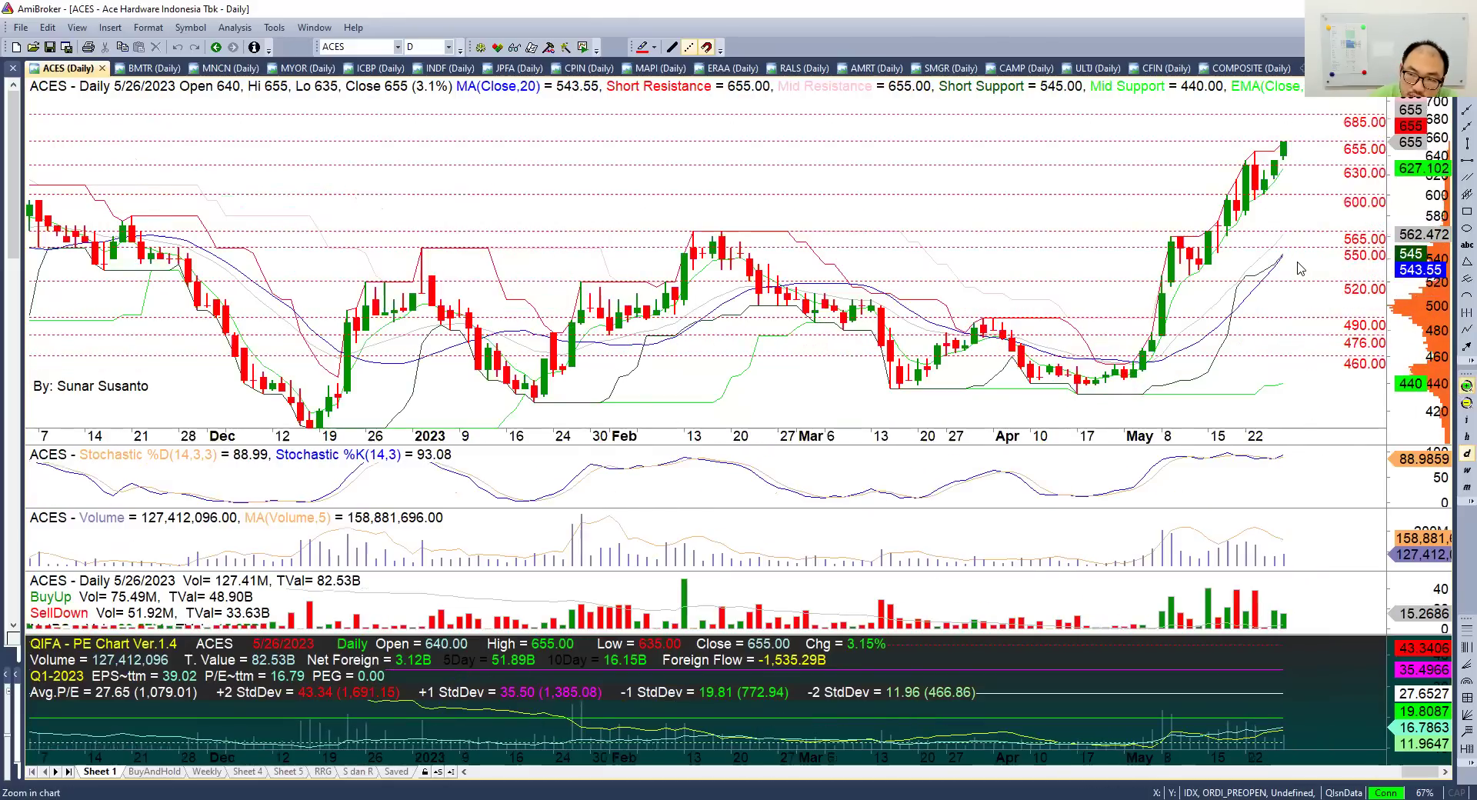
- Examine ACES's latest candles against its moving averages and the resistance lines from 685 up to 840
{"action": "mouse_move", "coordinate": [1292, 267]}
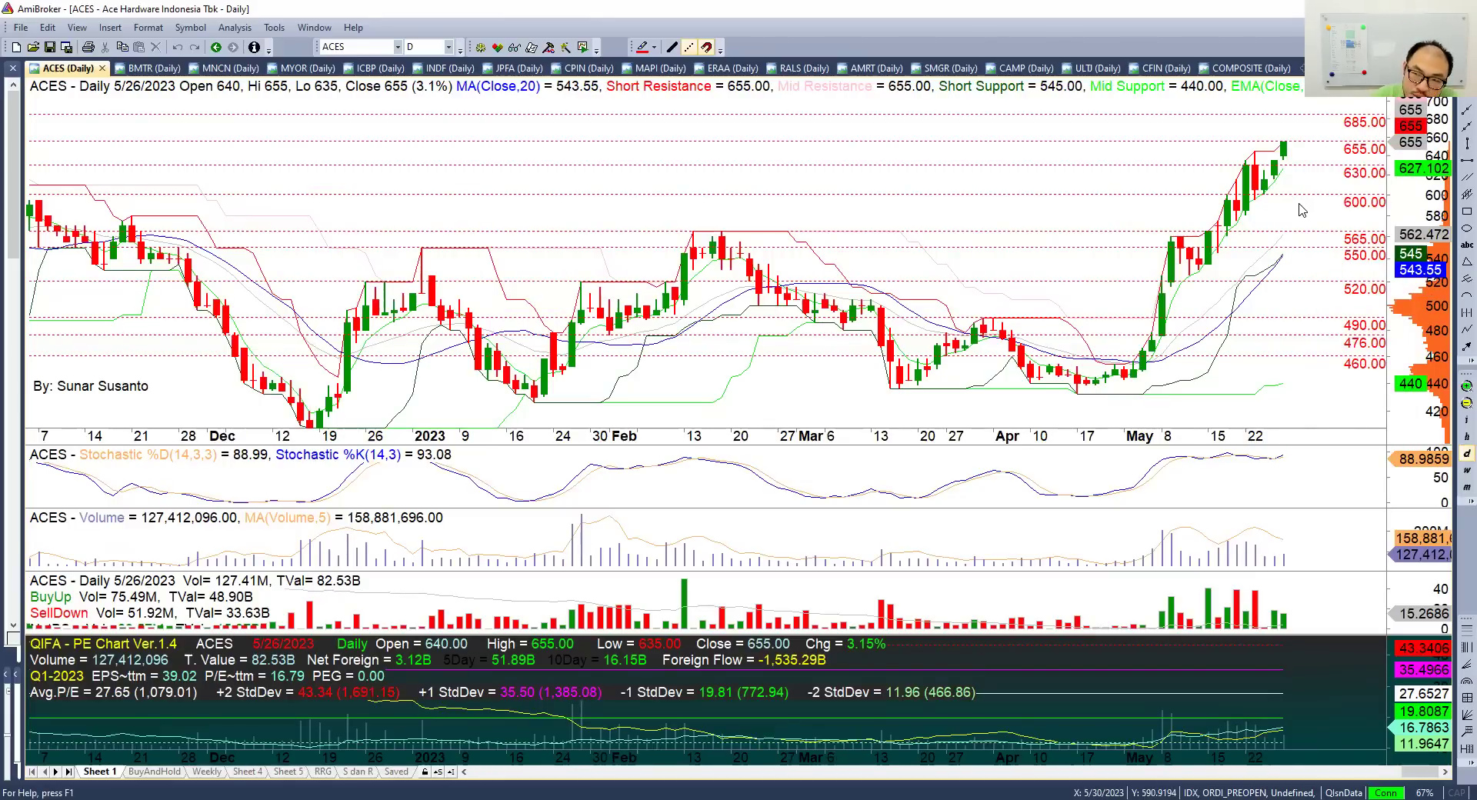
{"action": "mouse_move", "coordinate": [1300, 209]}
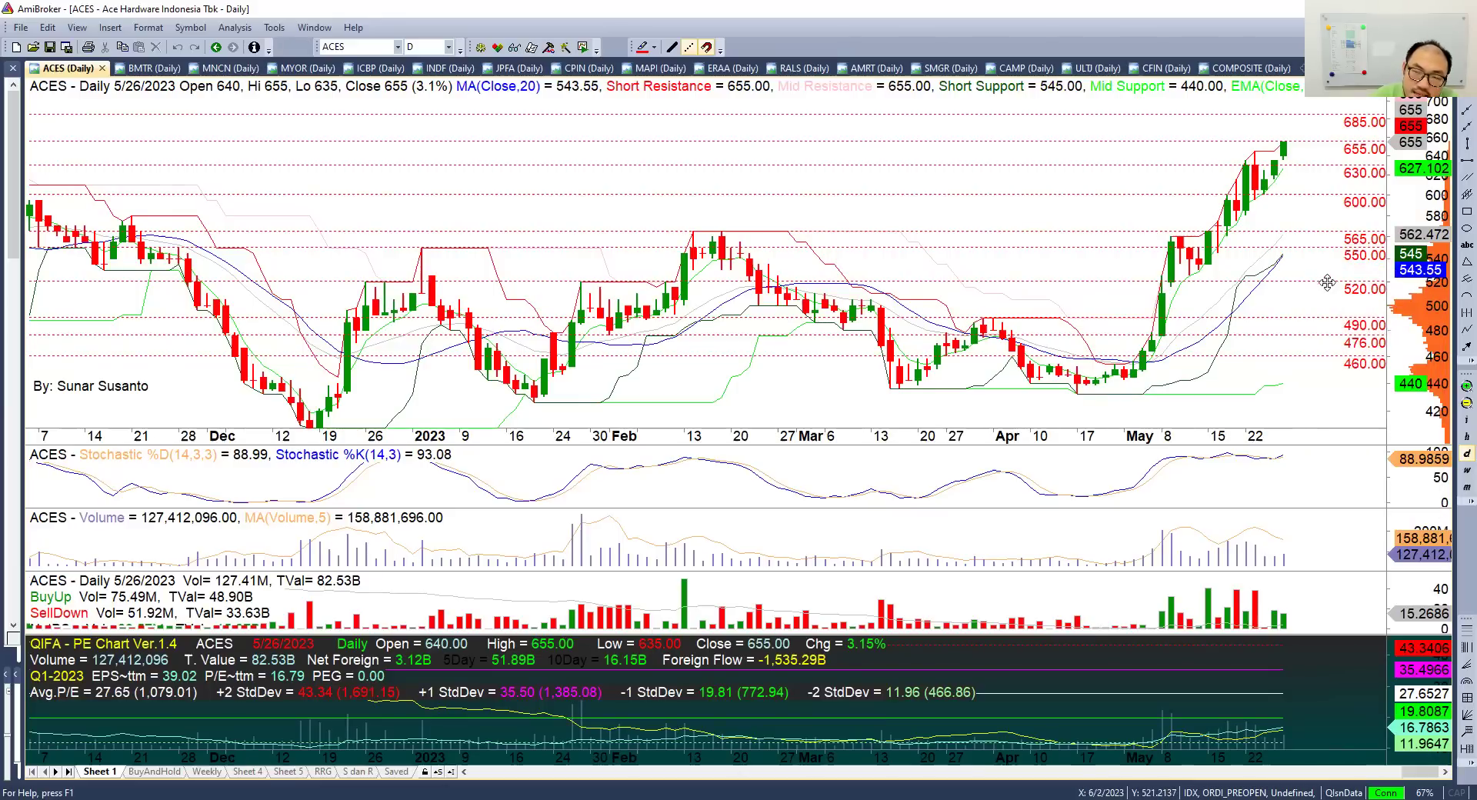
{"action": "mouse_move", "coordinate": [1349, 298]}
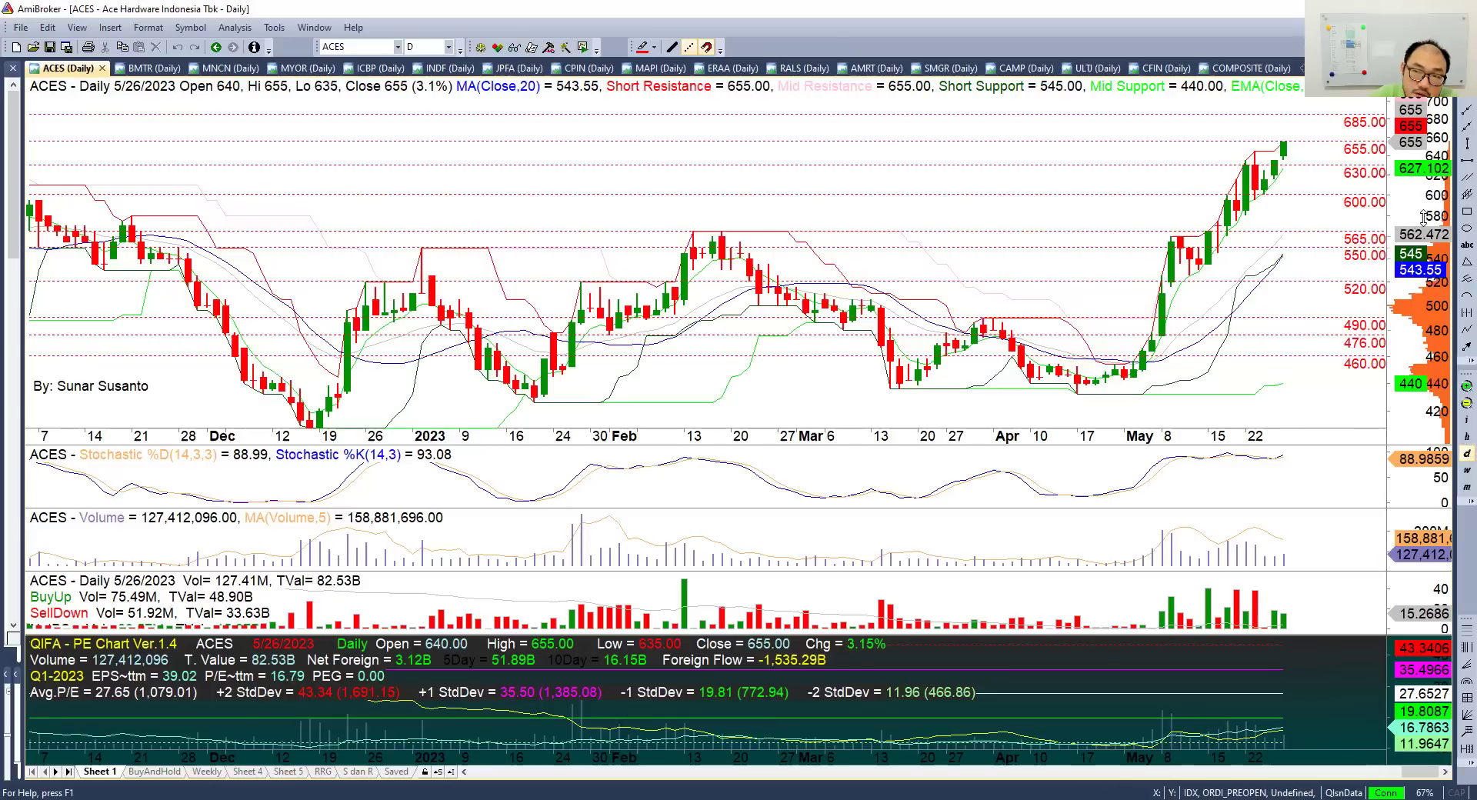
{"action": "left_click_drag", "start_coordinate": [1437, 206], "coordinate": [1413, 265]}
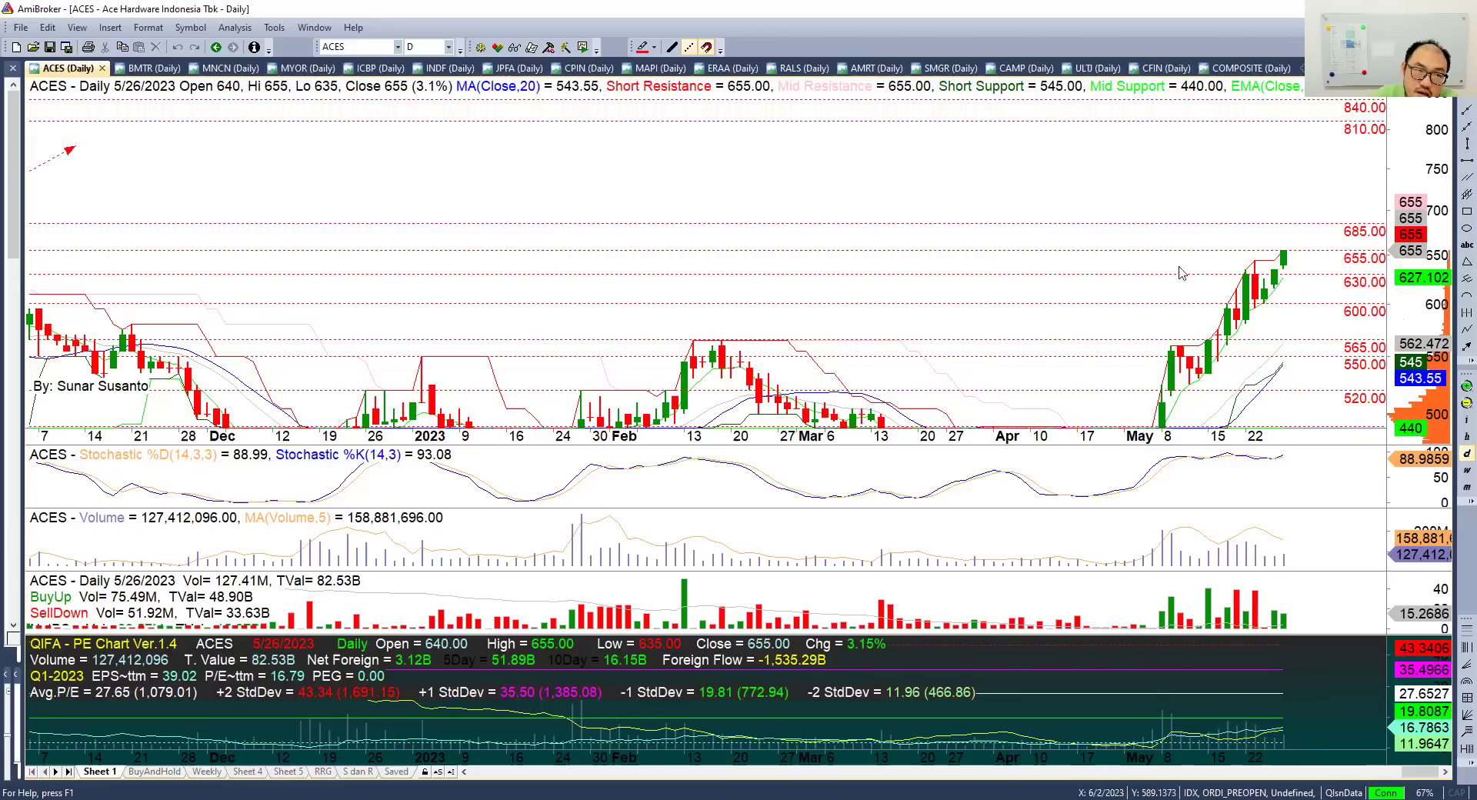
- Add a horizontal resistance line at about 384 on BMTR's daily chart, near the September 2022 peak
{"action": "left_click", "coordinate": [163, 71]}
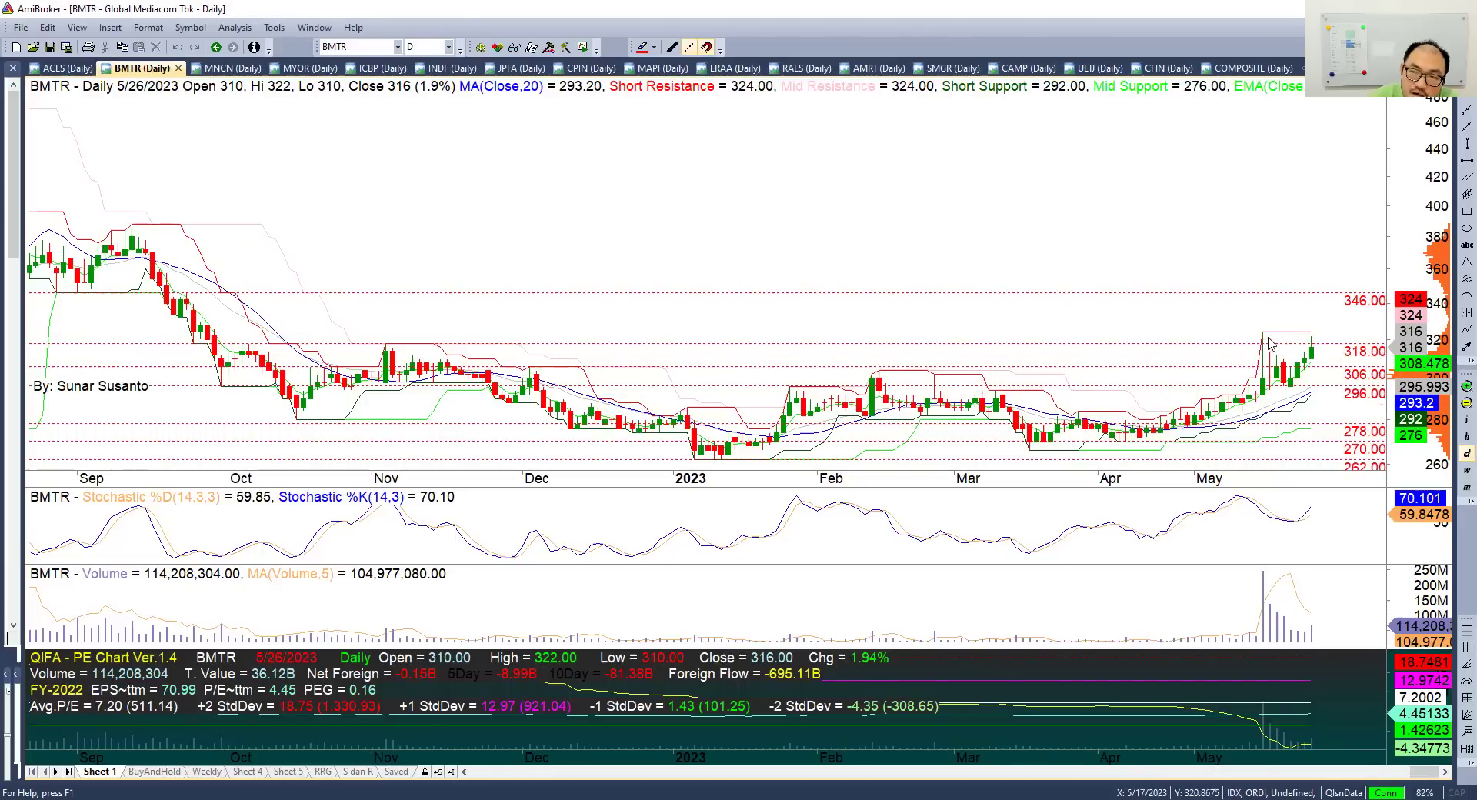
{"action": "mouse_move", "coordinate": [1266, 342]}
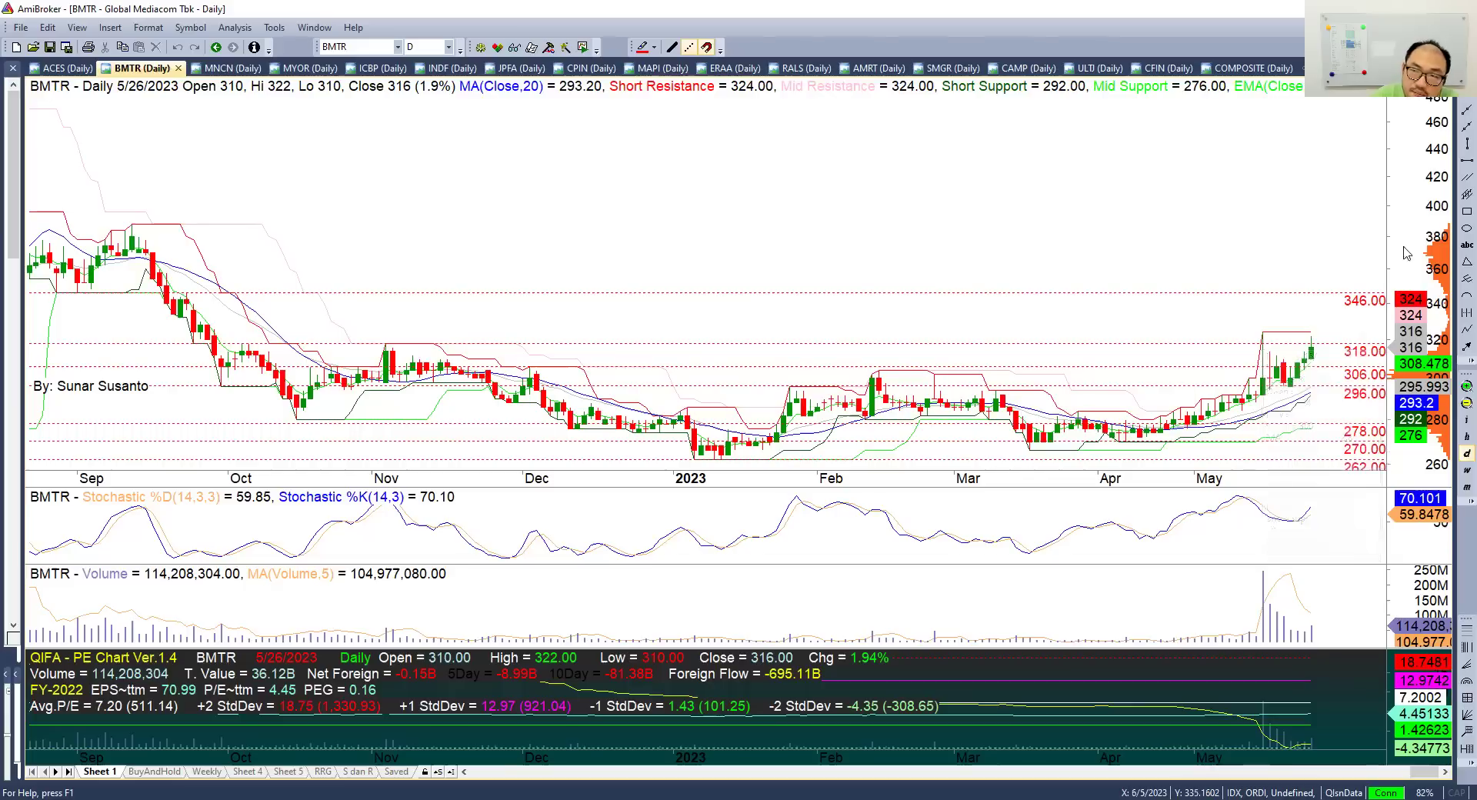
{"action": "left_click", "coordinate": [1467, 159]}
{"action": "left_click_drag", "start_coordinate": [198, 218], "coordinate": [116, 229]}
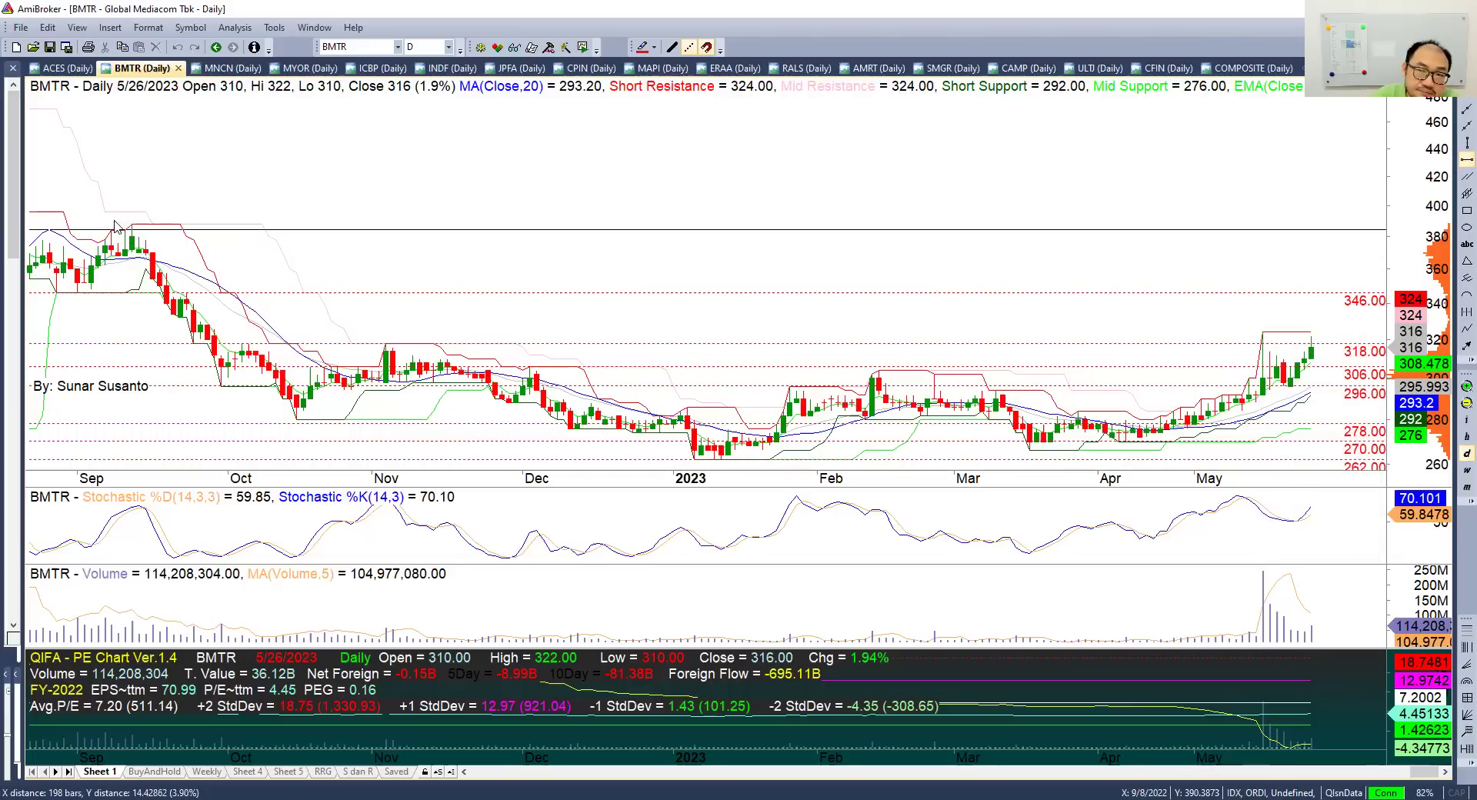
- Examine BMTR's price history since mid-2022 against its horizontal support and resistance lines
{"action": "left_click", "coordinate": [1467, 403]}
{"action": "left_click", "coordinate": [1467, 402]}
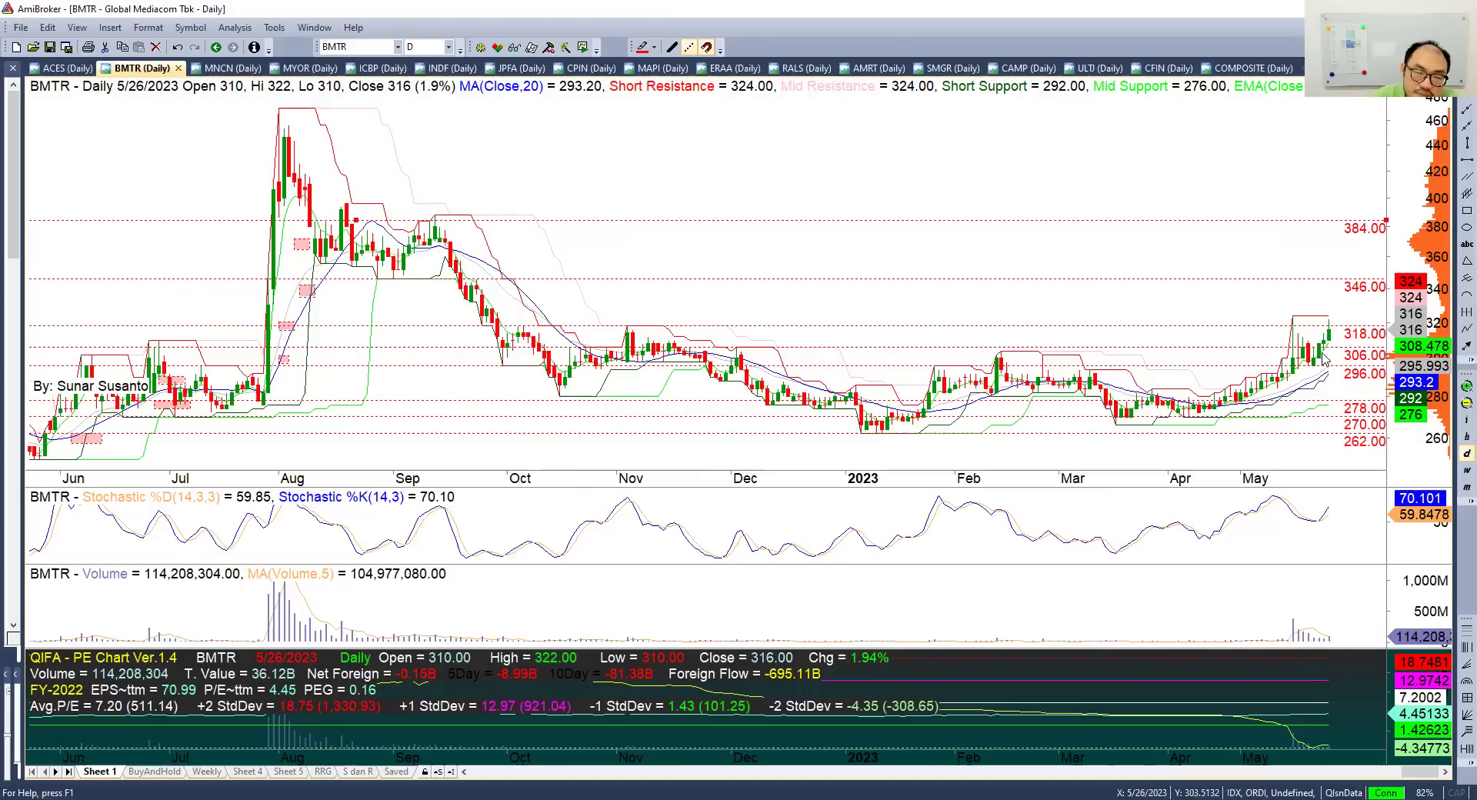
{"action": "left_click", "coordinate": [1466, 385]}
{"action": "left_click_drag", "start_coordinate": [1444, 329], "coordinate": [1433, 338]}
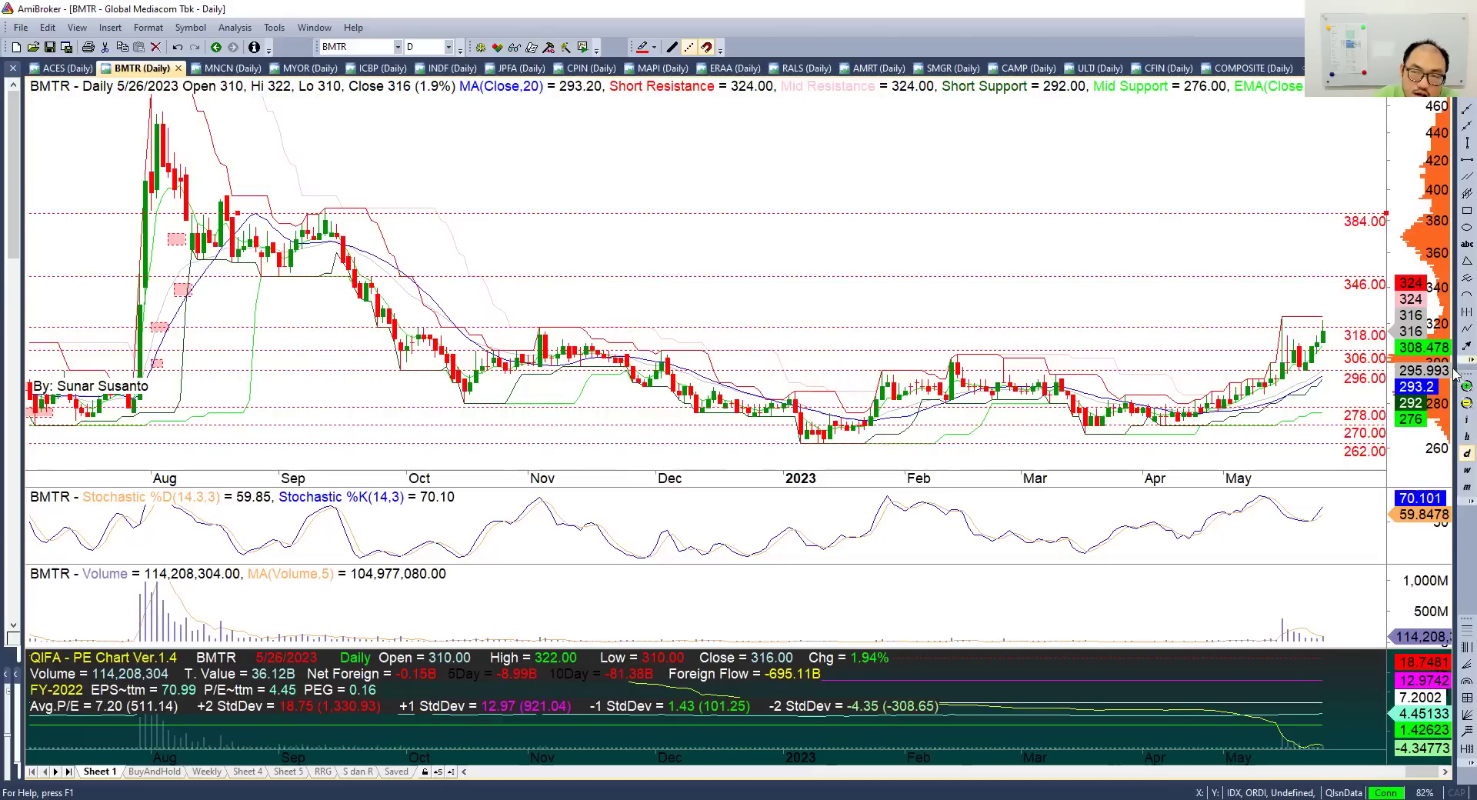
{"action": "mouse_move", "coordinate": [863, 345]}
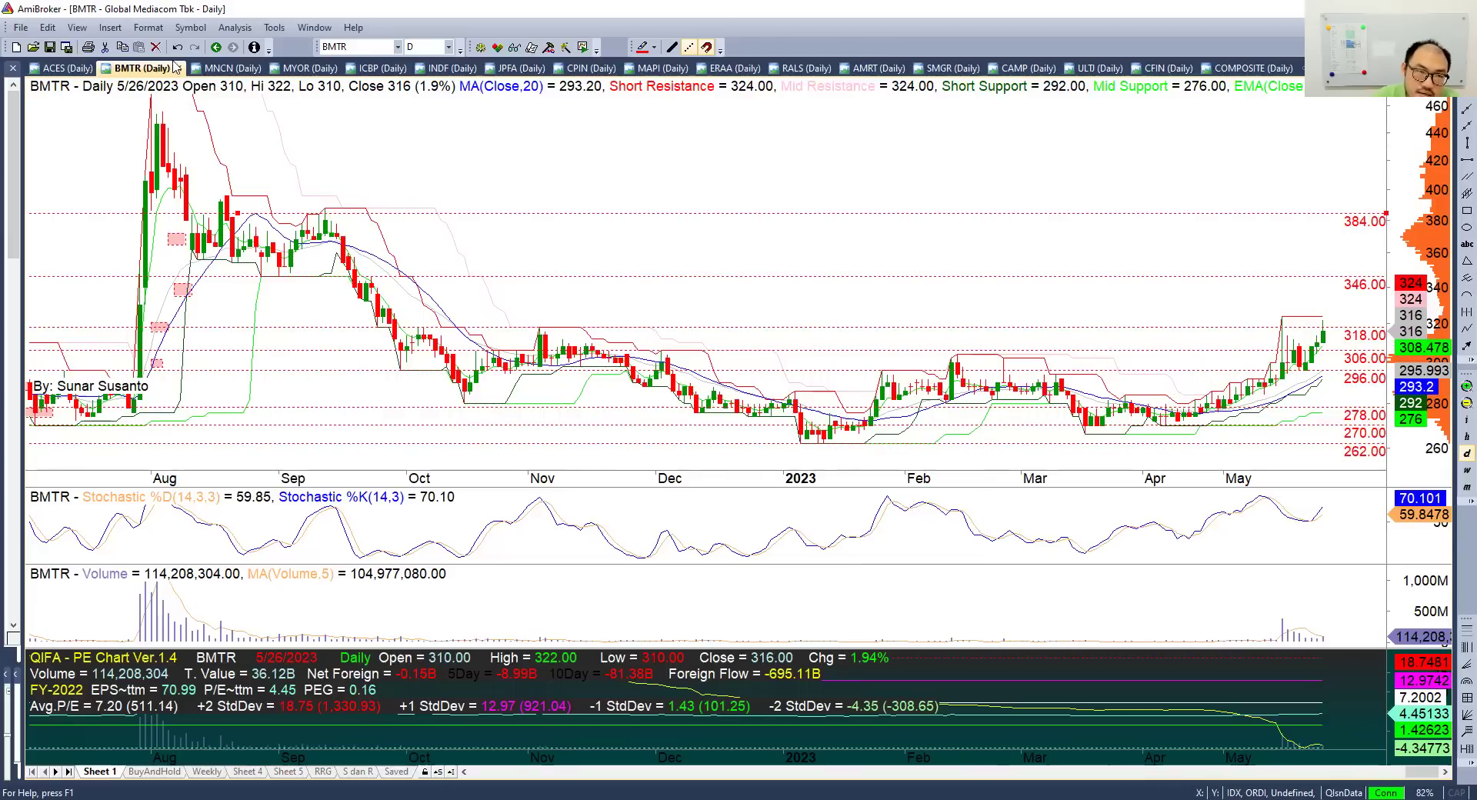
- Examine MNCN's daily chart, followed by MYOR's recent candles against the 2800 and 2940 resistance lines
{"action": "left_click", "coordinate": [225, 68]}
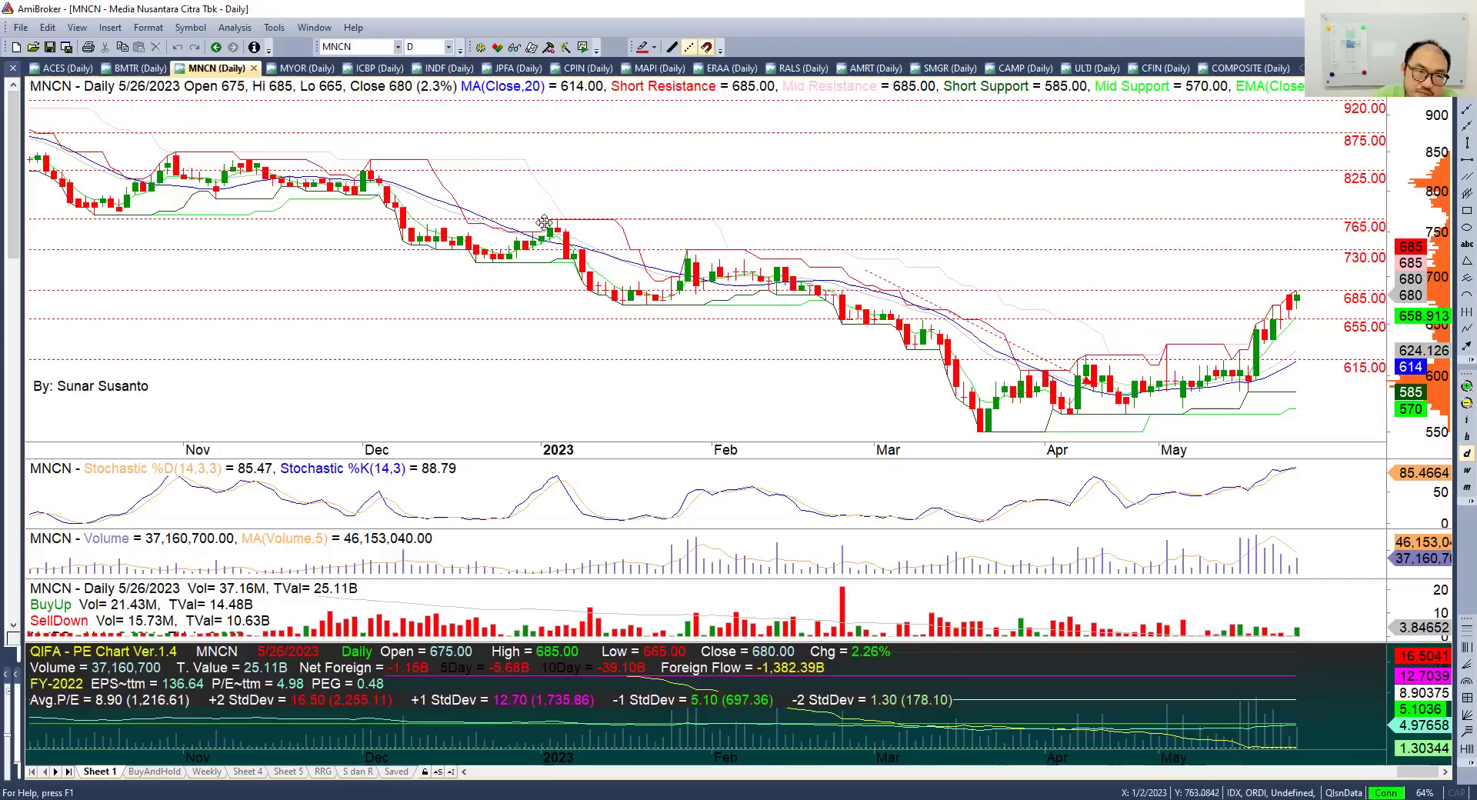
{"action": "left_click", "coordinate": [299, 69]}
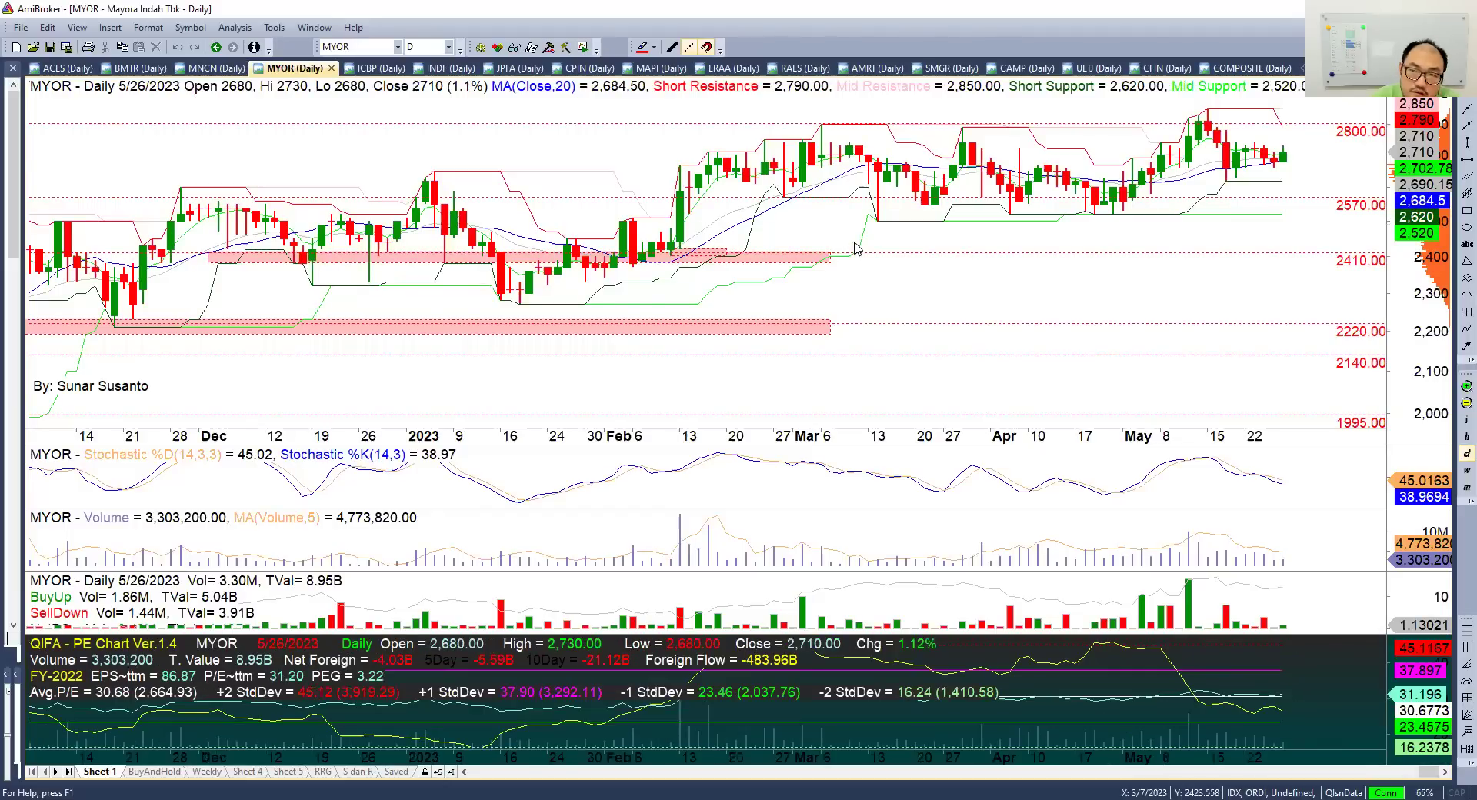
{"action": "scroll", "coordinate": [1333, 310], "scroll_direction": "up", "scroll_amount": 2}
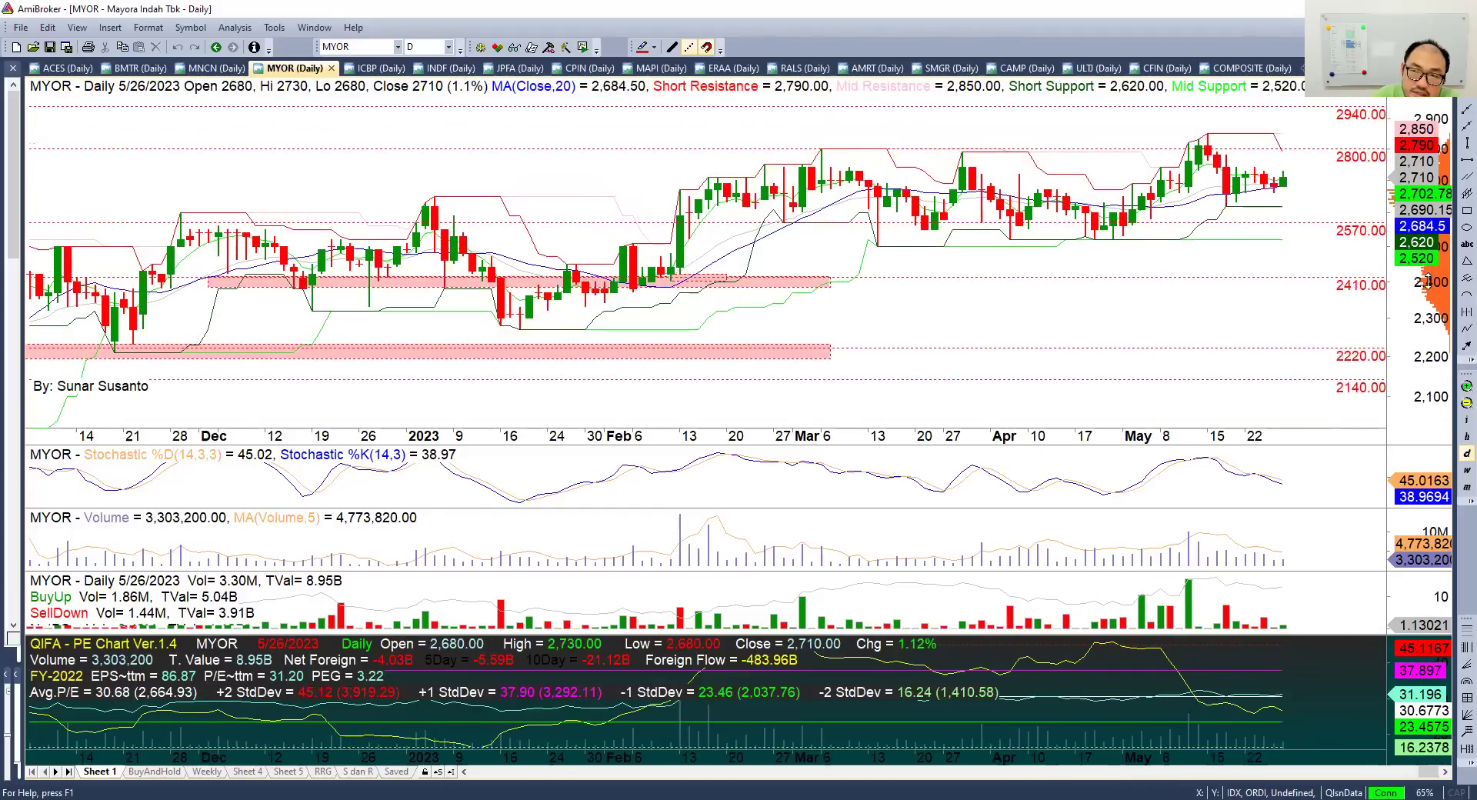
{"action": "scroll", "coordinate": [1333, 309], "scroll_direction": "up", "scroll_amount": 1}
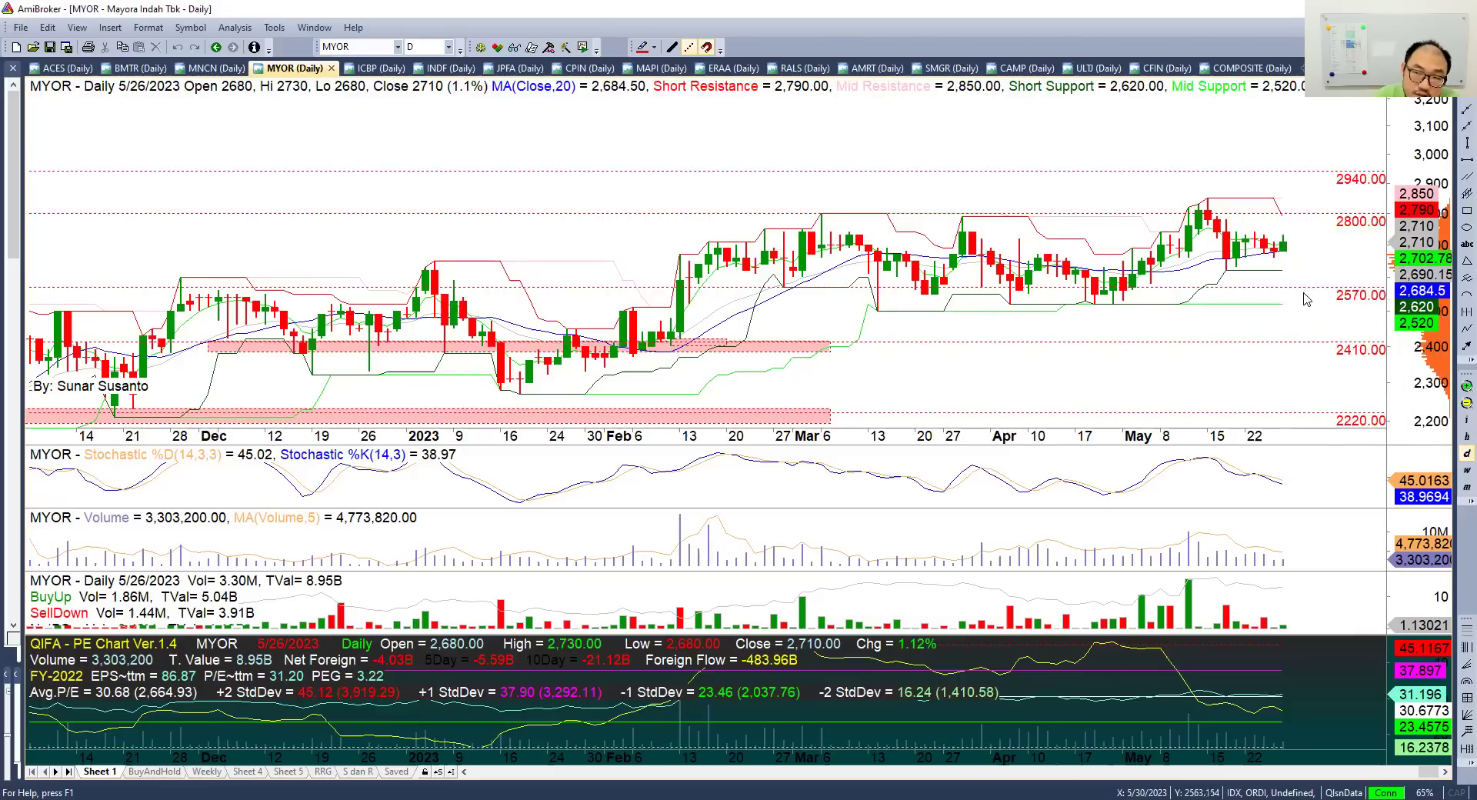
{"action": "left_click_drag", "start_coordinate": [1428, 333], "coordinate": [1426, 307]}
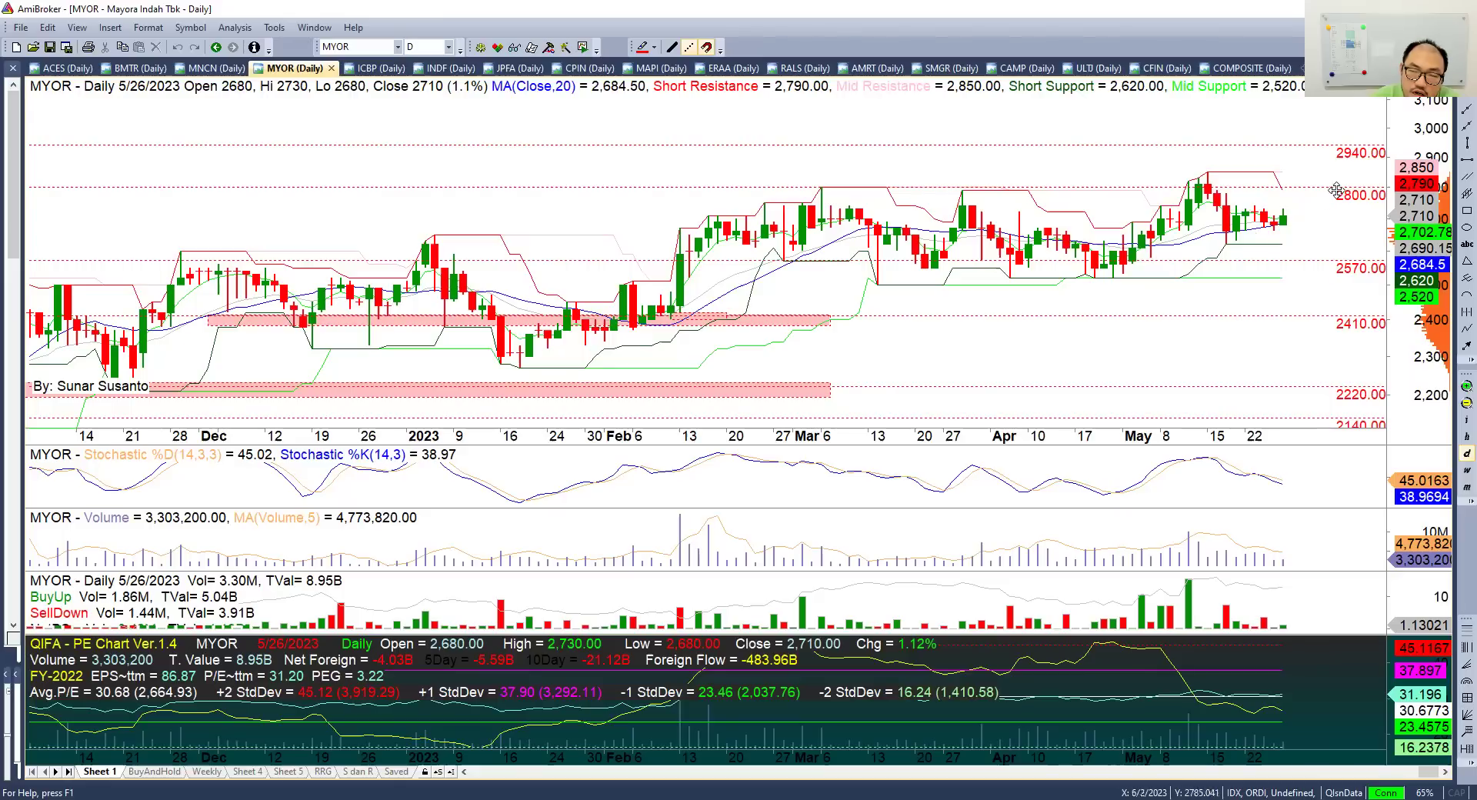
{"action": "scroll", "coordinate": [1439, 214], "scroll_direction": "up", "scroll_amount": 3}
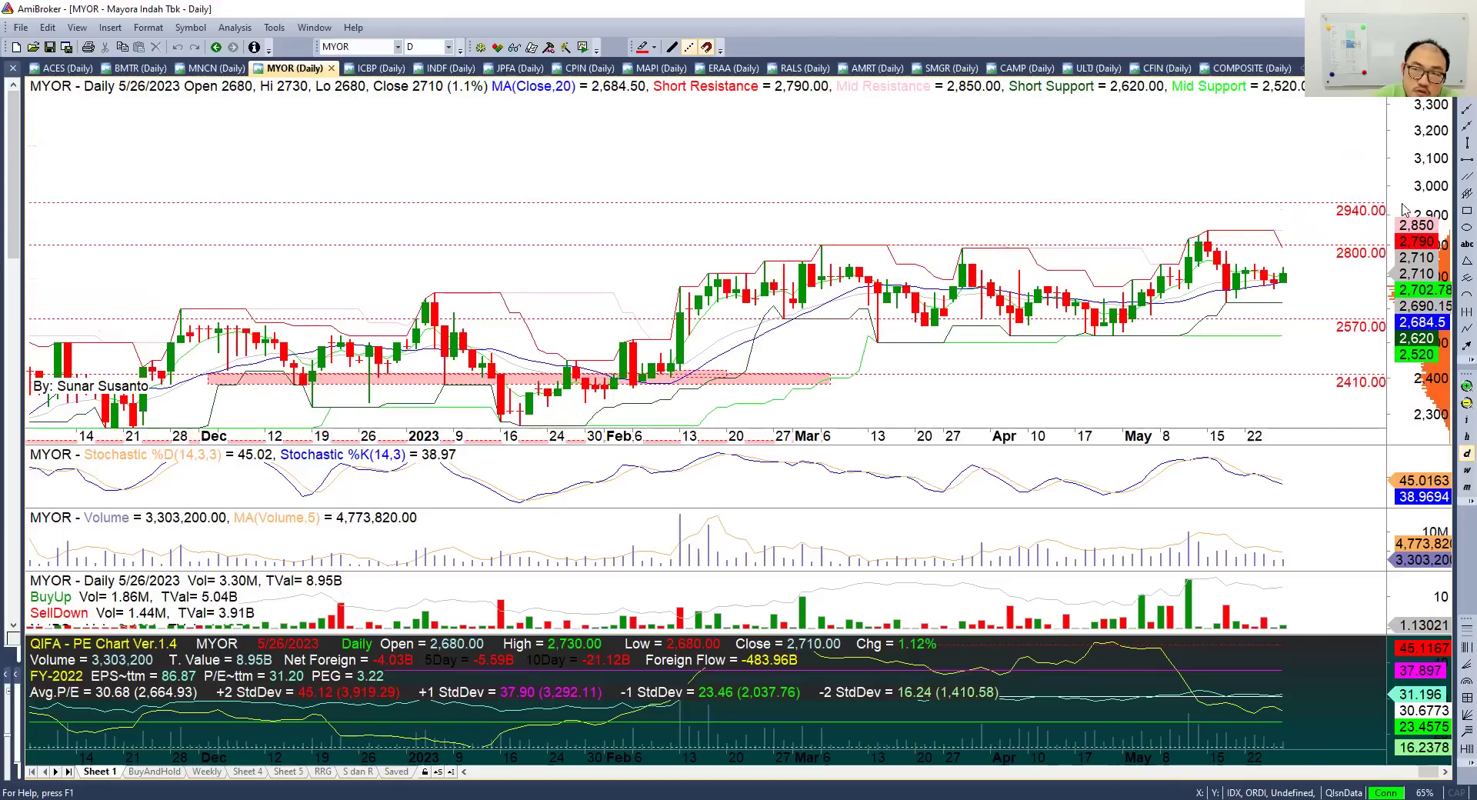
- Examine ICBP's daily chart, checking the 5/23/2023 candle and the space above the 11625 resistance line
{"action": "left_click", "coordinate": [379, 68]}
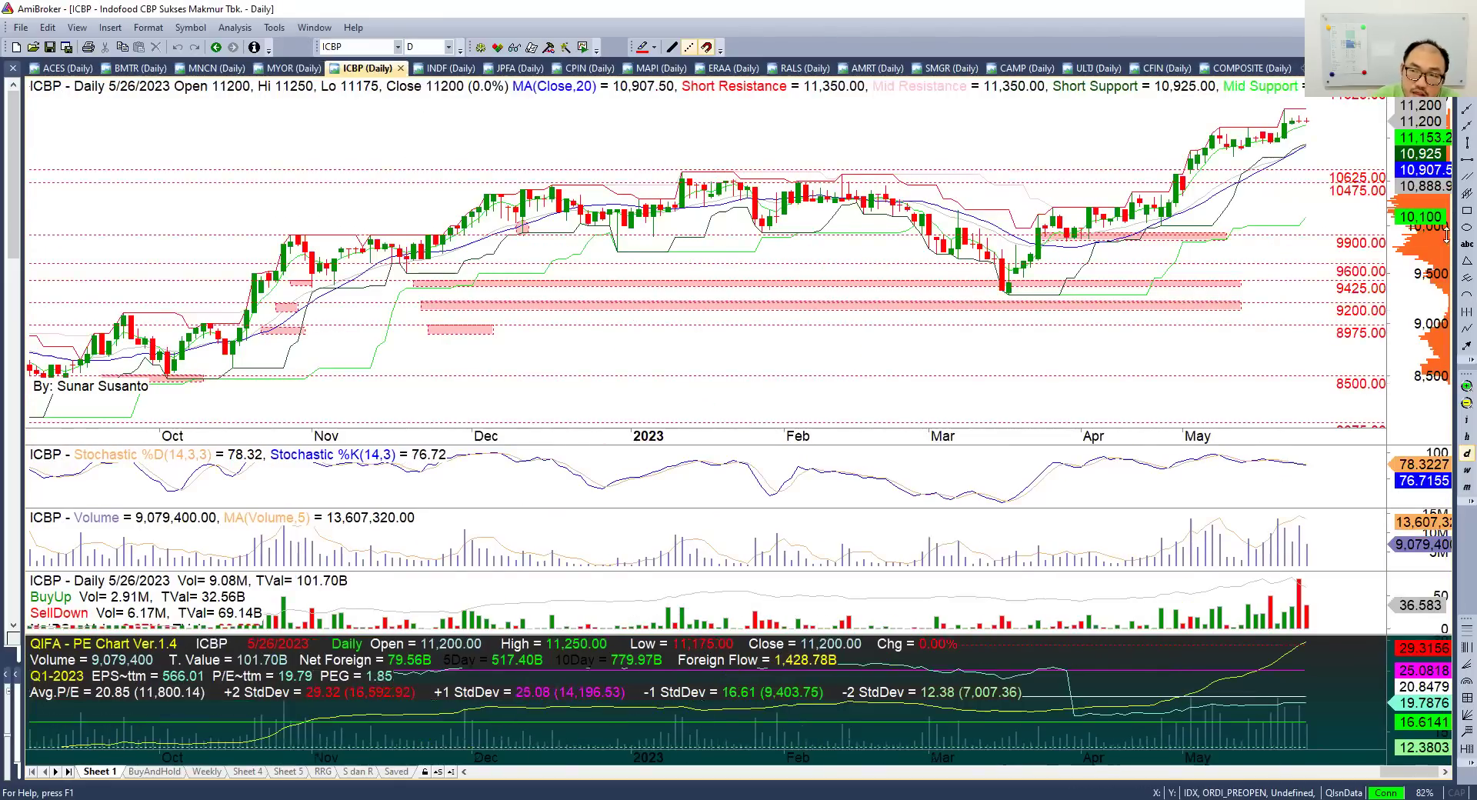
{"action": "scroll", "coordinate": [1434, 287], "scroll_direction": "up", "scroll_amount": 2}
{"action": "scroll", "coordinate": [1434, 288], "scroll_direction": "up", "scroll_amount": 1}
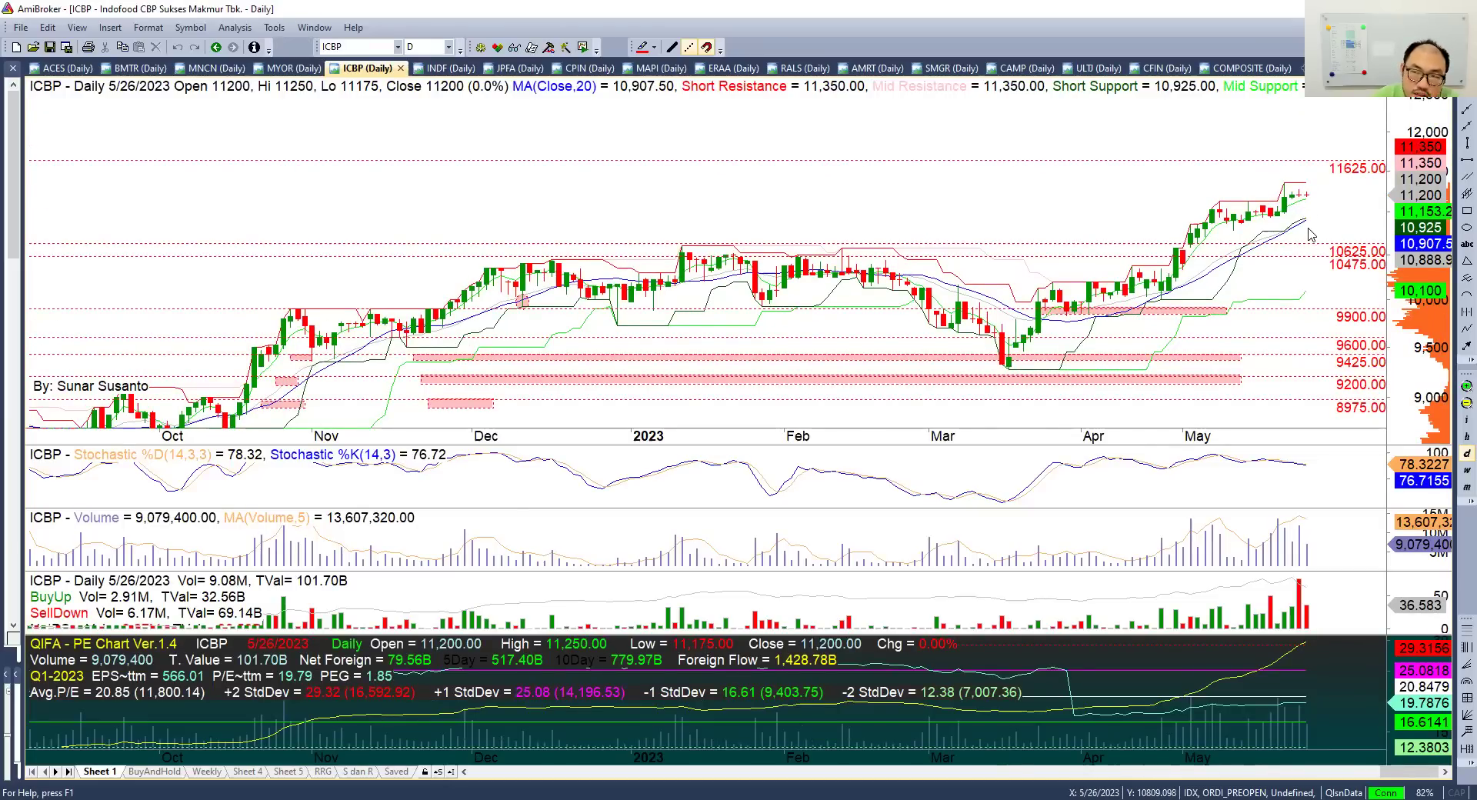
{"action": "mouse_move", "coordinate": [1286, 206]}
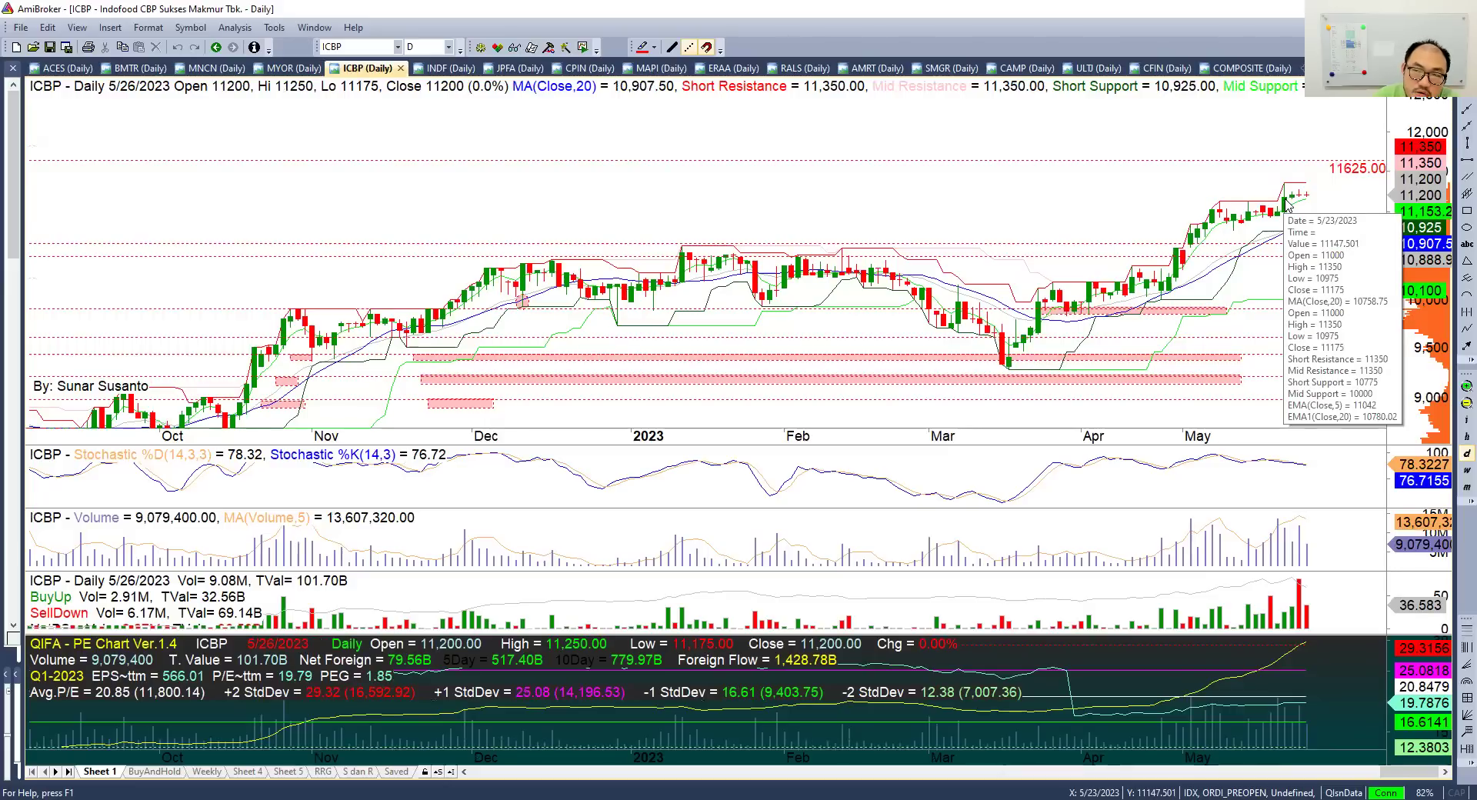
{"action": "left_click_drag", "start_coordinate": [1420, 165], "coordinate": [1416, 223]}
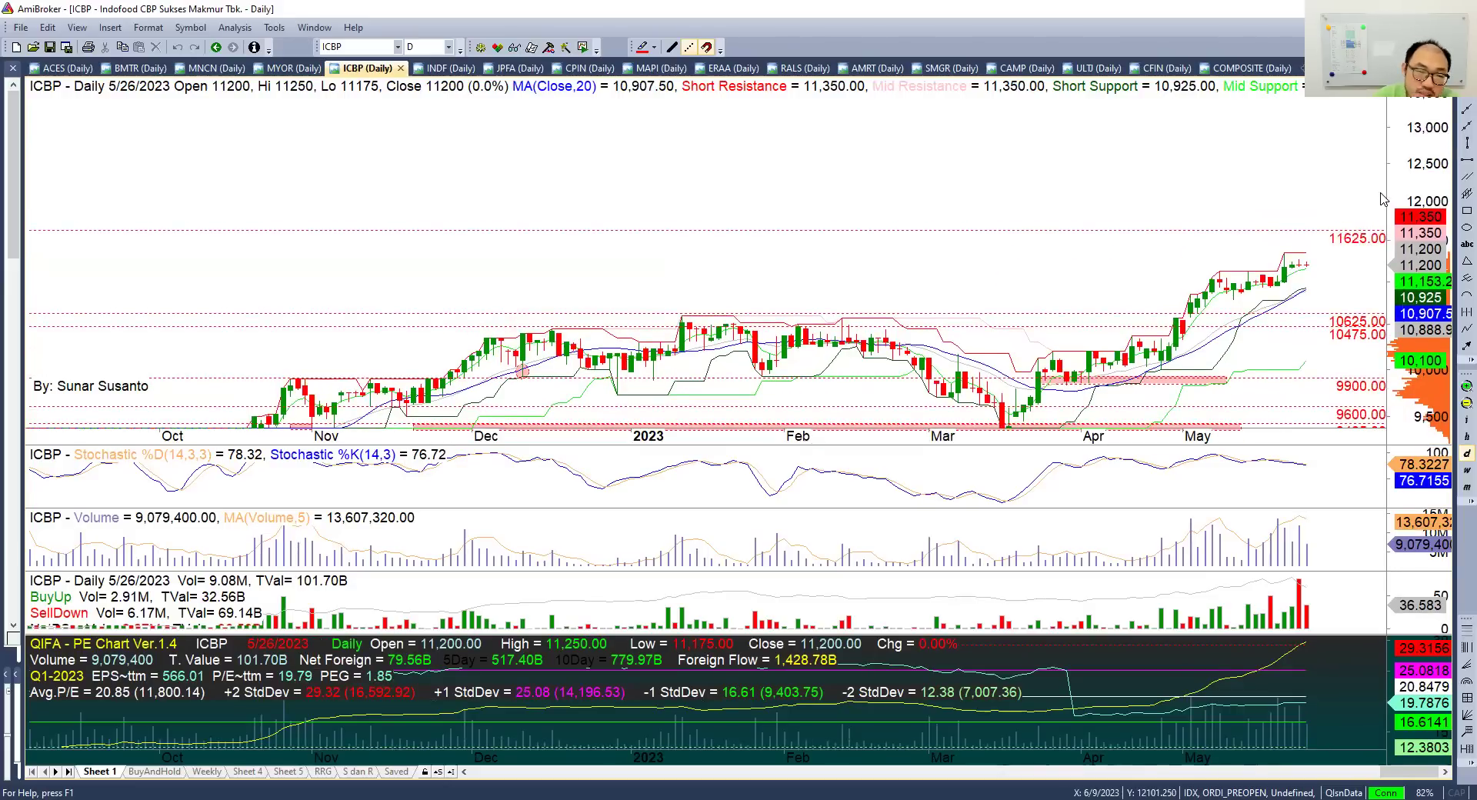
- Add a dotted horizontal resistance line to ICBP's chart above 11625 and set its Start Y value to 12000
{"action": "left_click", "coordinate": [1457, 401]}
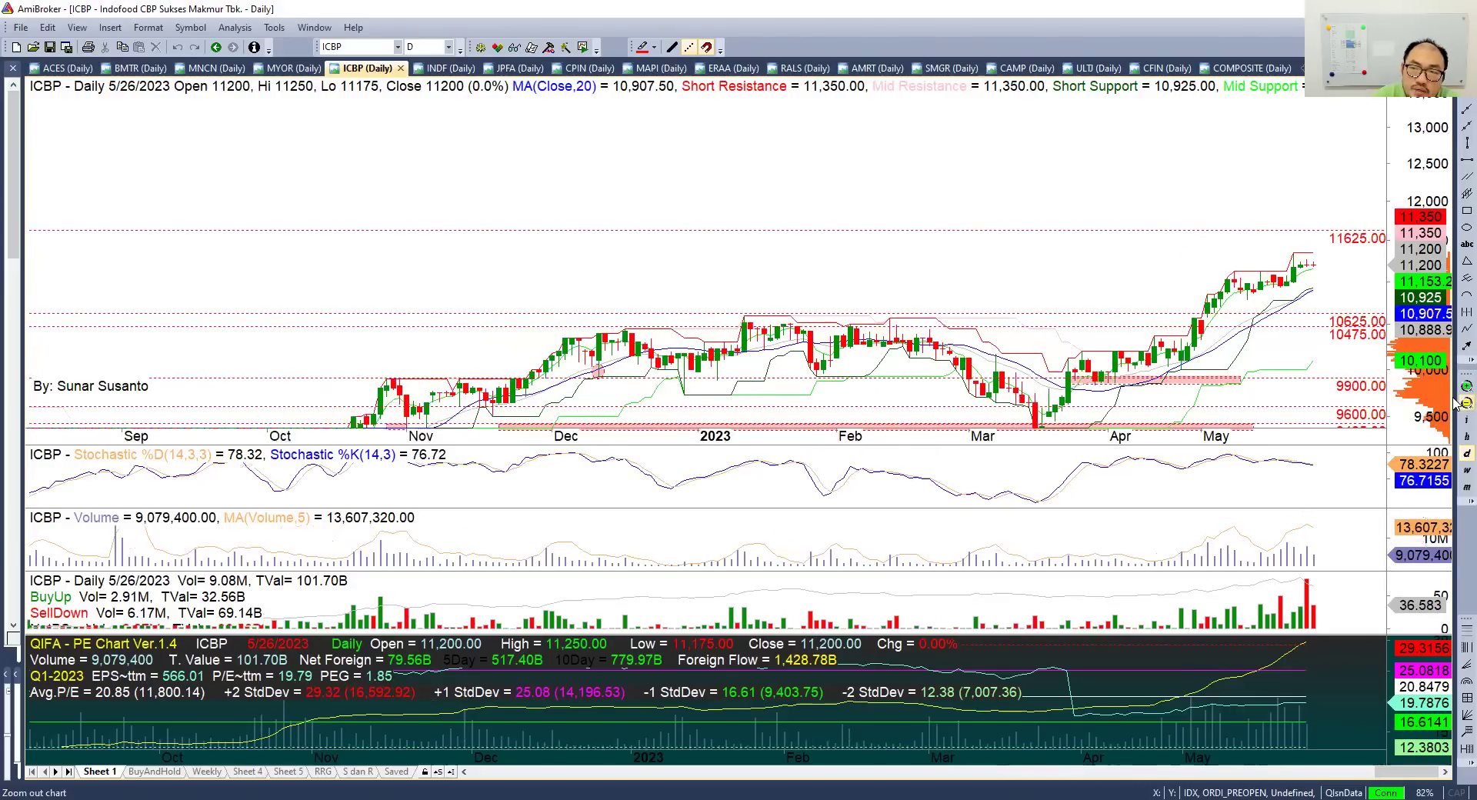
{"action": "left_click", "coordinate": [1457, 401]}
{"action": "left_click", "coordinate": [1457, 401]}
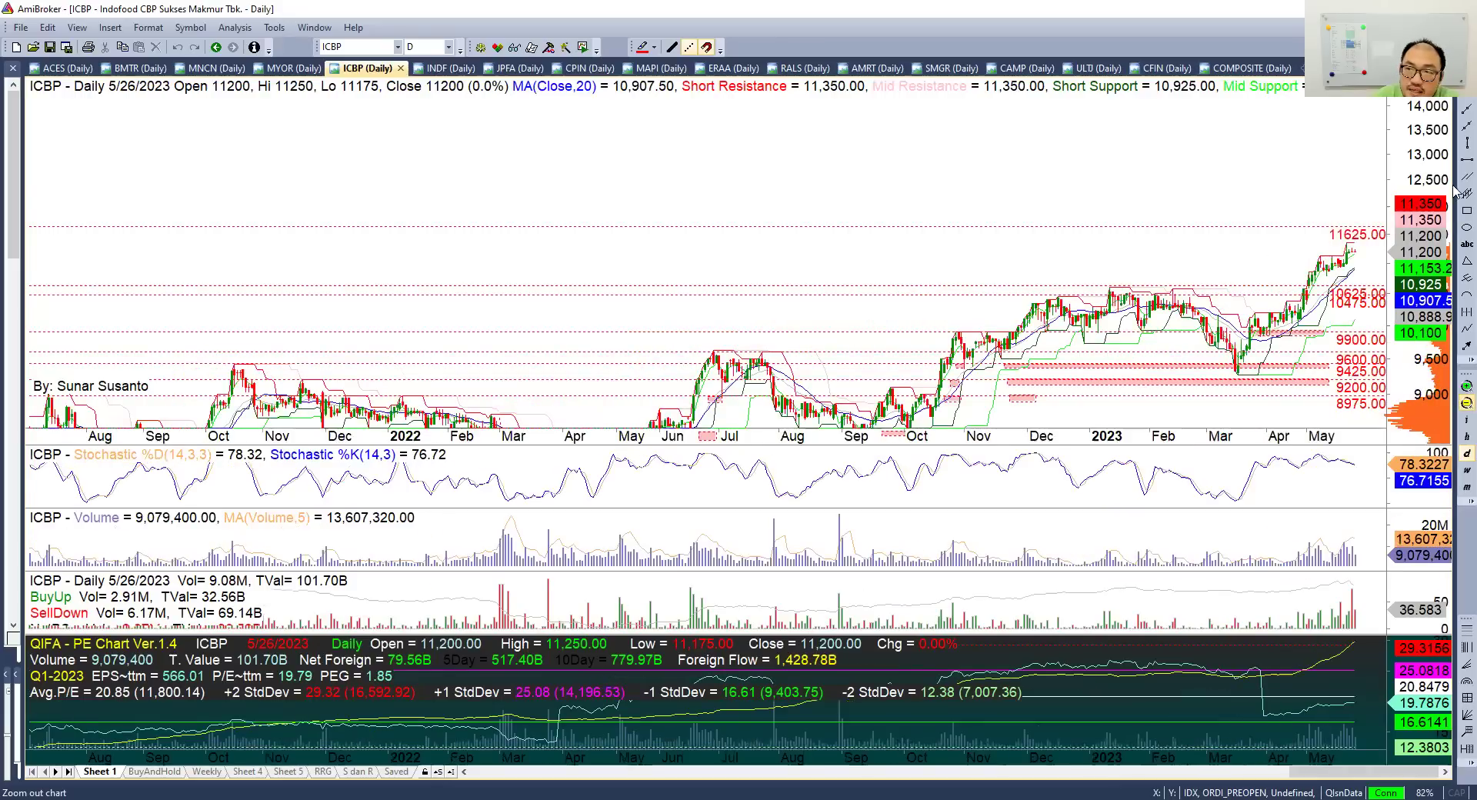
{"action": "double_click", "coordinate": [1326, 182]}
{"action": "type", "text": "1"}
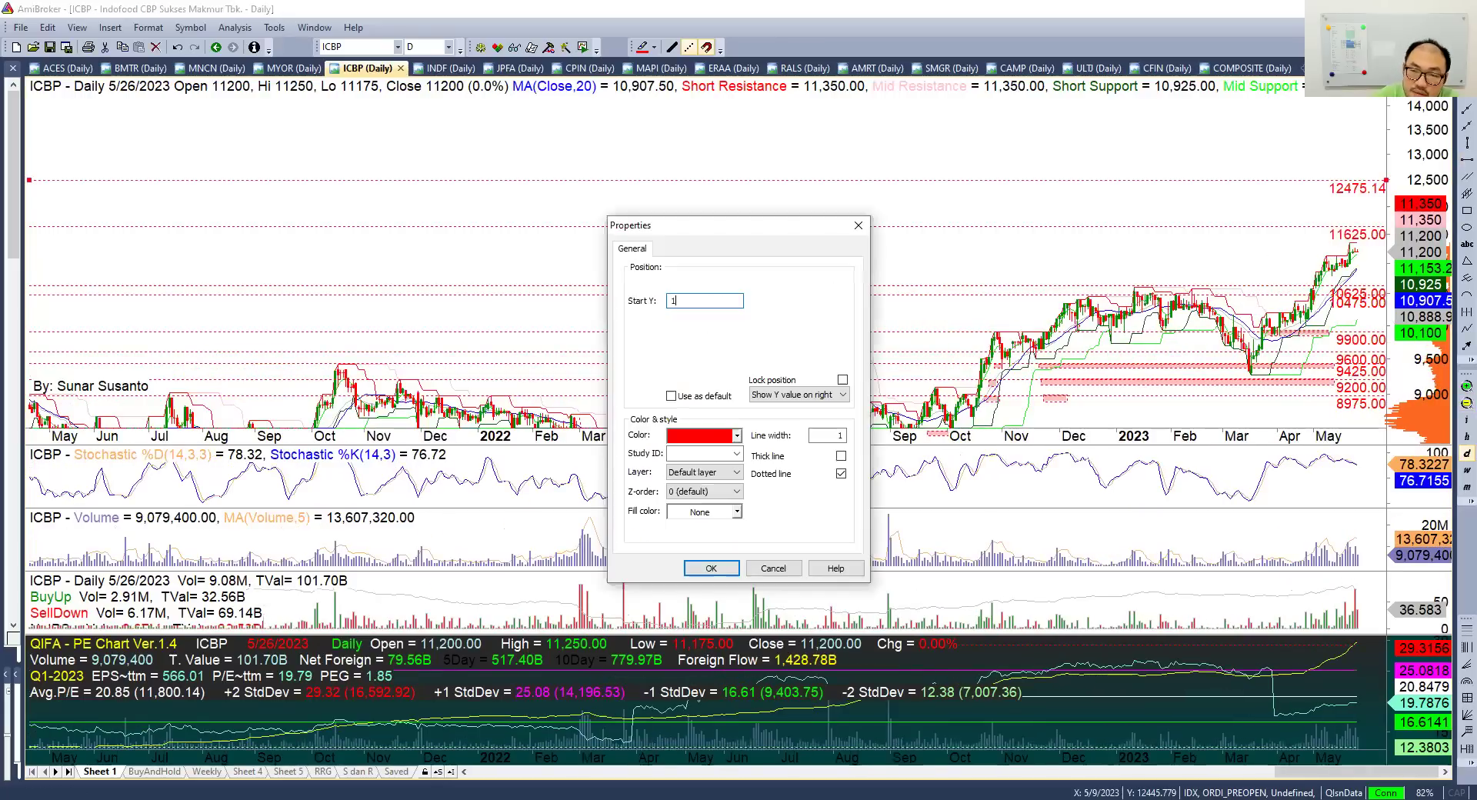
{"action": "type", "text": "2000"}
{"action": "key", "text": "Return"}
- Add another dotted horizontal resistance line to ICBP's chart with its Start Y value set to 12500
{"action": "double_click", "coordinate": [1353, 174]}
{"action": "type", "text": "12500"}
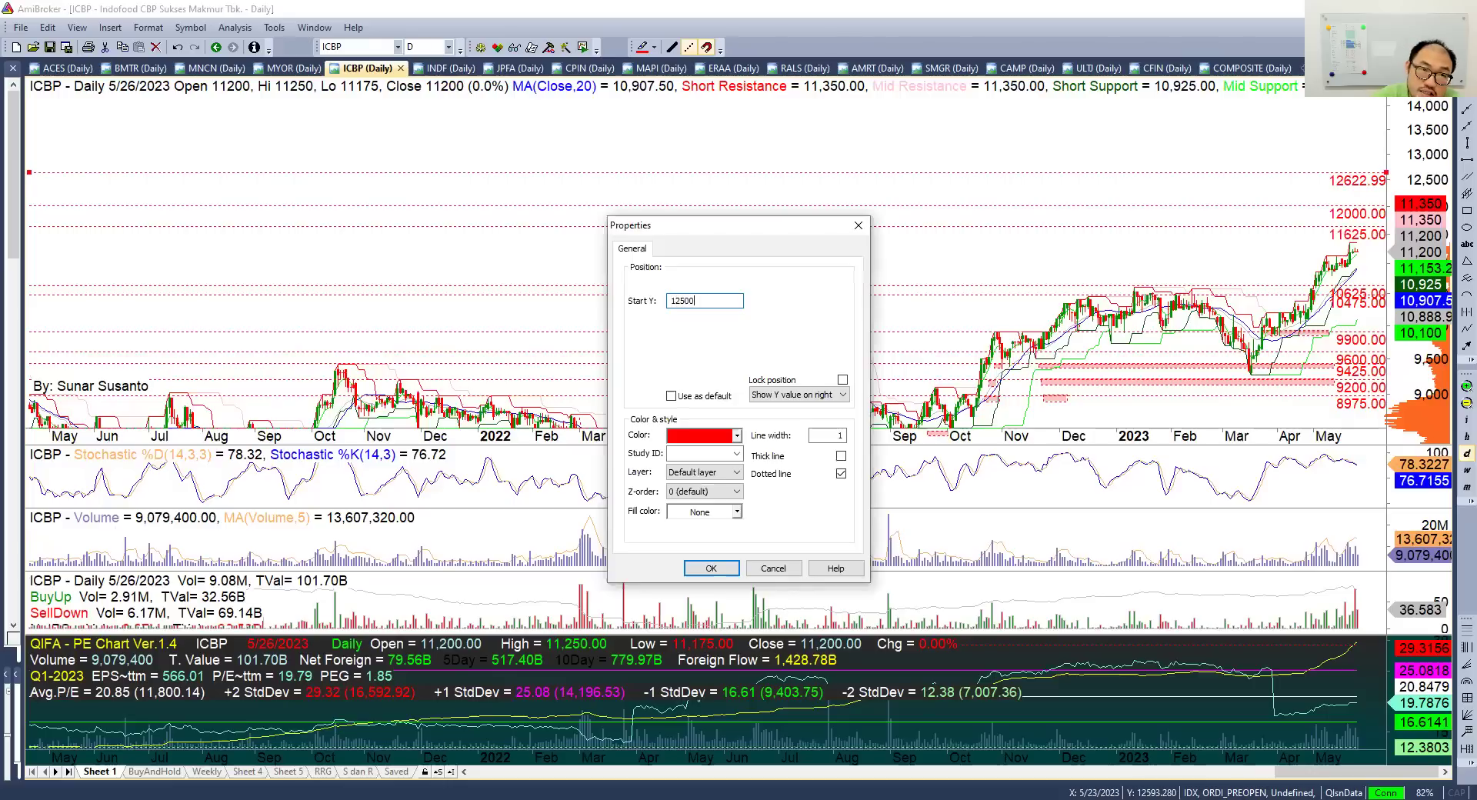
{"action": "key", "text": "Return"}
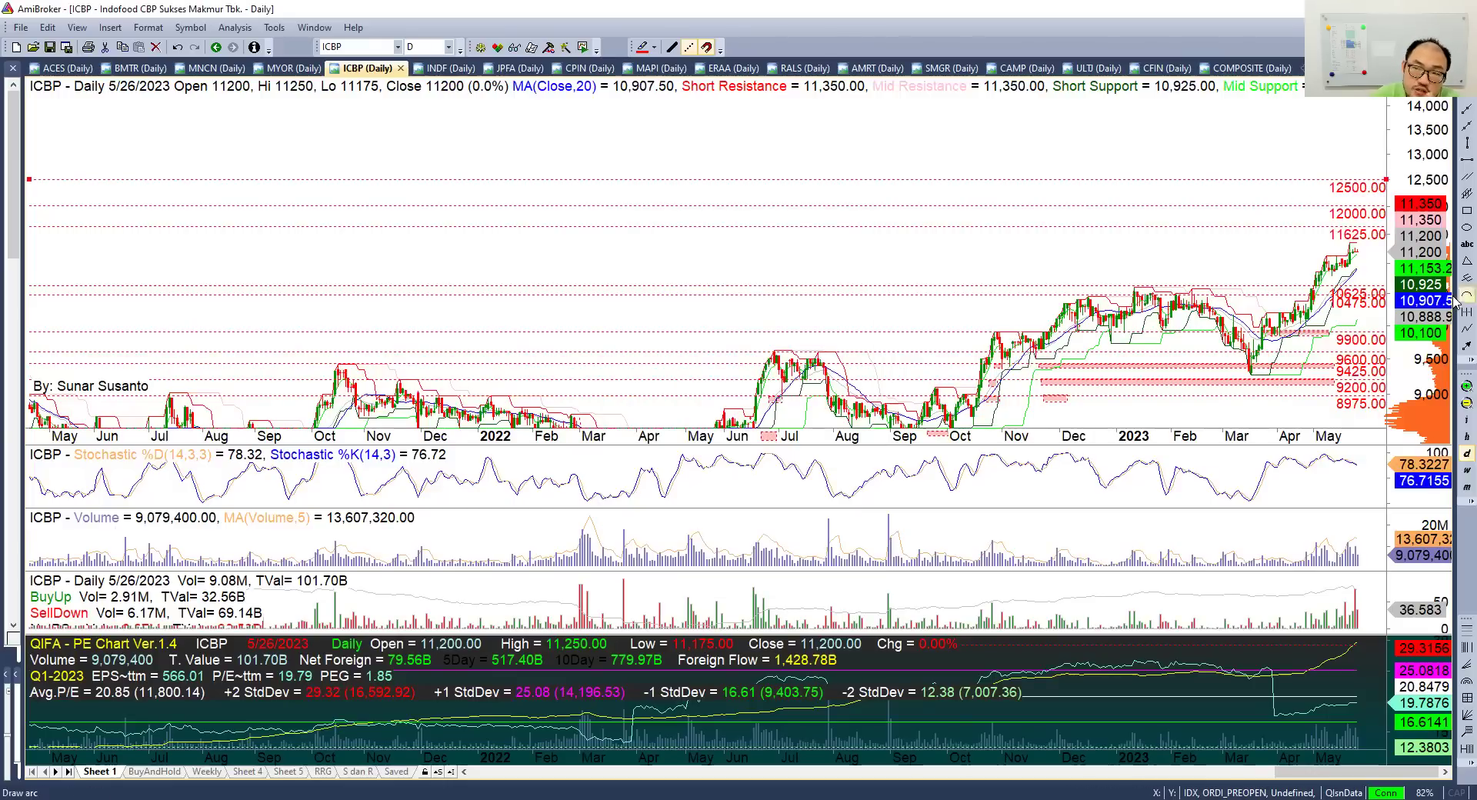
{"action": "left_click", "coordinate": [1456, 384]}
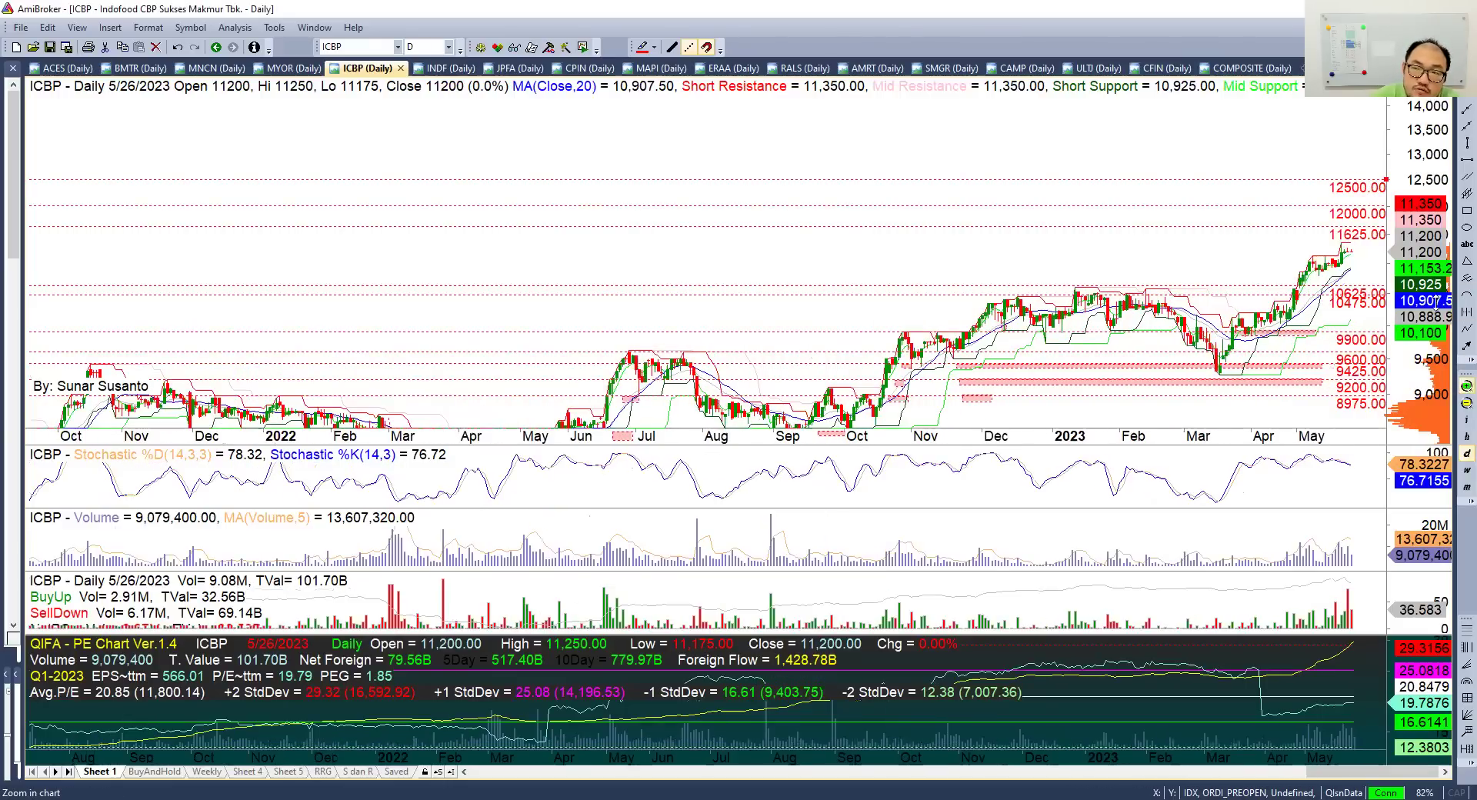
{"action": "scroll", "coordinate": [1438, 303], "scroll_direction": "up", "scroll_amount": 1}
{"action": "left_click_drag", "start_coordinate": [1420, 246], "coordinate": [1420, 192]}
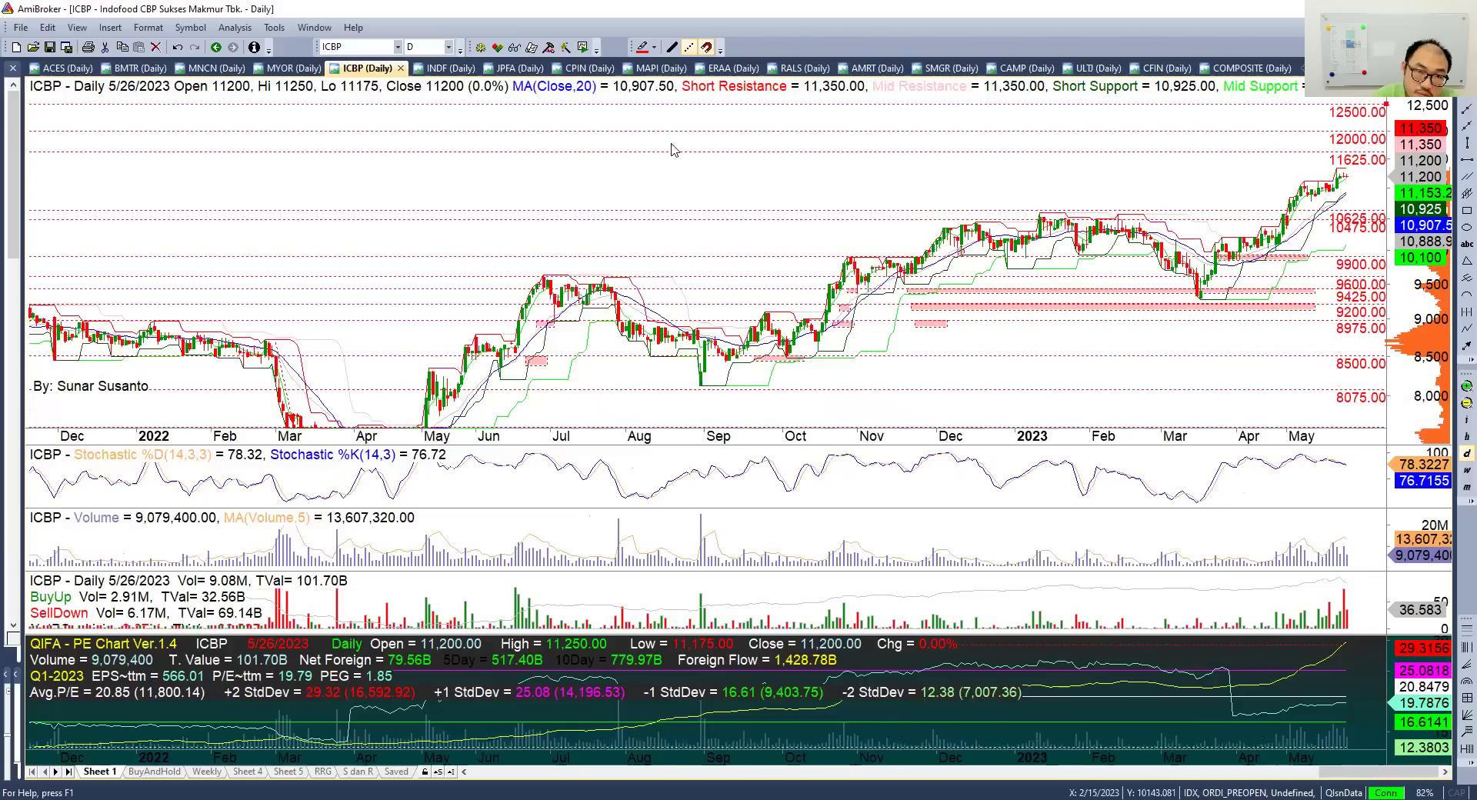
- Examine INDF's daily chart, checking the 5/26/2023 candle and the space up to the 7300 and 7425 resistance lines
{"action": "left_click", "coordinate": [436, 69]}
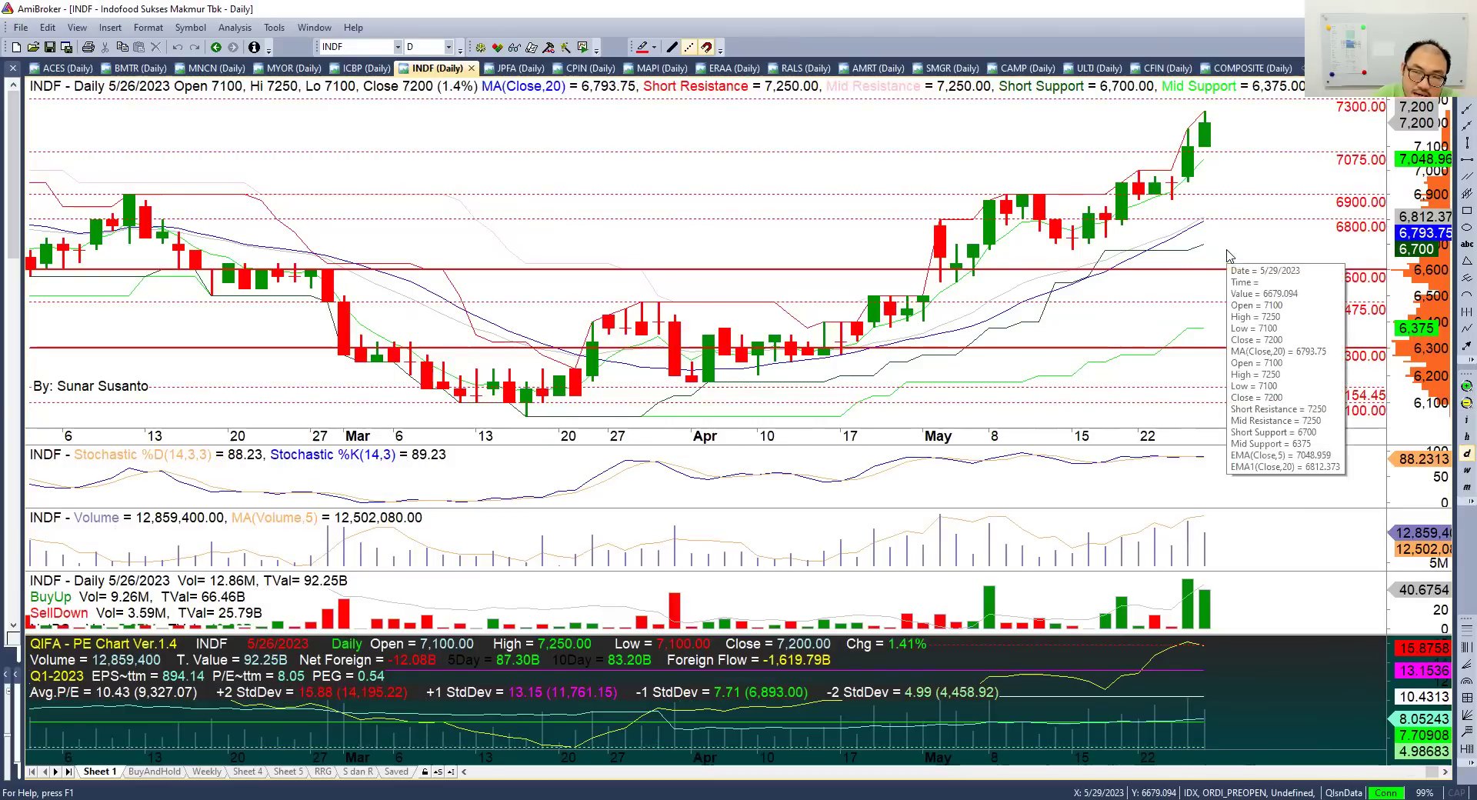
{"action": "mouse_move", "coordinate": [1264, 267]}
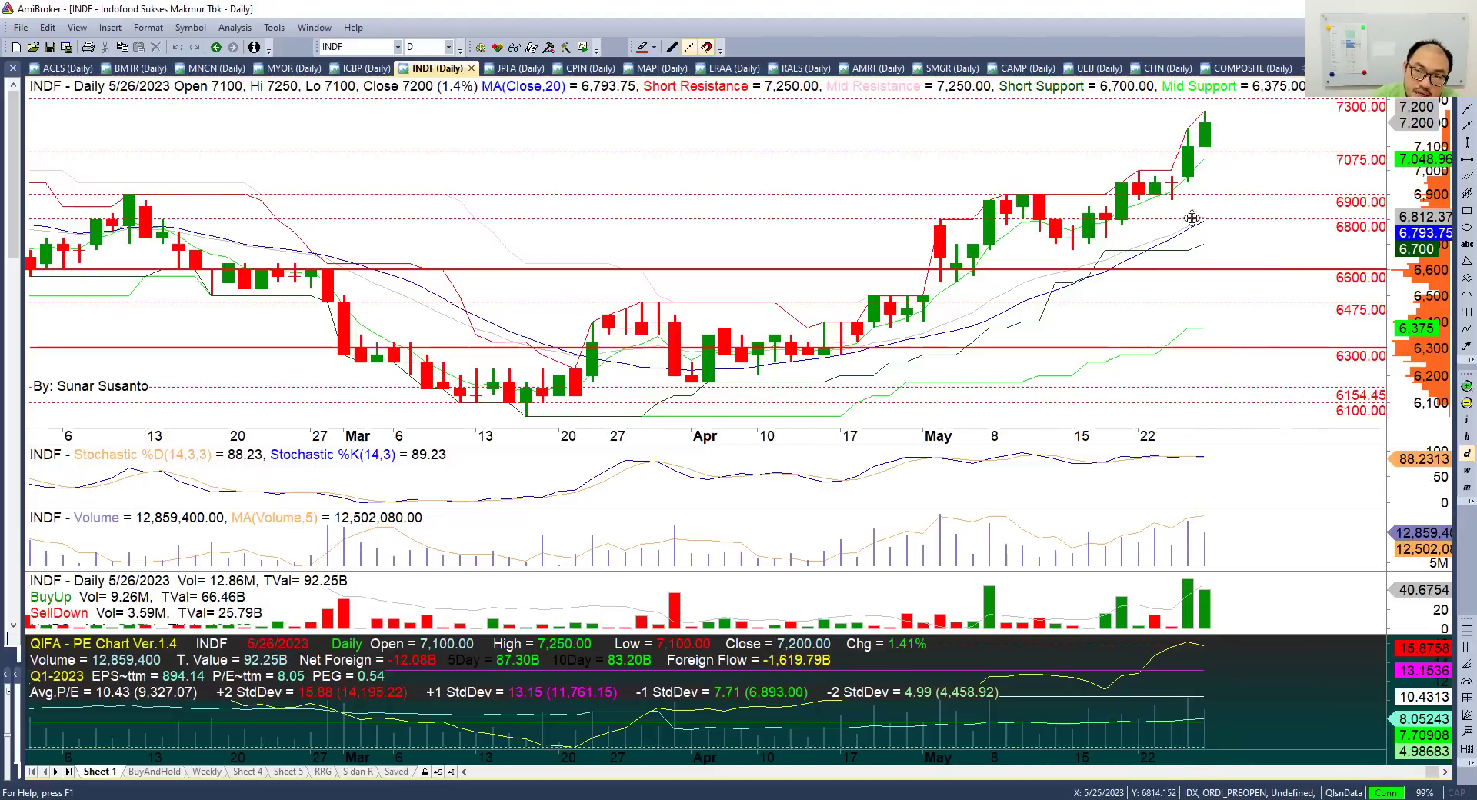
{"action": "mouse_move", "coordinate": [1206, 235]}
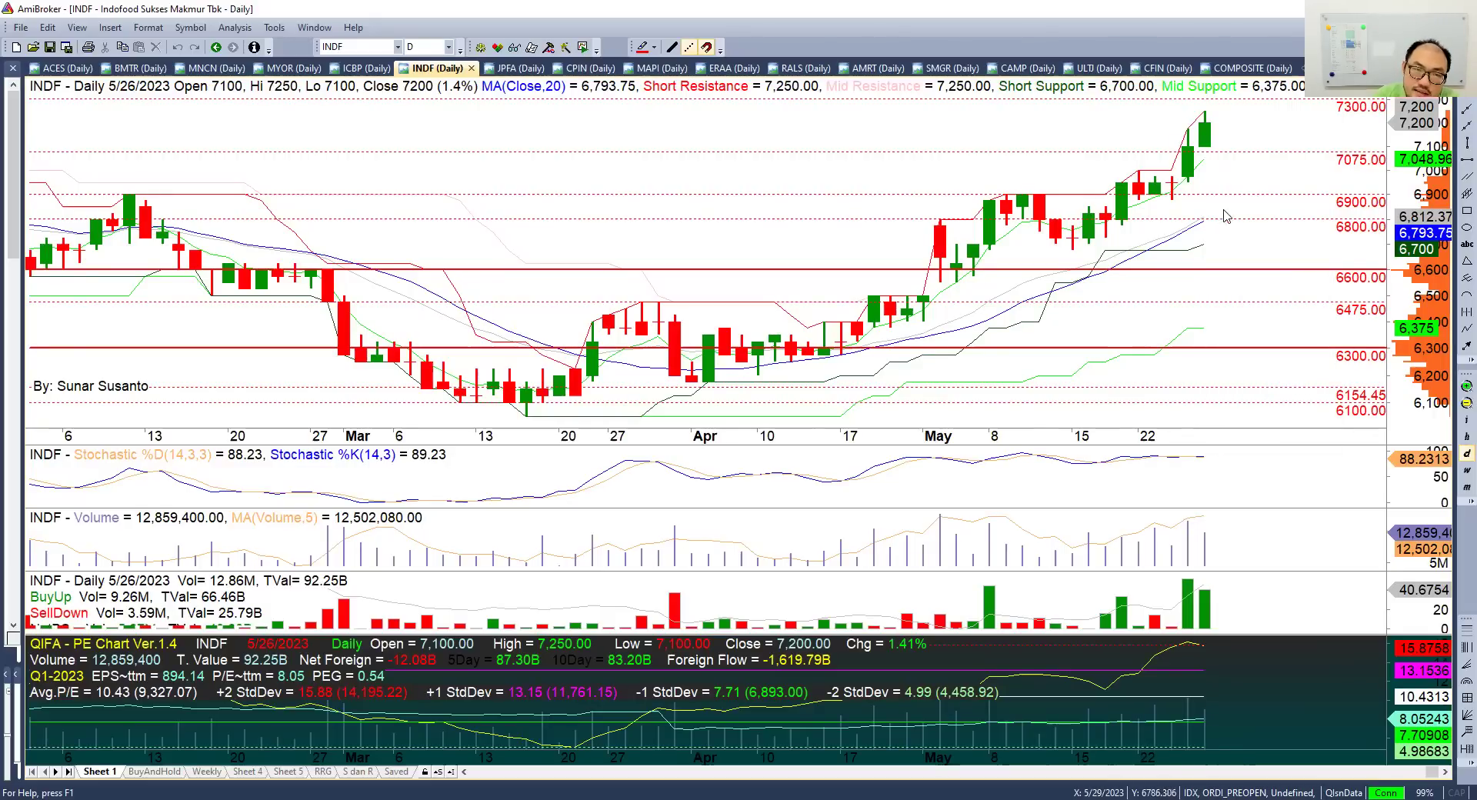
{"action": "left_click_drag", "start_coordinate": [1423, 209], "coordinate": [1423, 236]}
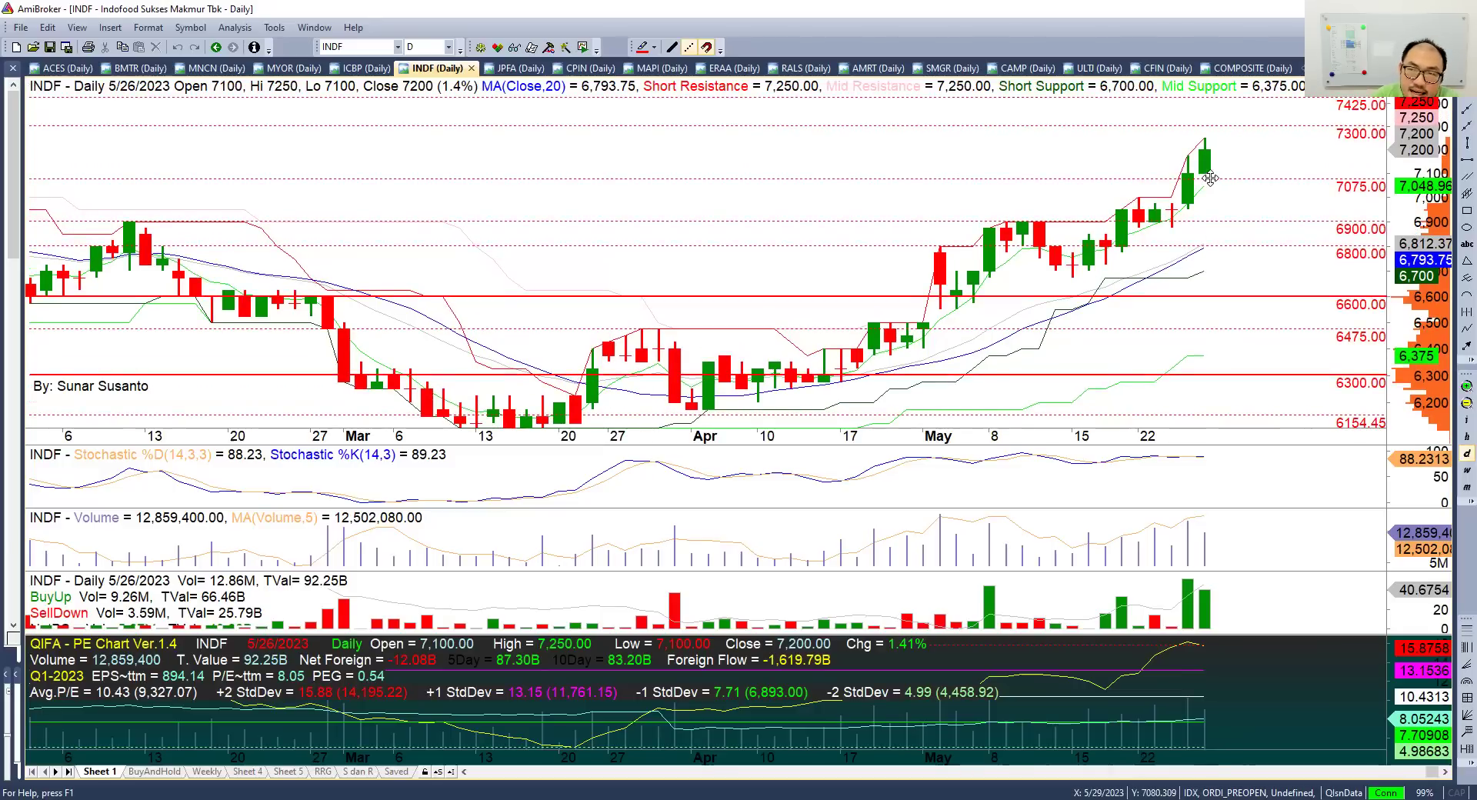
{"action": "mouse_move", "coordinate": [1206, 173]}
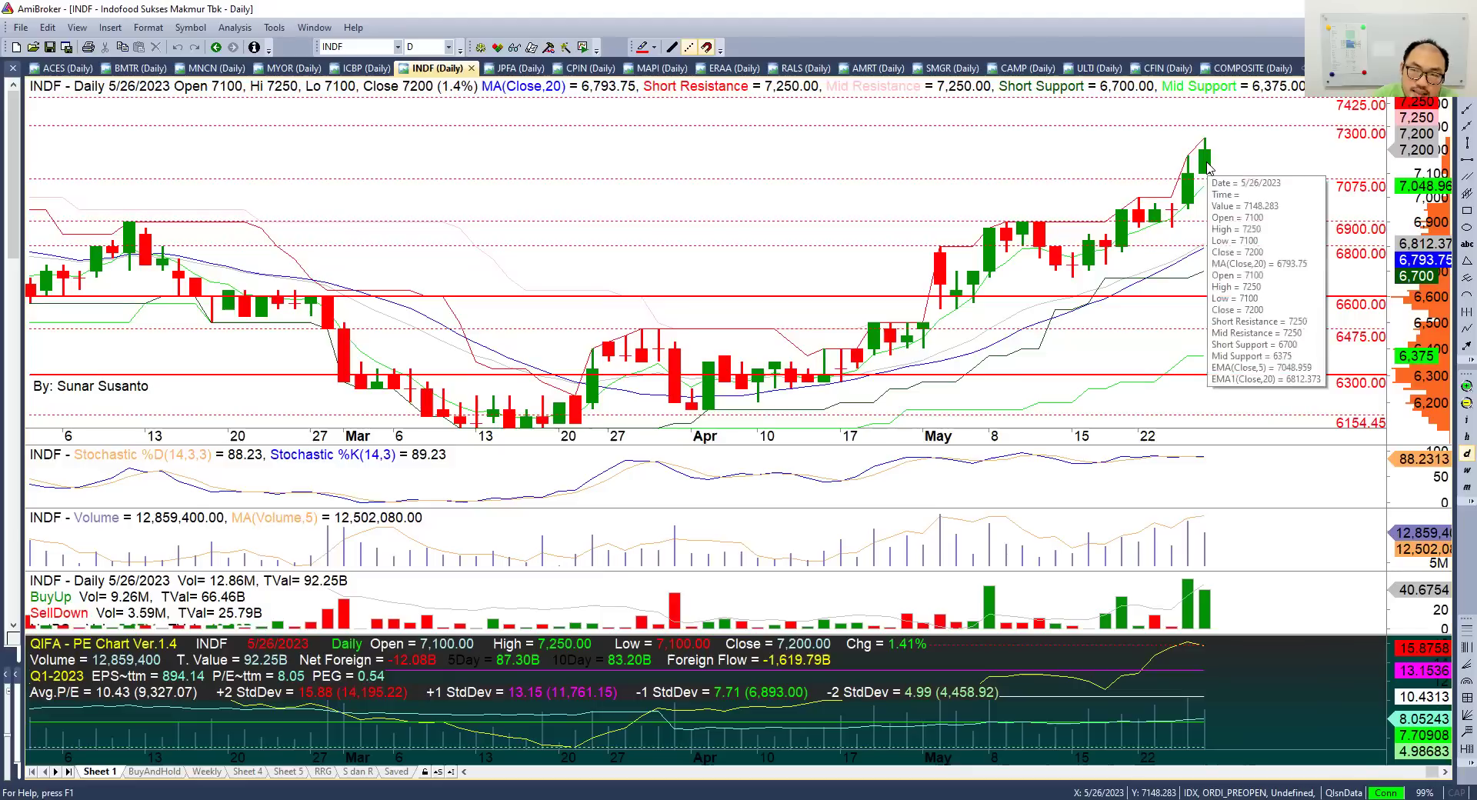
{"action": "left_click_drag", "start_coordinate": [1353, 112], "coordinate": [1353, 153]}
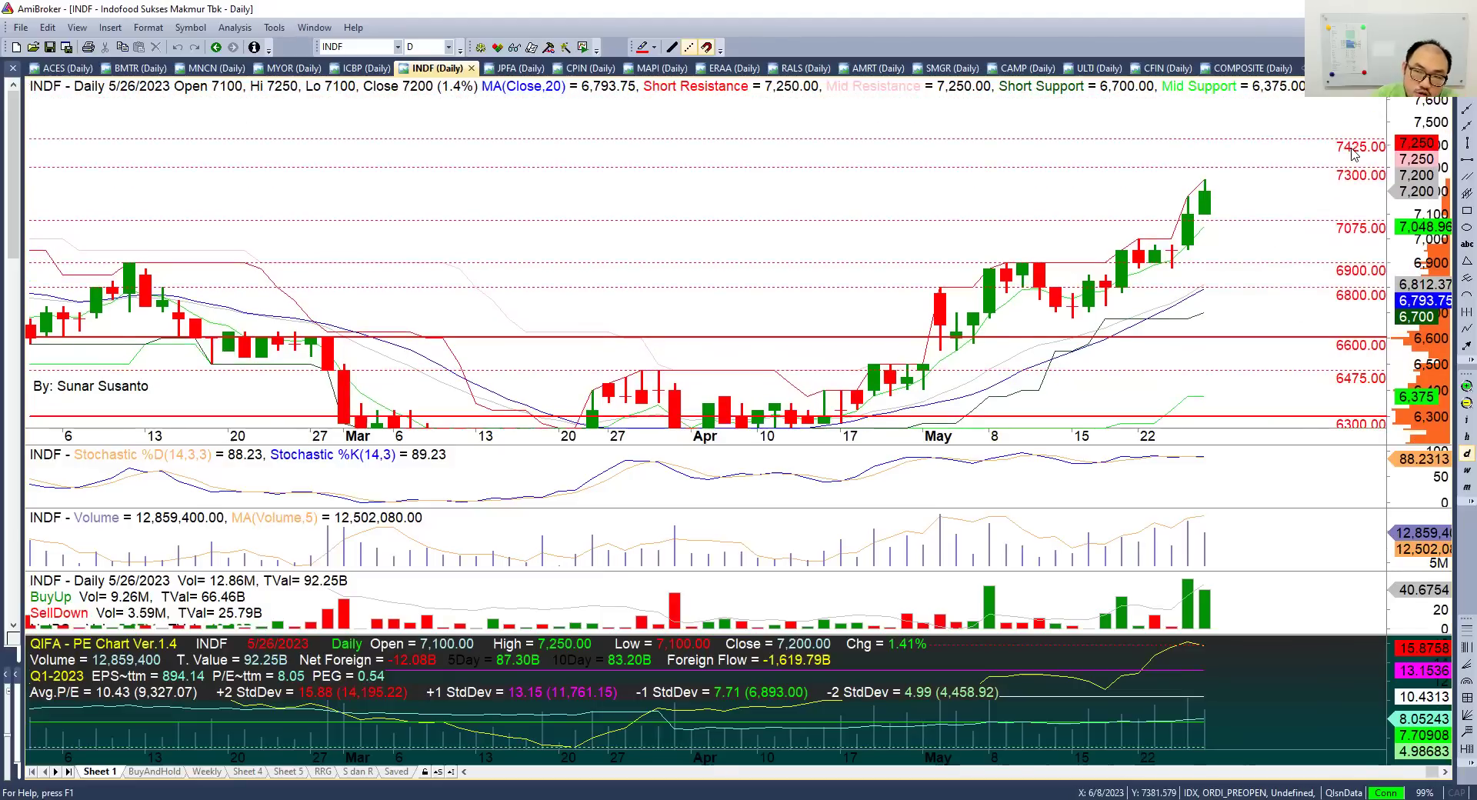
{"action": "left_click_drag", "start_coordinate": [1420, 239], "coordinate": [1312, 133]}
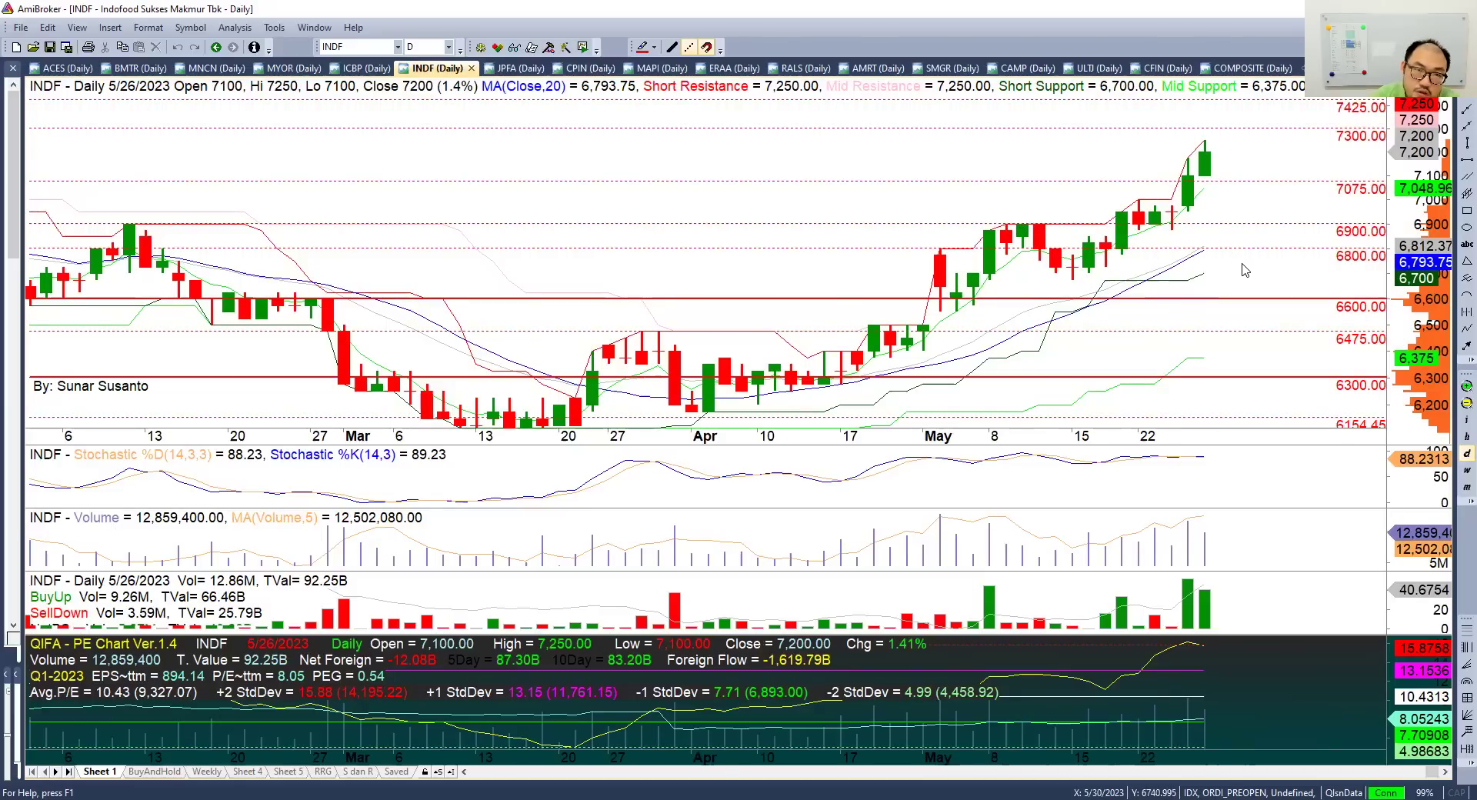
- Examine JPFA's daily chart, checking the late-May candles around the 1210 line
{"action": "left_click", "coordinate": [507, 68]}
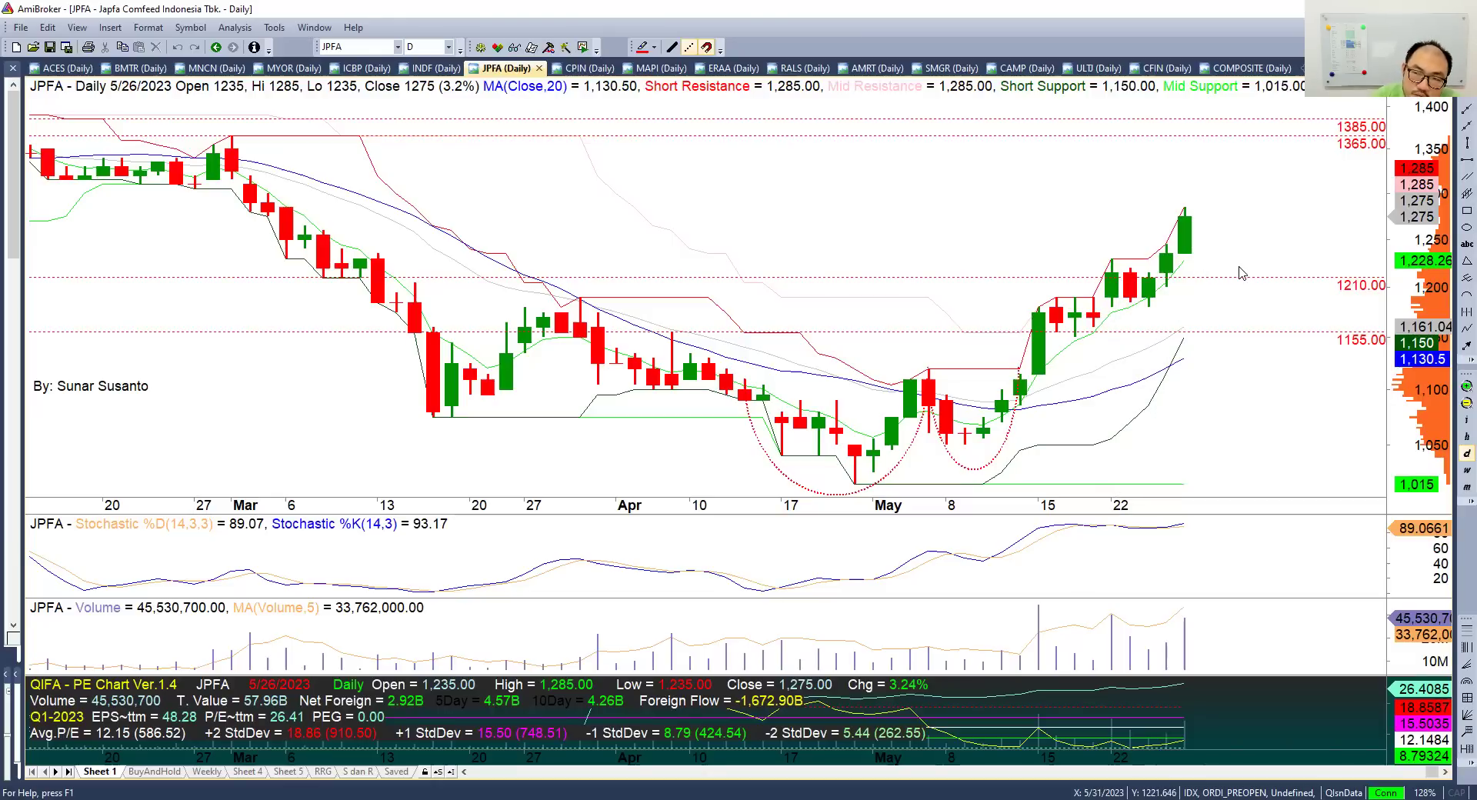
{"action": "mouse_move", "coordinate": [1215, 281]}
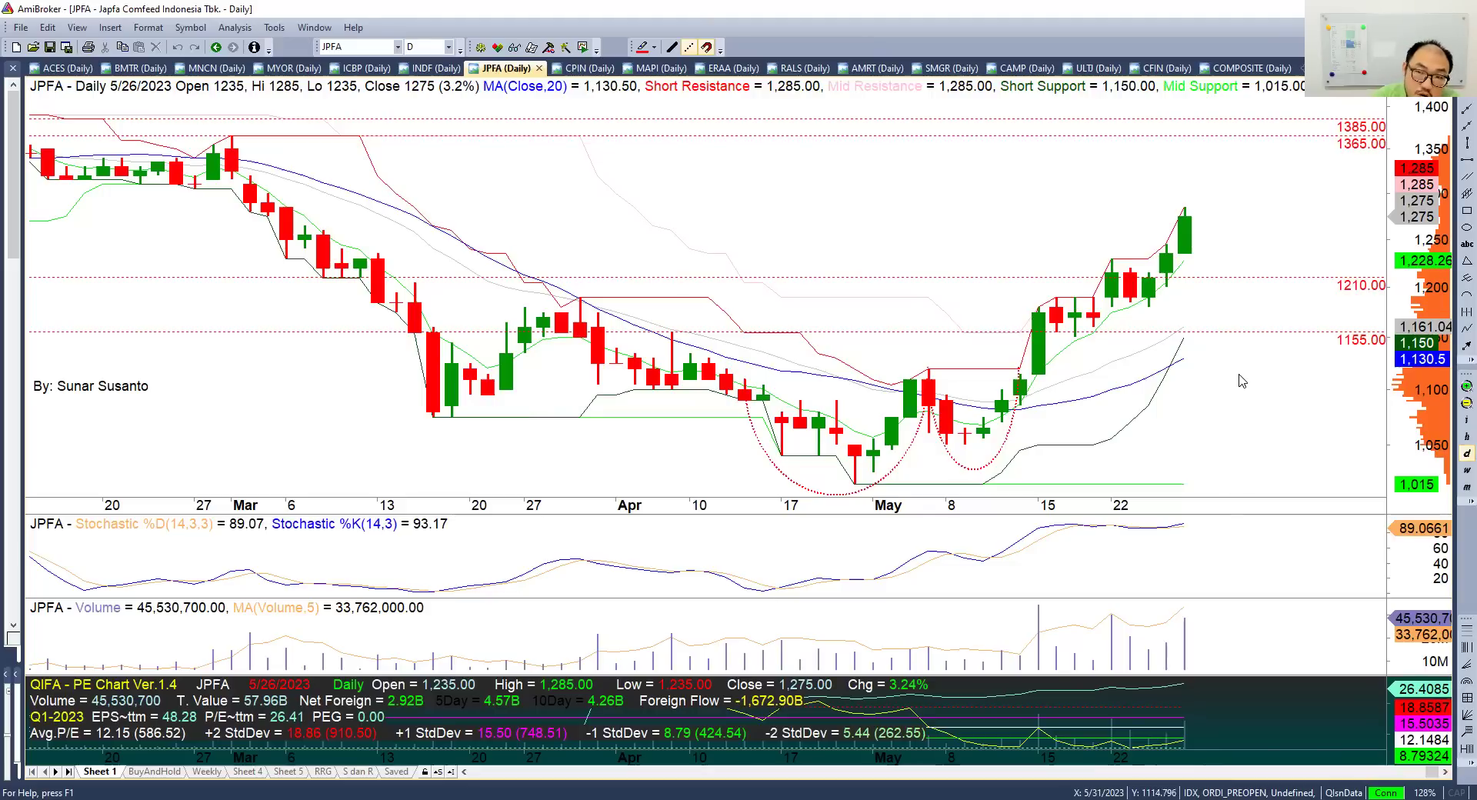
{"action": "mouse_move", "coordinate": [1231, 377]}
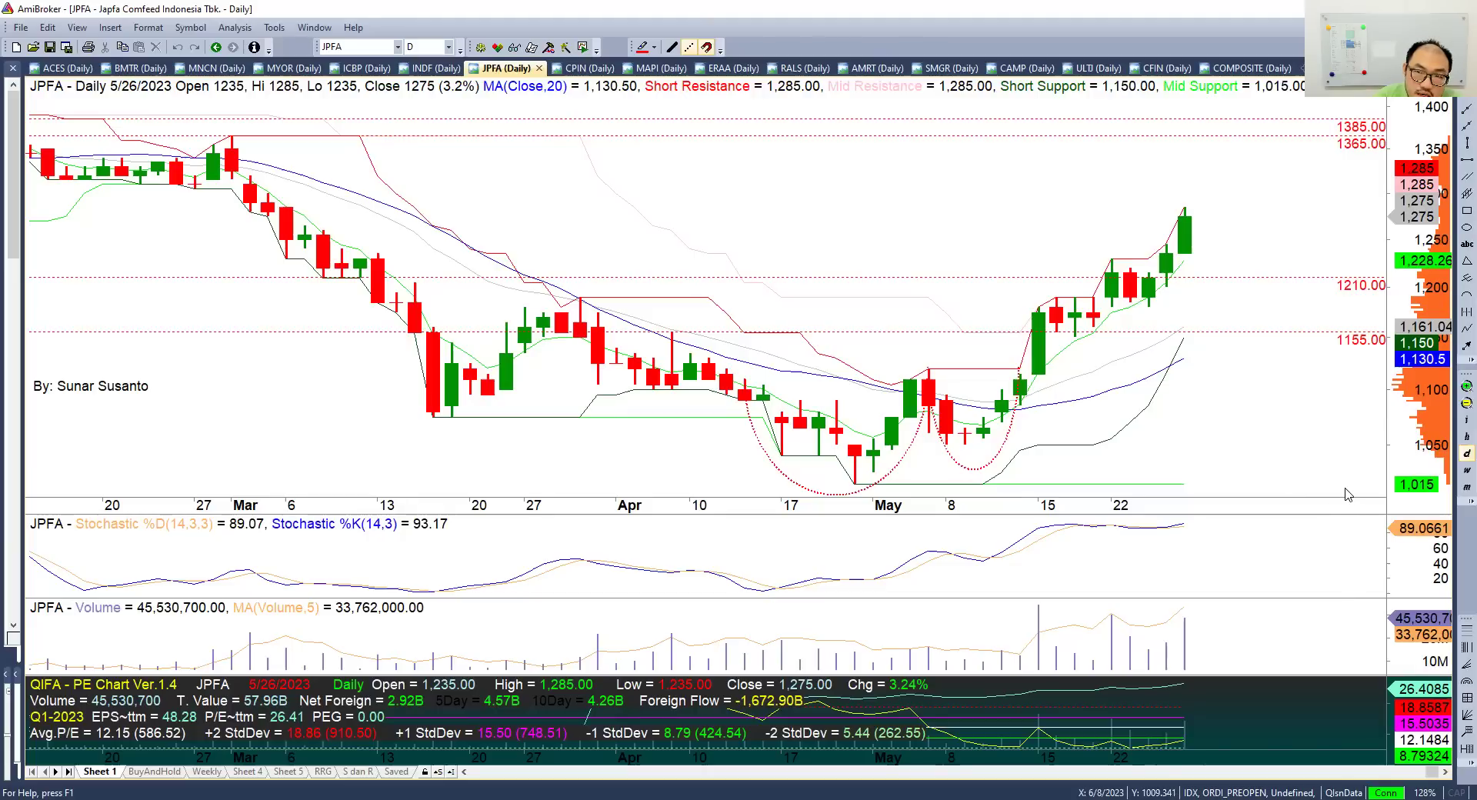
{"action": "mouse_move", "coordinate": [1346, 494]}
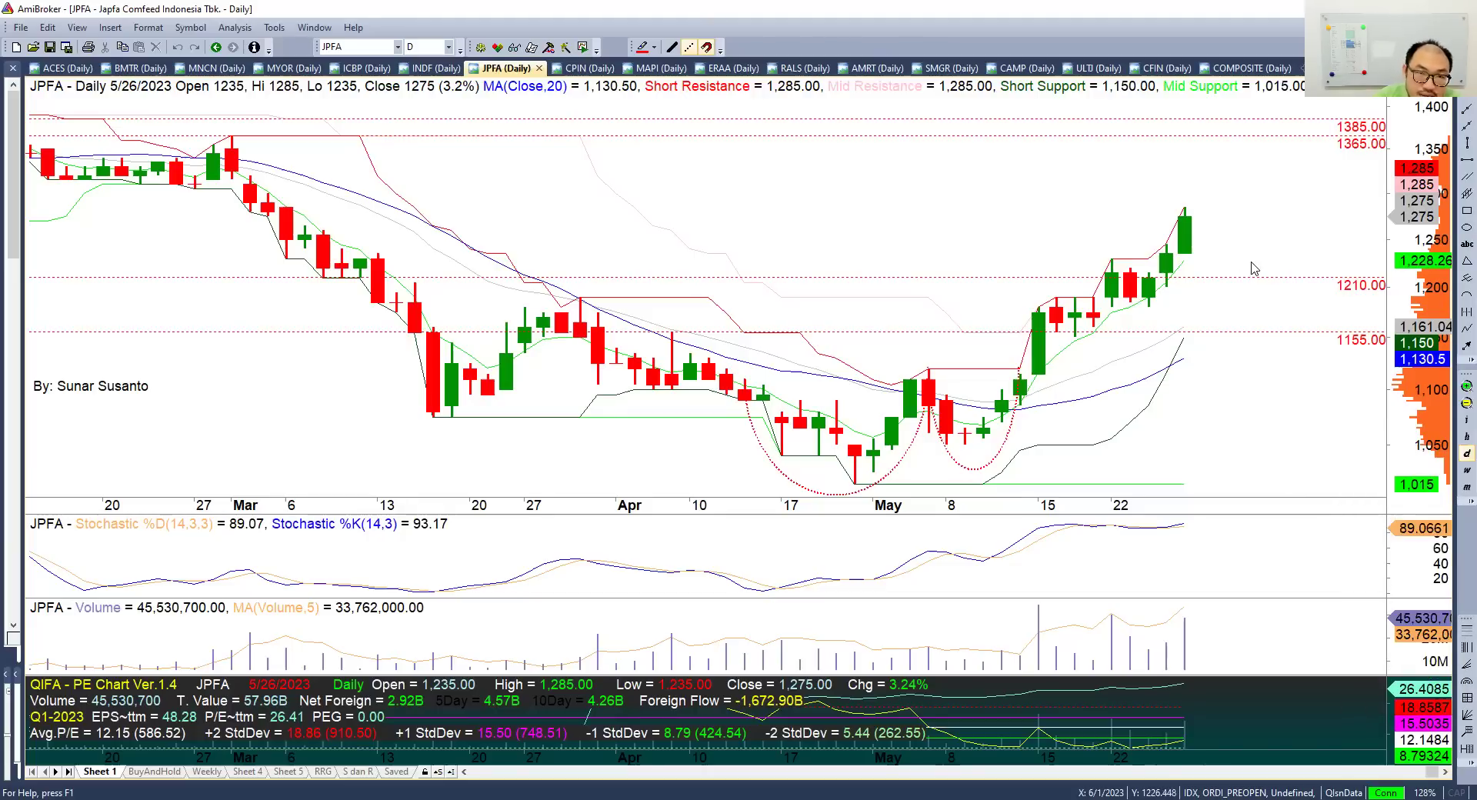
{"action": "mouse_move", "coordinate": [1241, 255]}
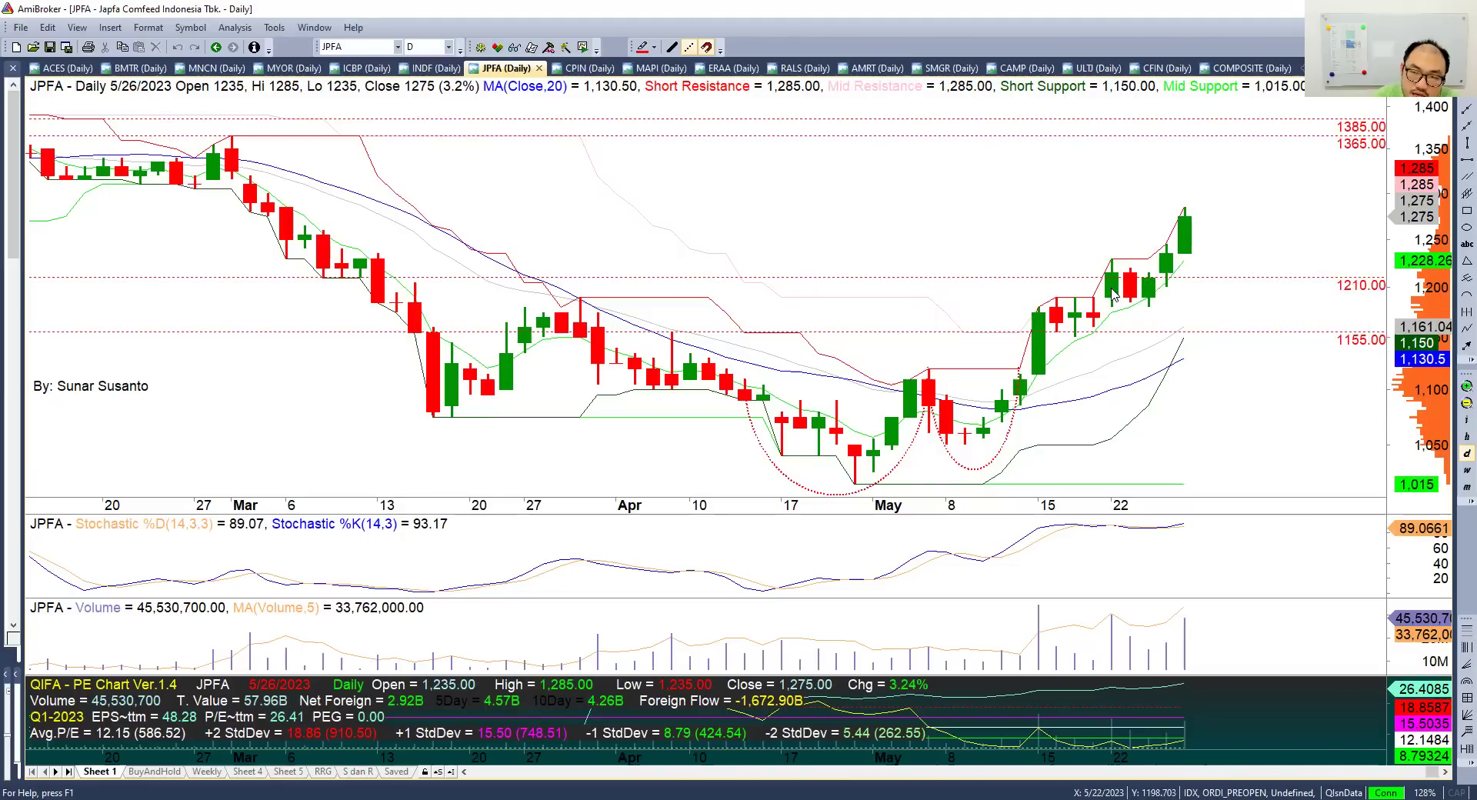
{"action": "mouse_move", "coordinate": [1113, 287]}
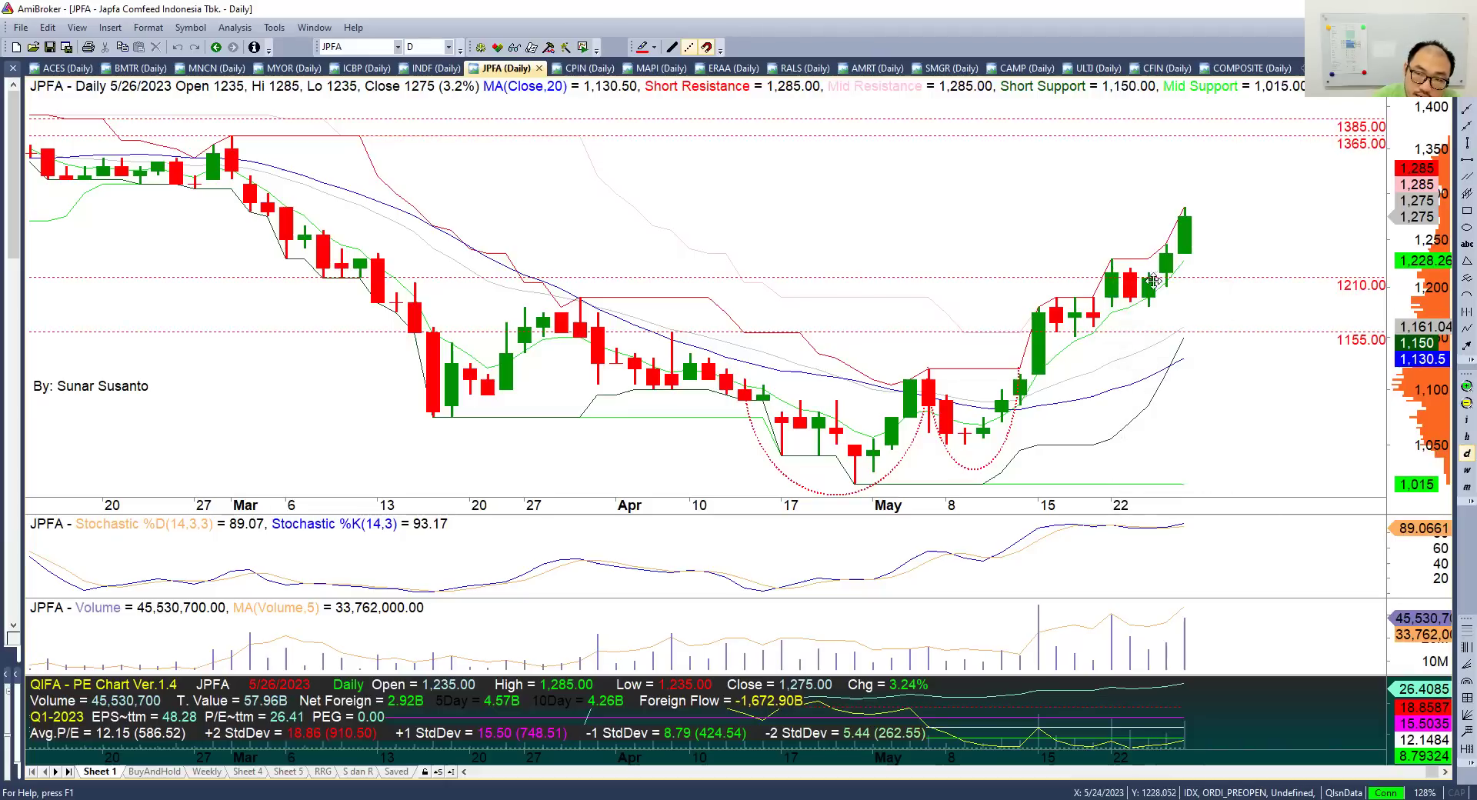
{"action": "mouse_move", "coordinate": [1176, 250]}
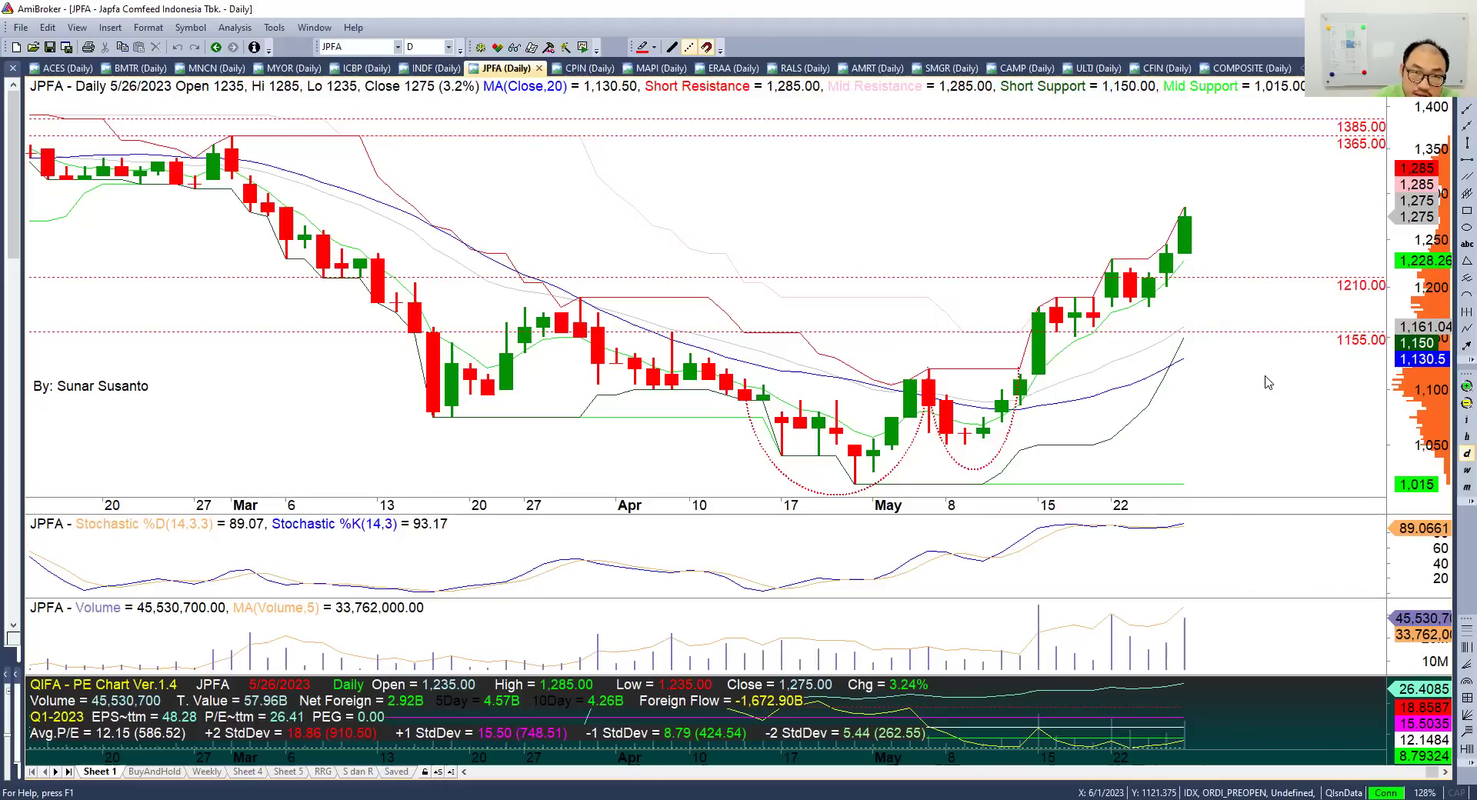
- Examine CPIN's daily chart, checking the candles from 5/22/2023 onward between the 4920 and 5175 lines
{"action": "key", "text": "ctrl+Tab"}
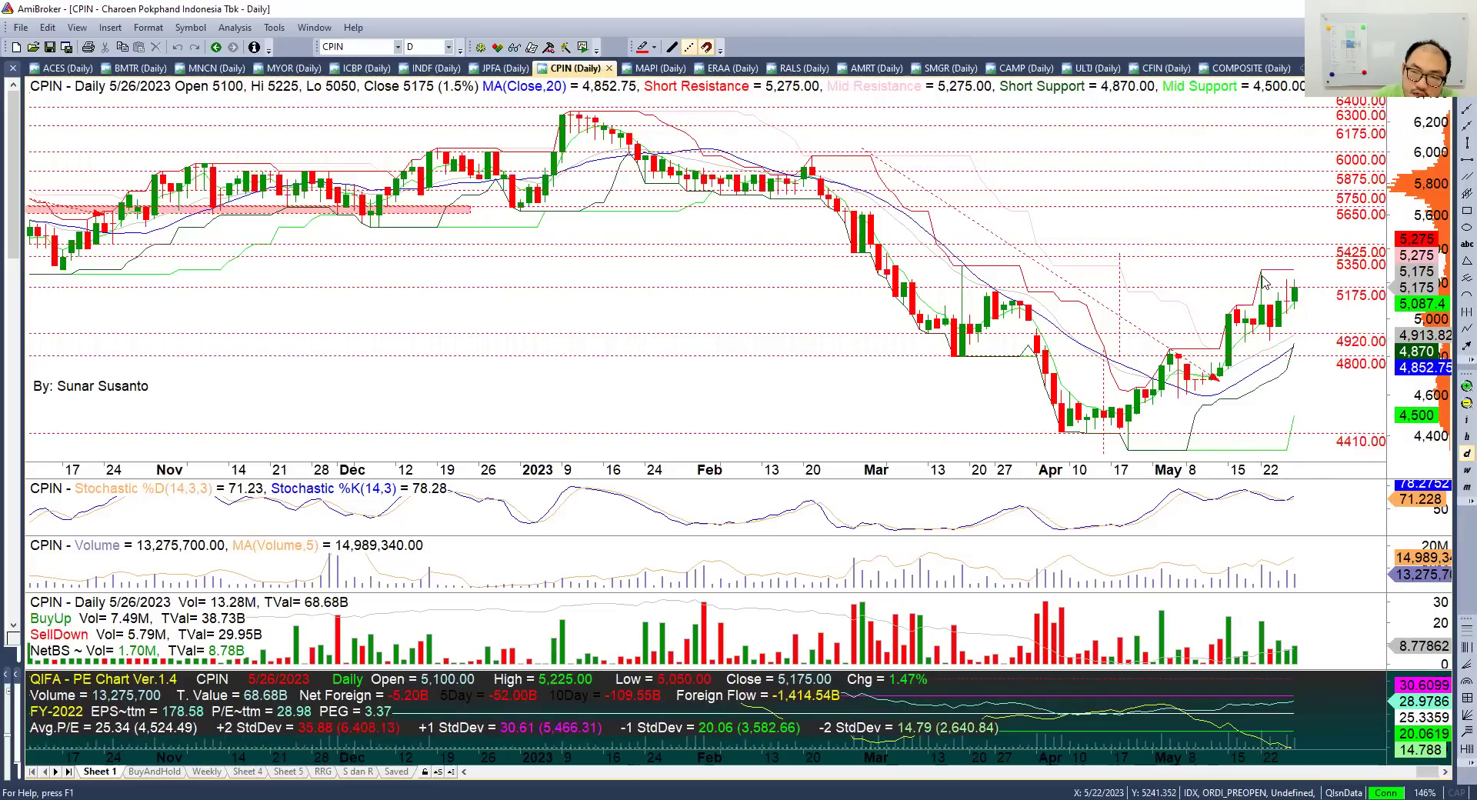
{"action": "mouse_move", "coordinate": [1263, 278]}
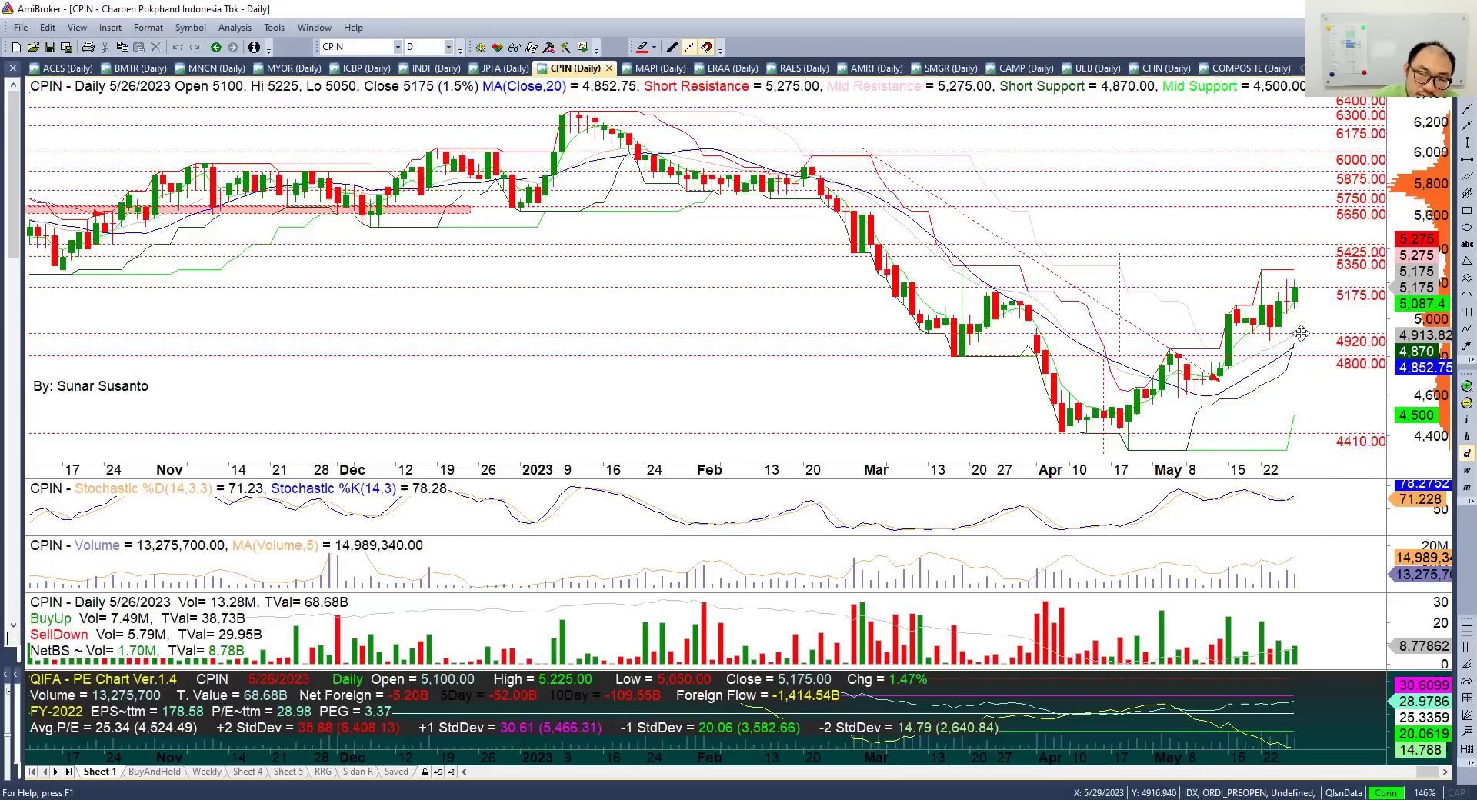
{"action": "mouse_move", "coordinate": [1316, 322]}
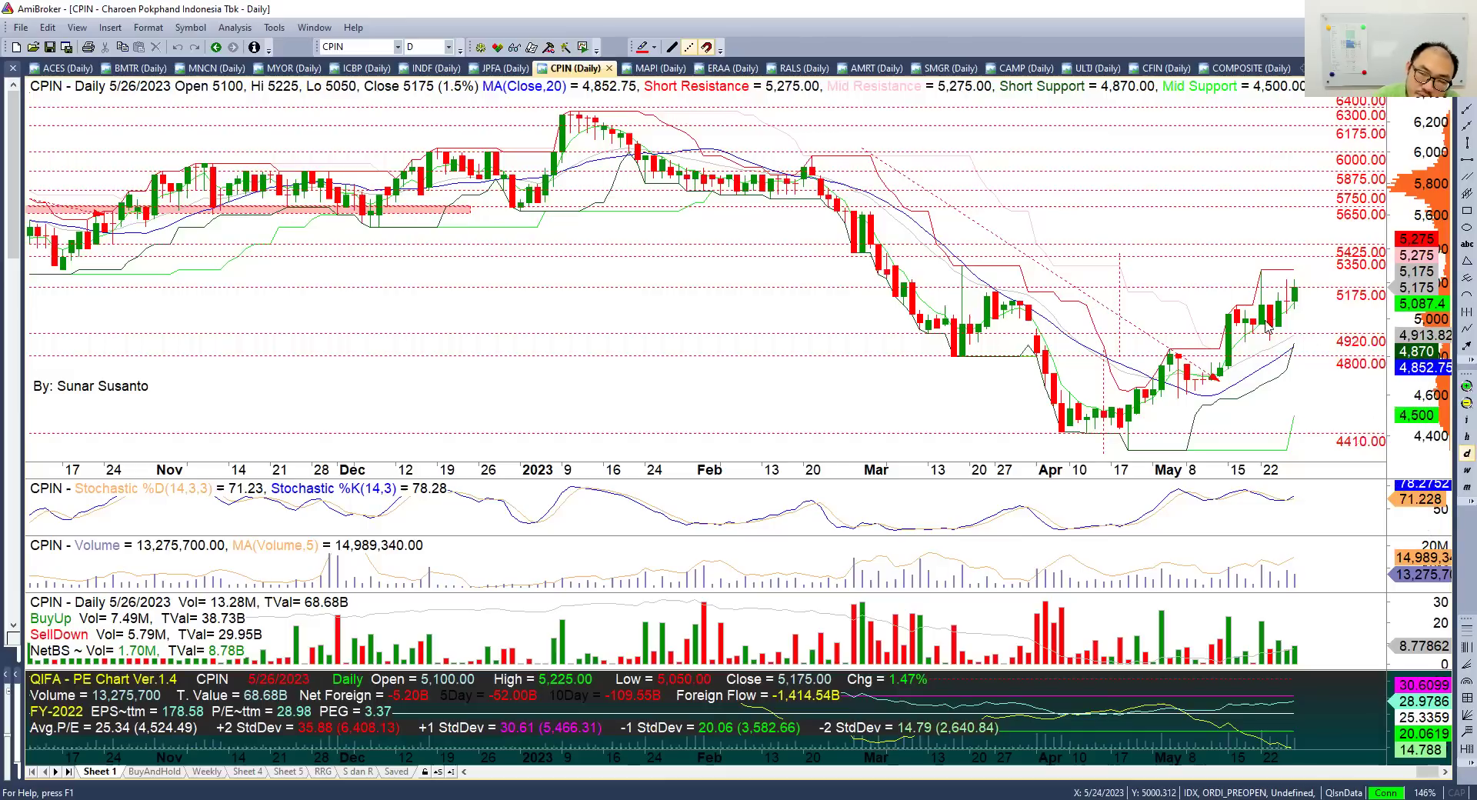
{"action": "mouse_move", "coordinate": [1247, 325]}
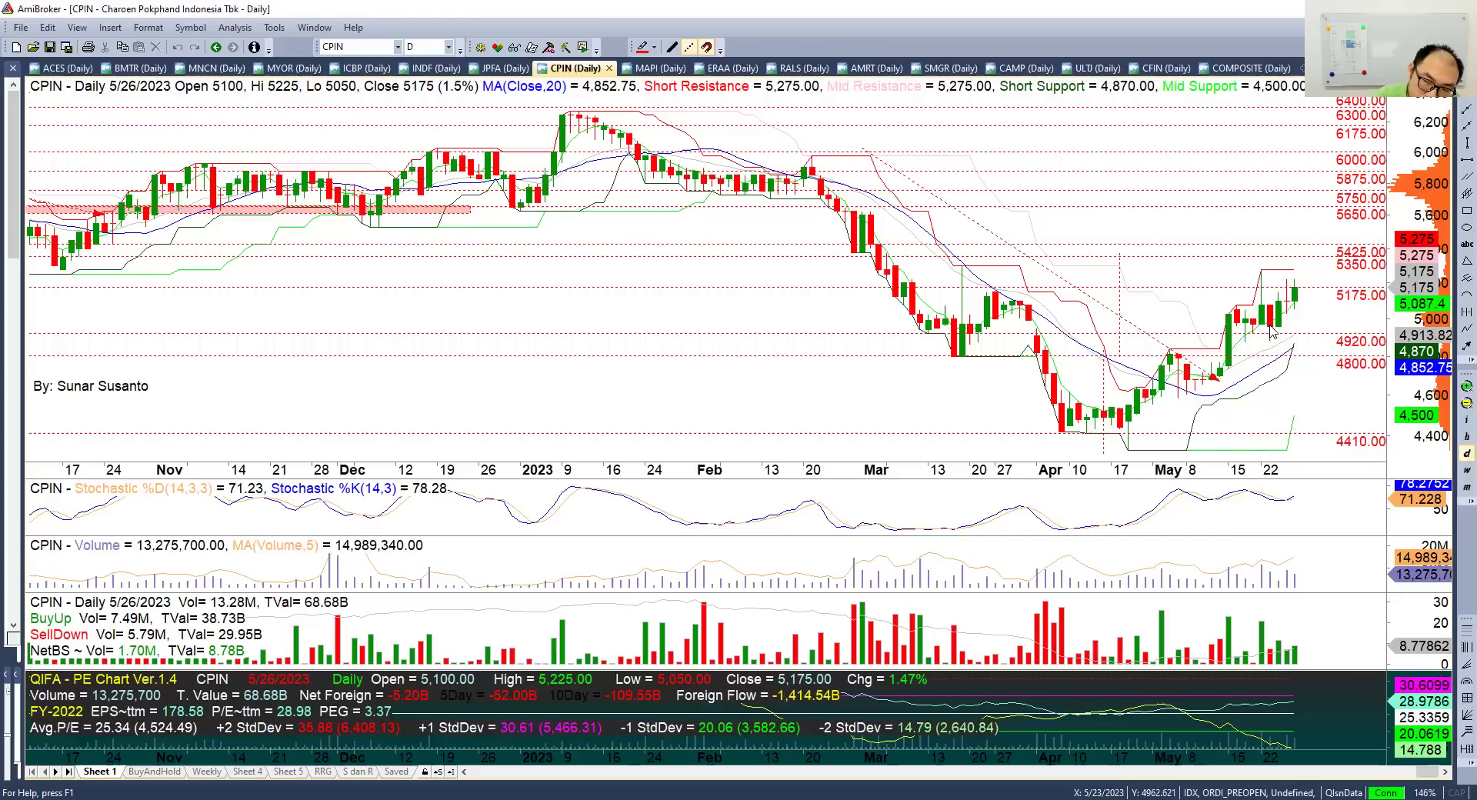
{"action": "mouse_move", "coordinate": [1272, 350]}
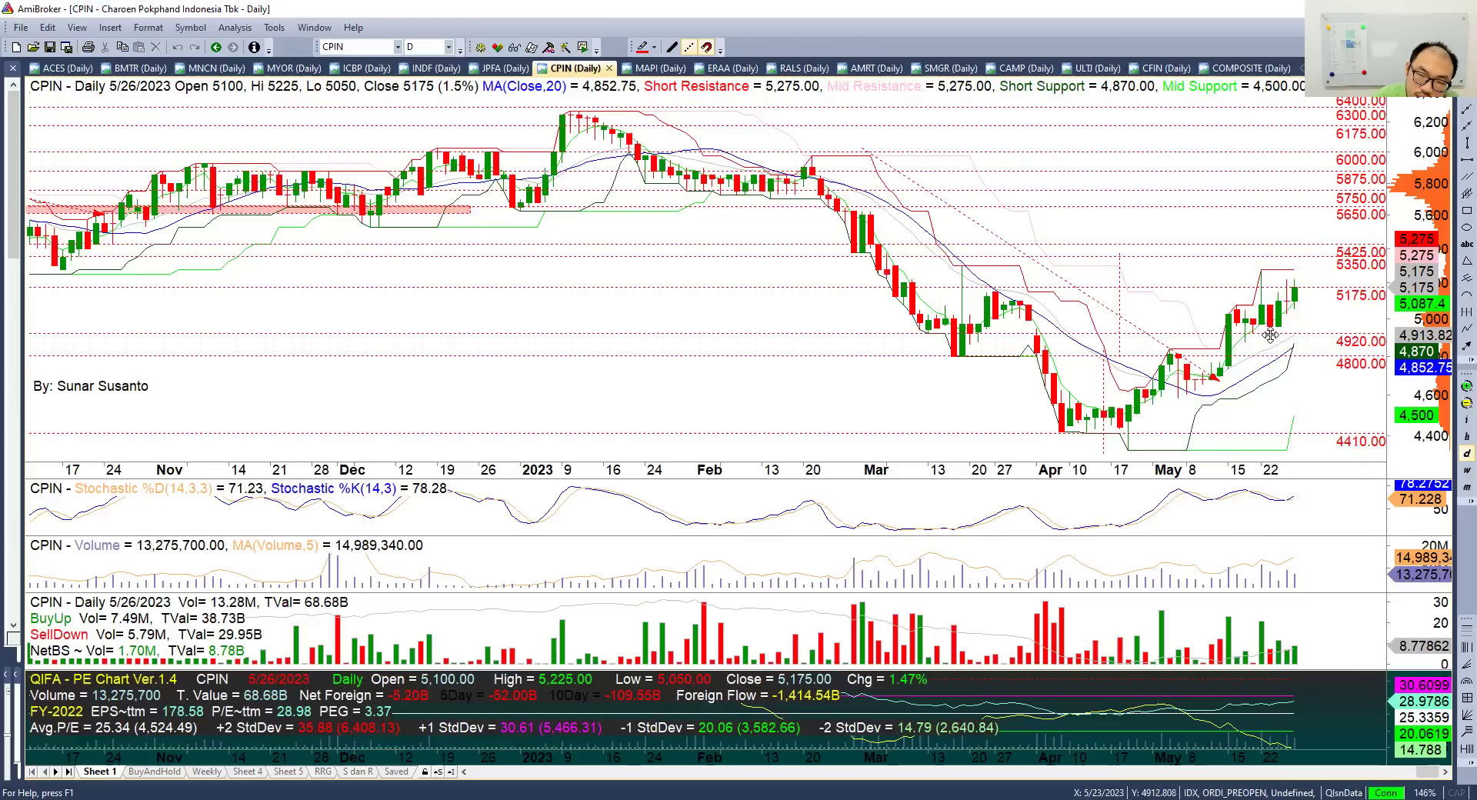
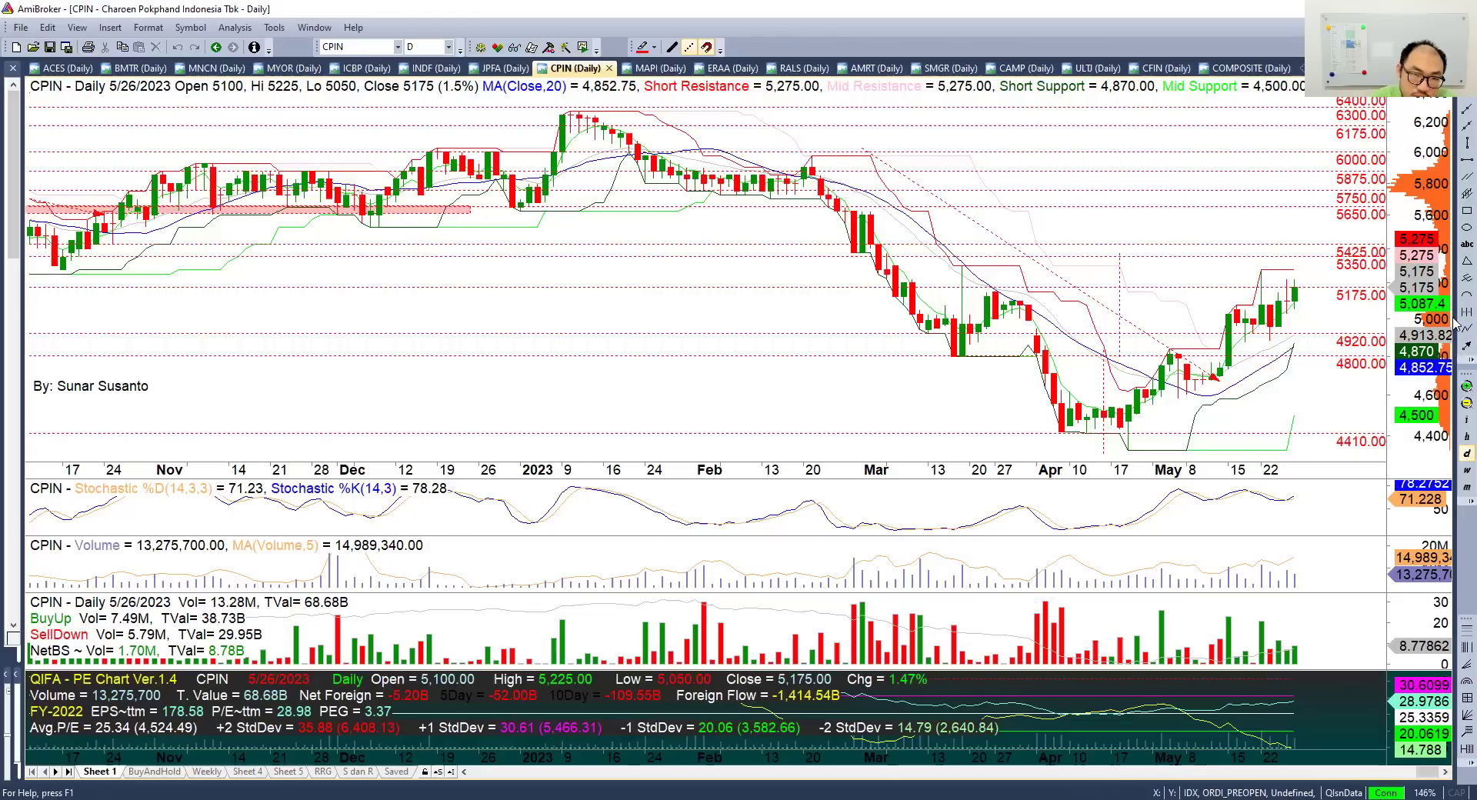
- Add a dotted horizontal resistance line to MAPI's daily chart above 1900 and set its Start Y value to 2200
{"action": "left_click", "coordinate": [648, 67]}
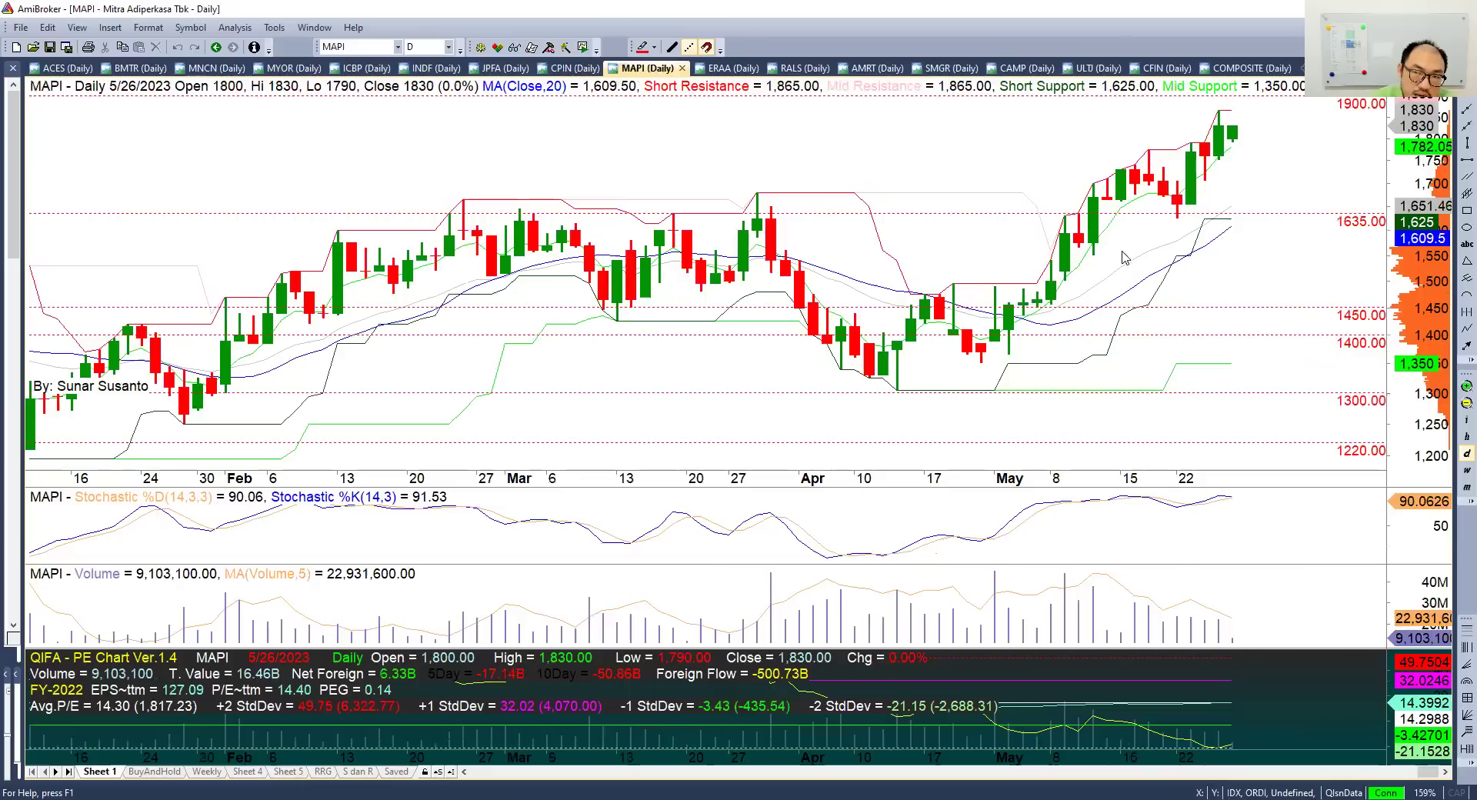
{"action": "left_click", "coordinate": [1466, 402]}
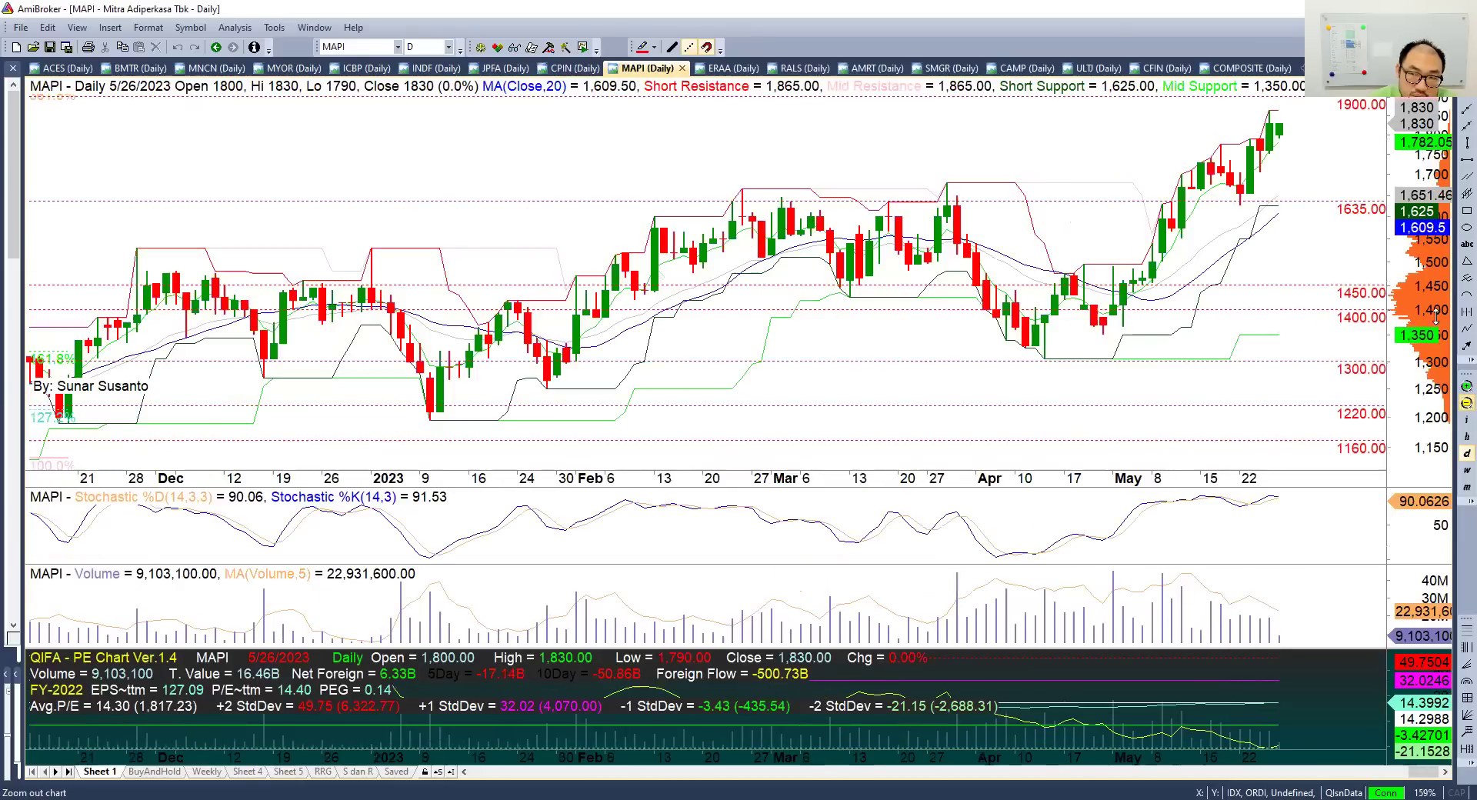
{"action": "scroll", "coordinate": [1436, 316], "scroll_direction": "down", "scroll_amount": 1}
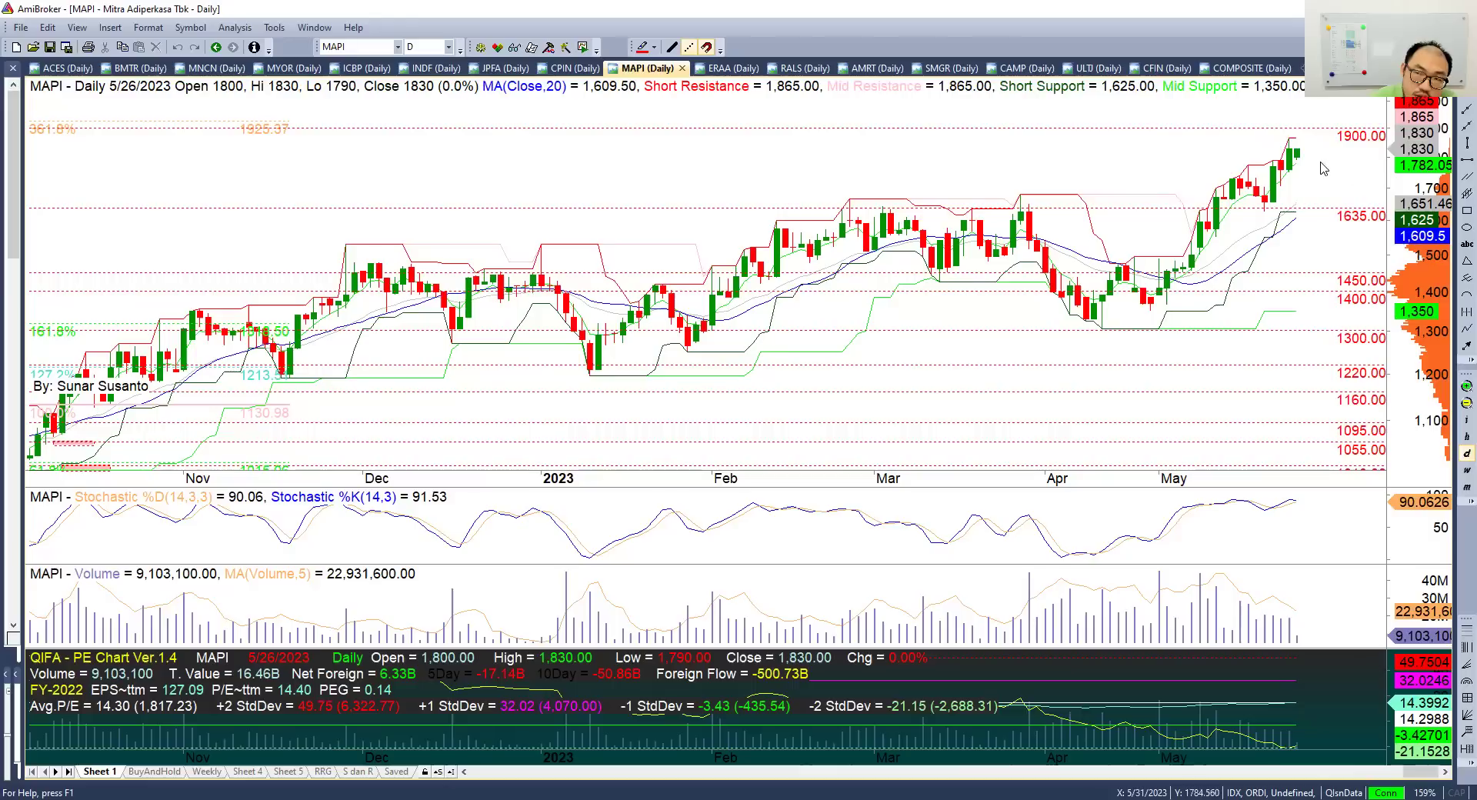
{"action": "left_click_drag", "start_coordinate": [1436, 115], "coordinate": [1436, 231]}
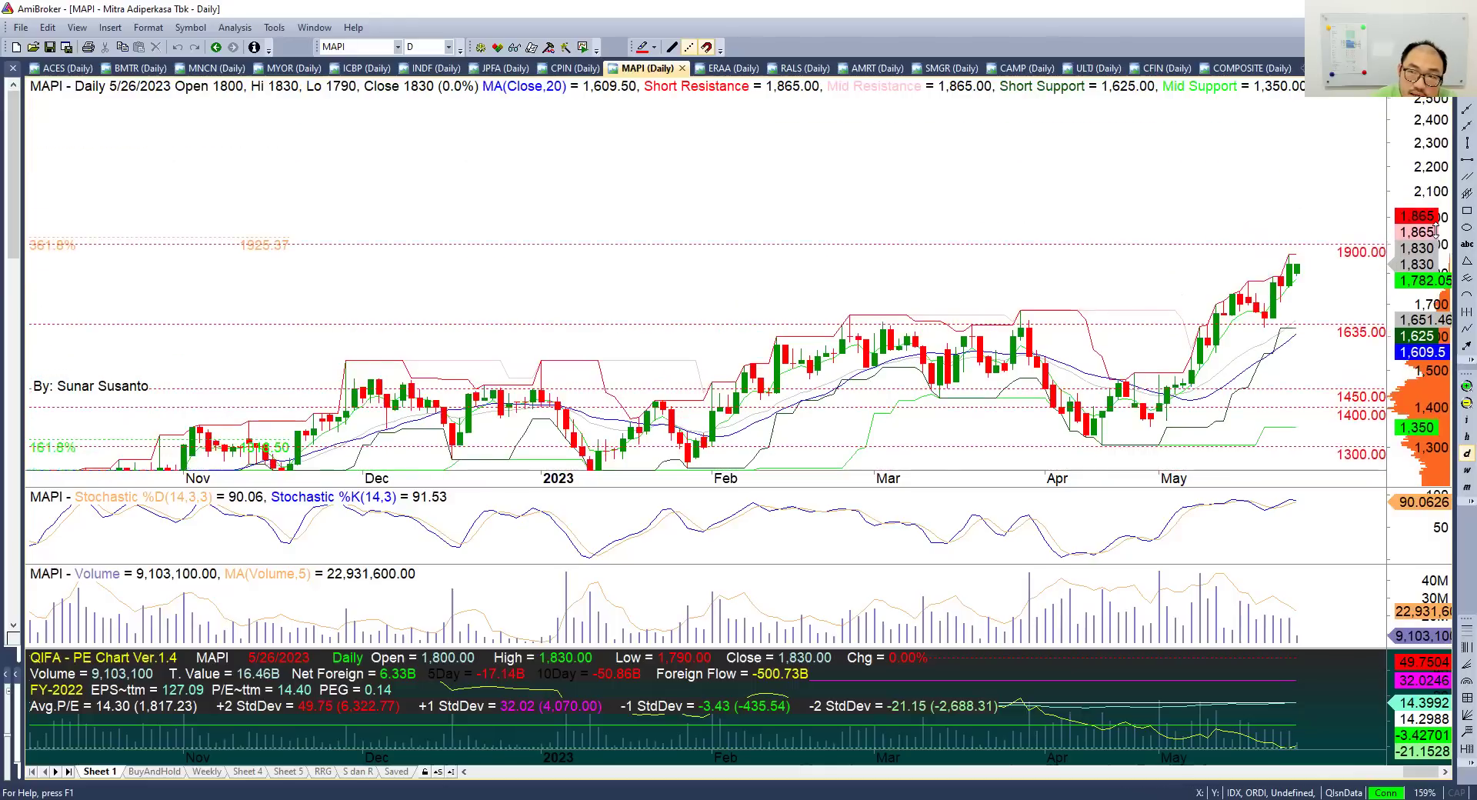
{"action": "left_click", "coordinate": [1467, 159]}
{"action": "left_click", "coordinate": [1384, 154]}
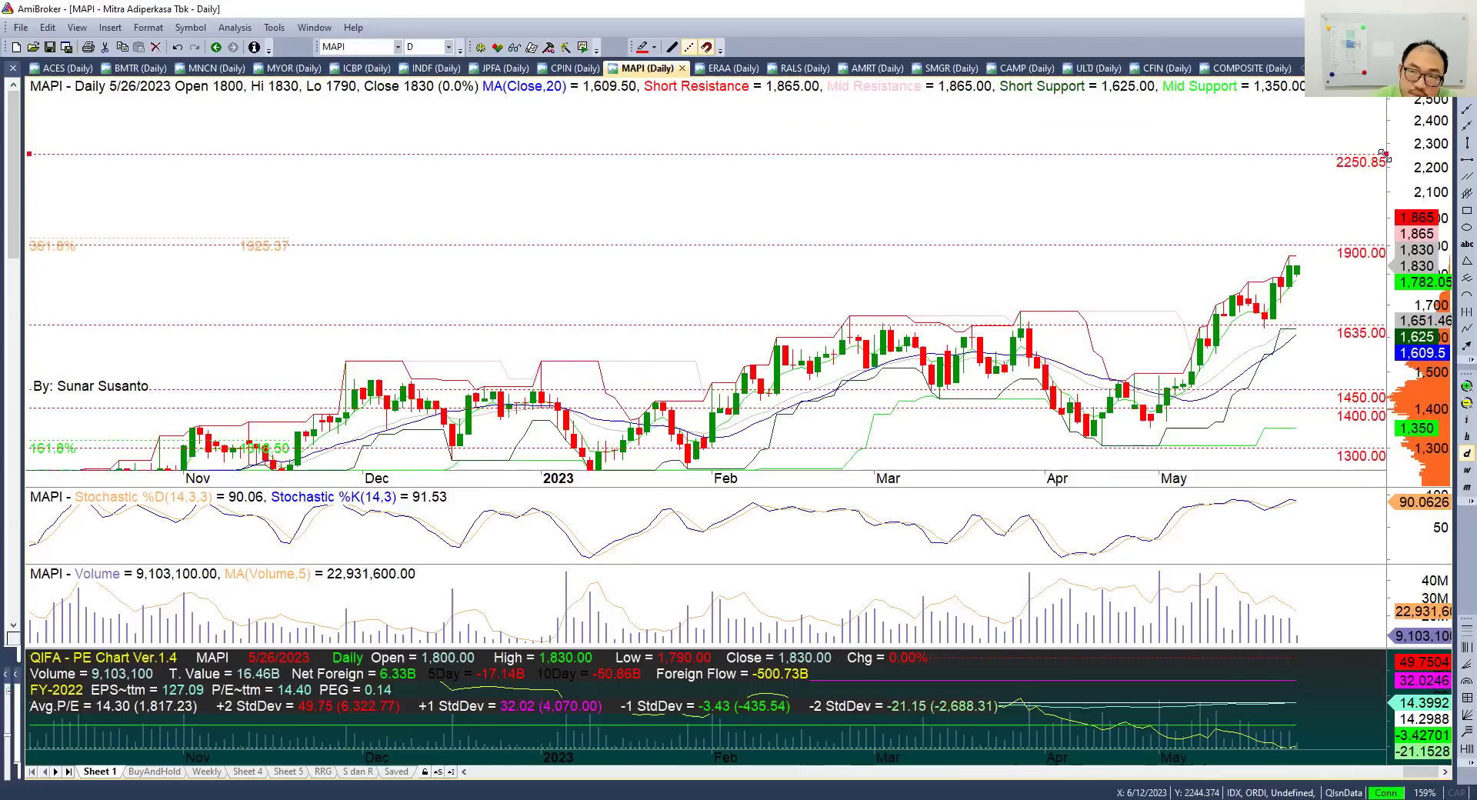
{"action": "double_click", "coordinate": [1382, 154]}
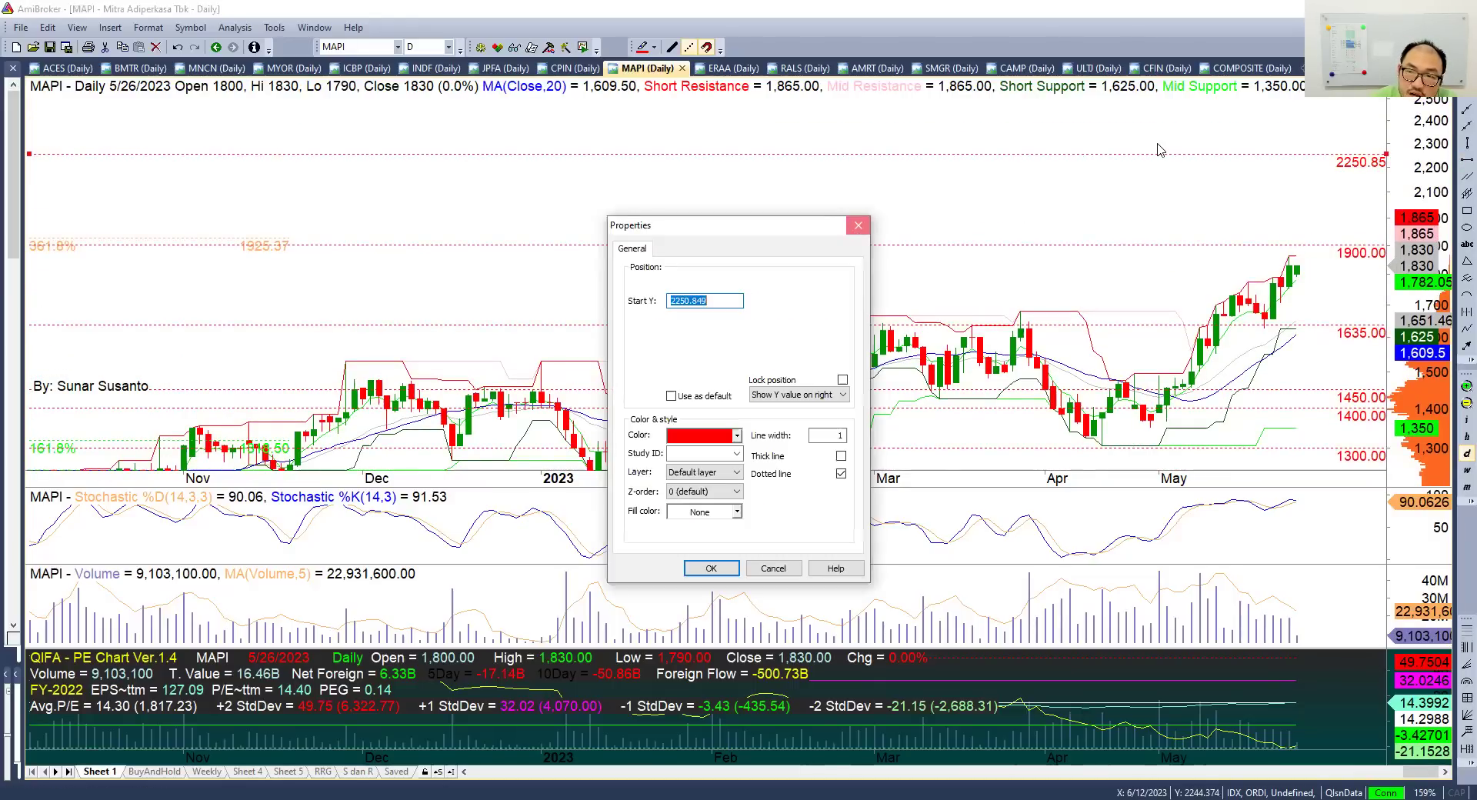
{"action": "type", "text": "2200"}
{"action": "key", "text": "Return"}
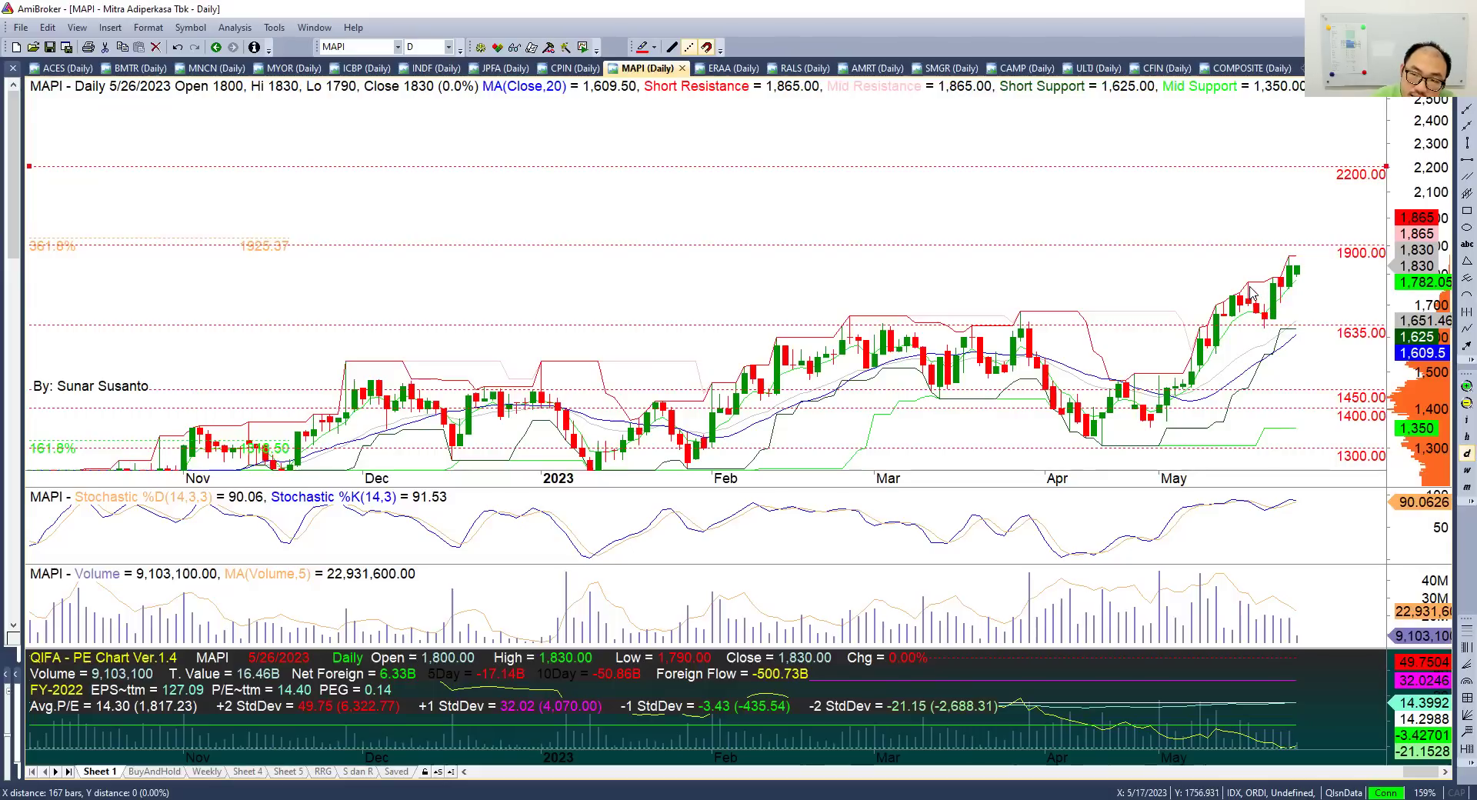
- Examine MAPI's latest May candles below the 1900 resistance line
{"action": "mouse_move", "coordinate": [1264, 320]}
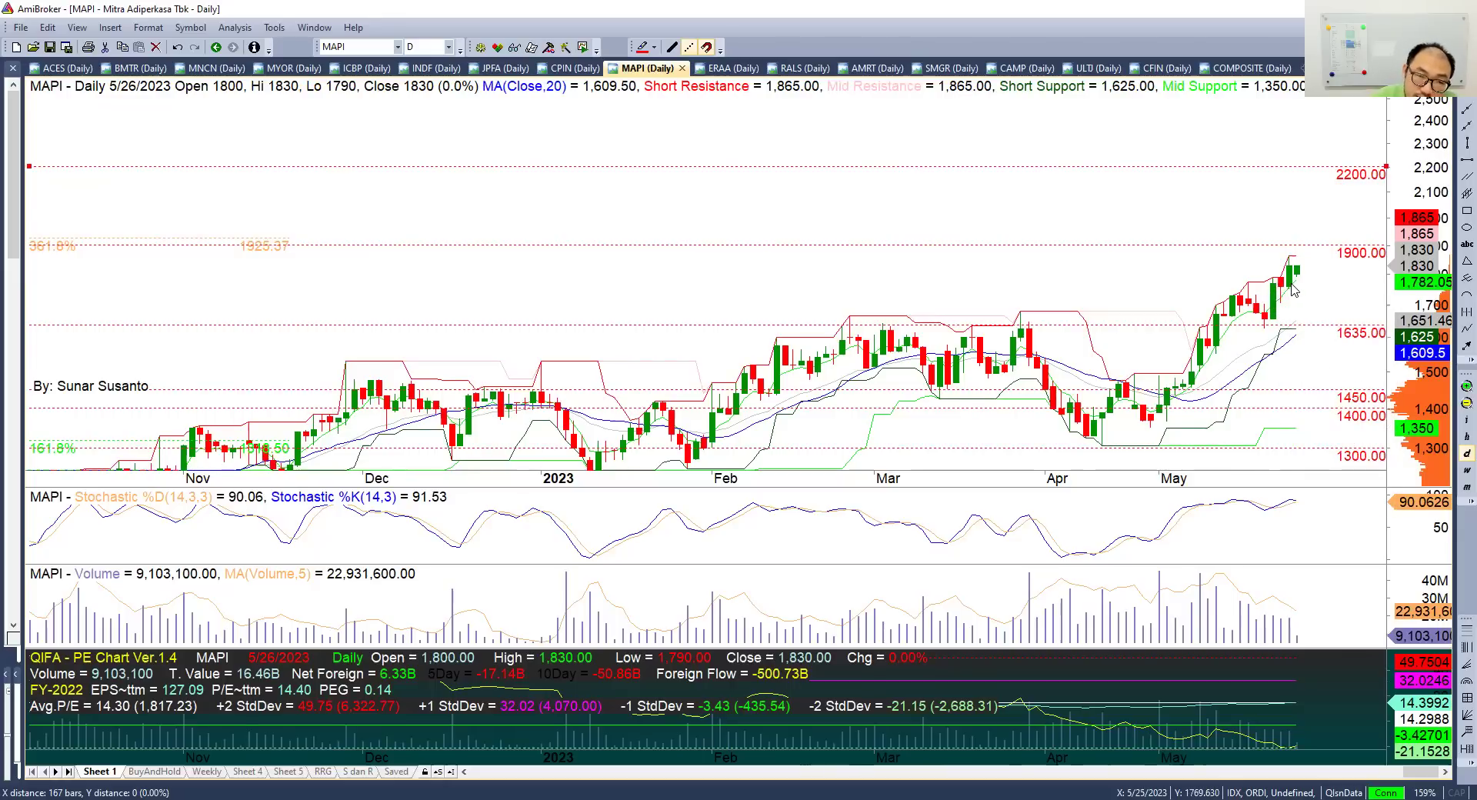
{"action": "mouse_move", "coordinate": [1302, 291]}
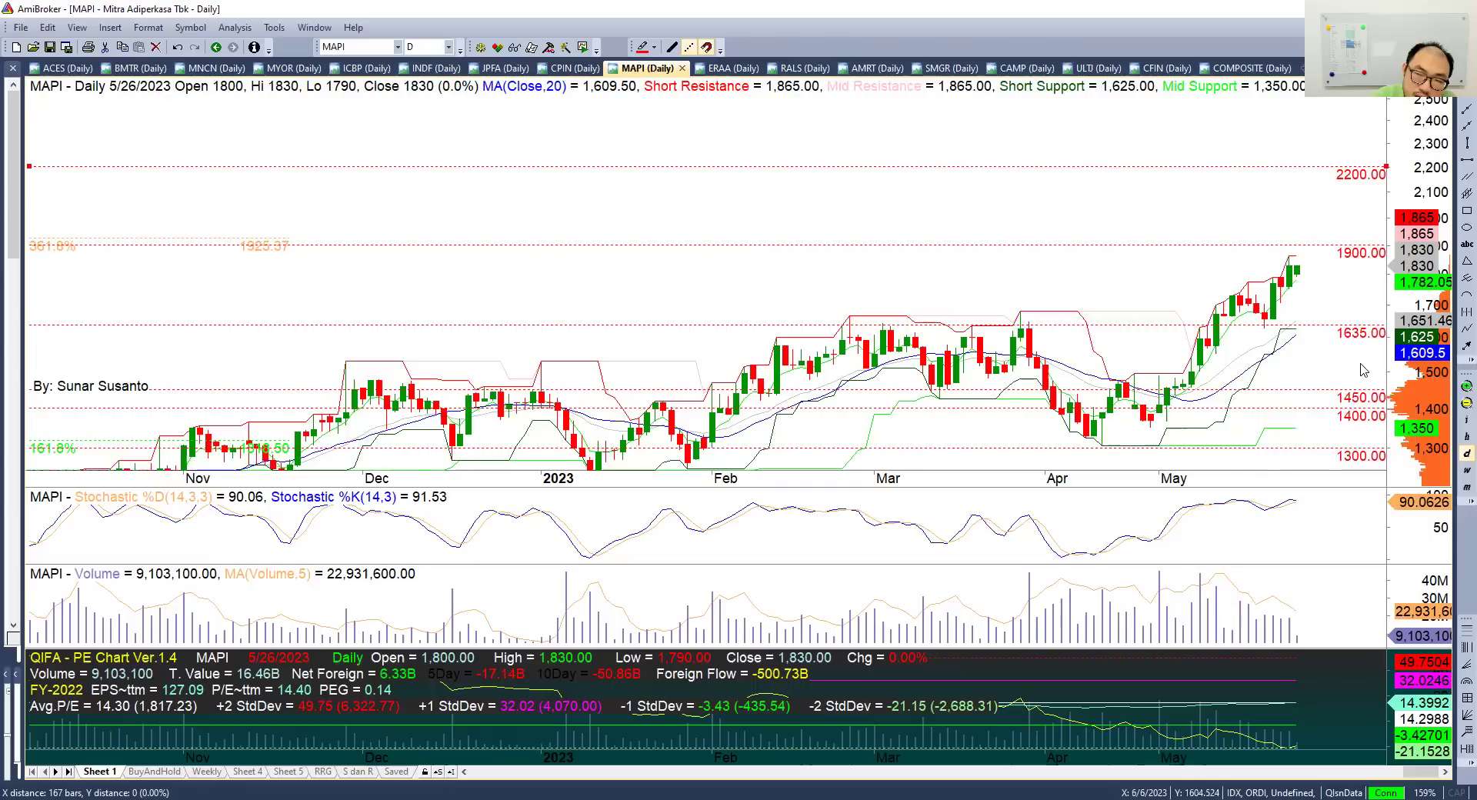
{"action": "mouse_move", "coordinate": [1302, 339]}
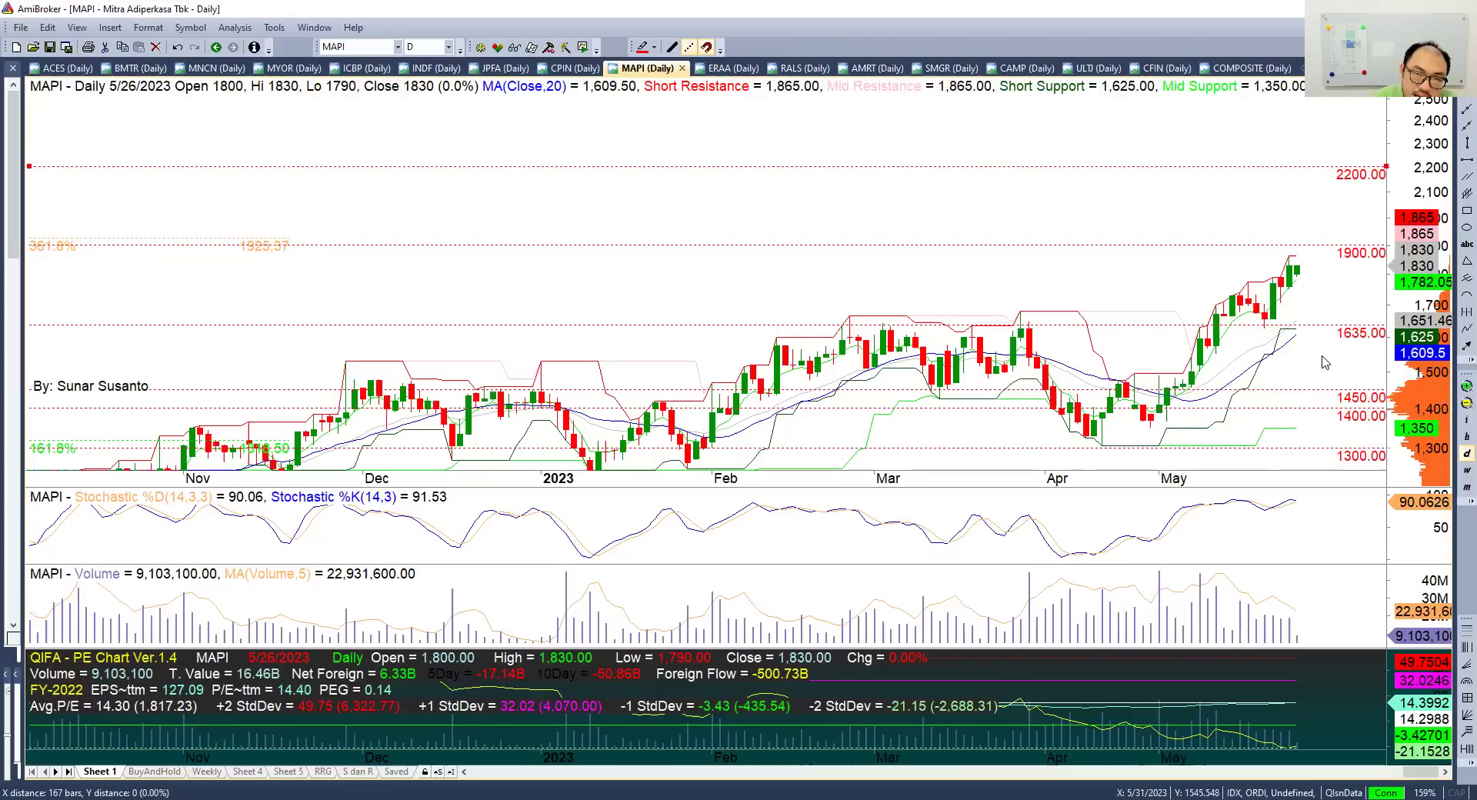
- Examine ERAA's daily chart more closely, checking the May candles against the shaded support zone around the 480 line
{"action": "left_click", "coordinate": [731, 69]}
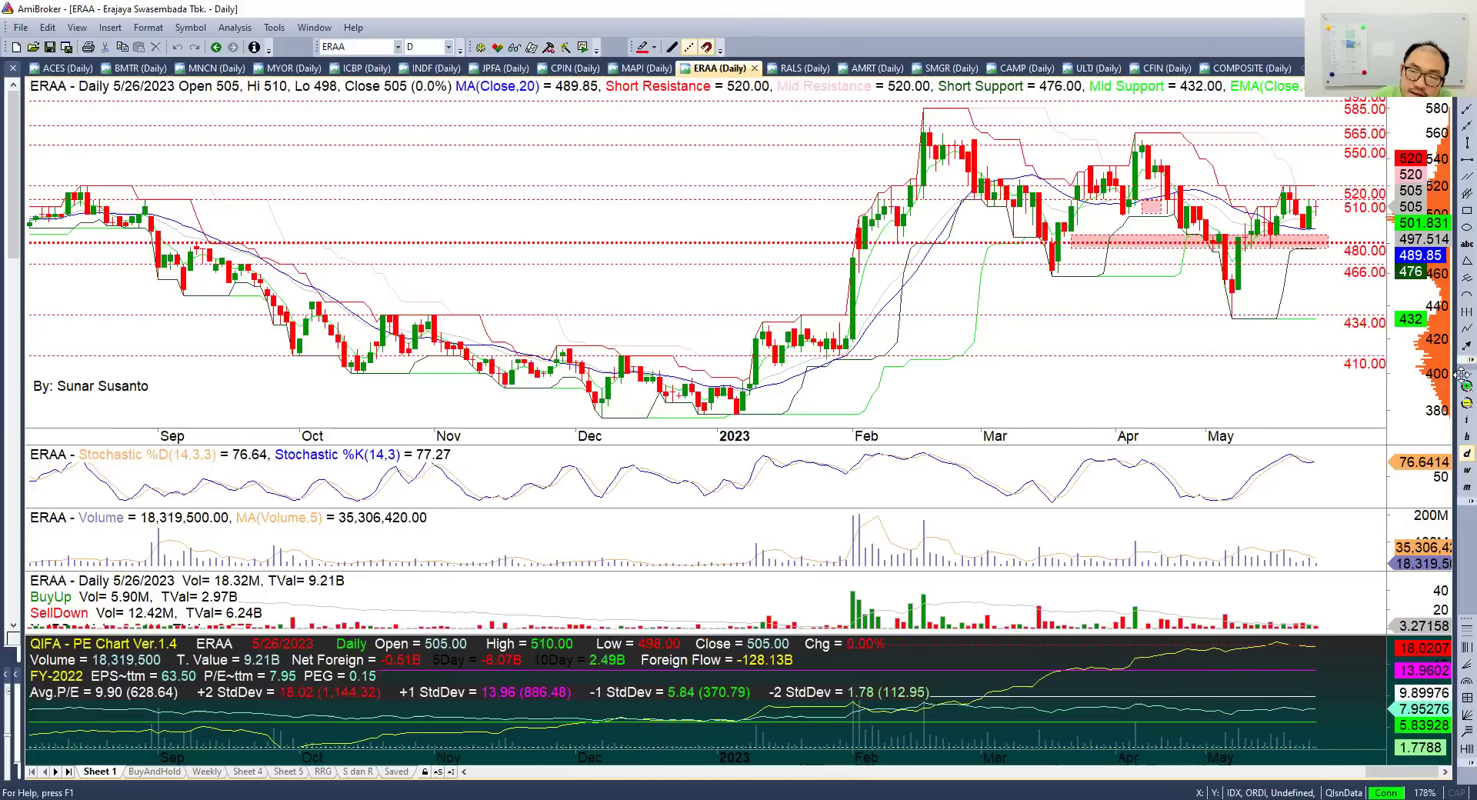
{"action": "left_click", "coordinate": [1465, 385]}
{"action": "left_click", "coordinate": [1456, 400]}
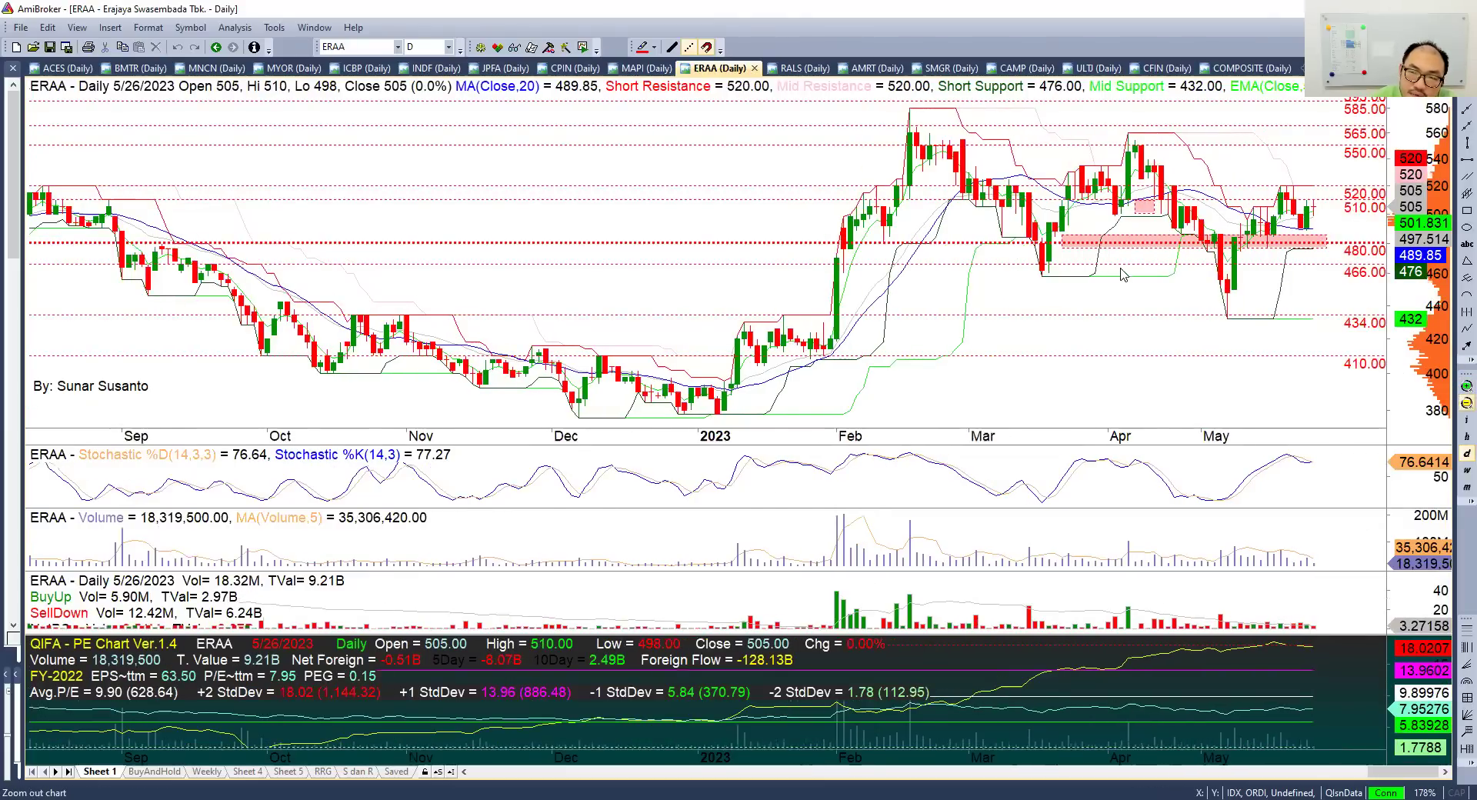
{"action": "left_click", "coordinate": [1466, 385]}
{"action": "left_click", "coordinate": [1466, 386]}
{"action": "left_click", "coordinate": [1466, 386]}
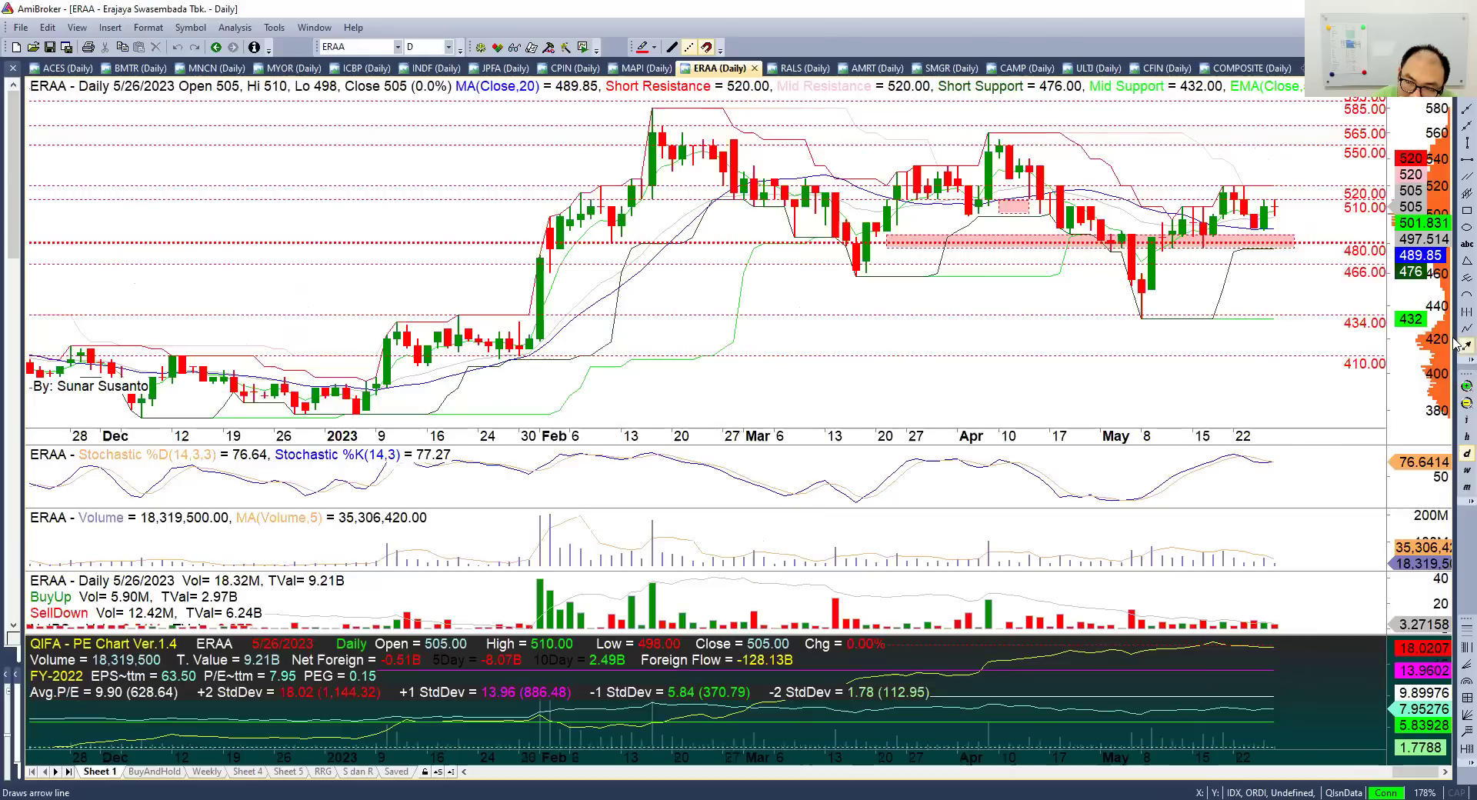
{"action": "left_click", "coordinate": [1457, 345]}
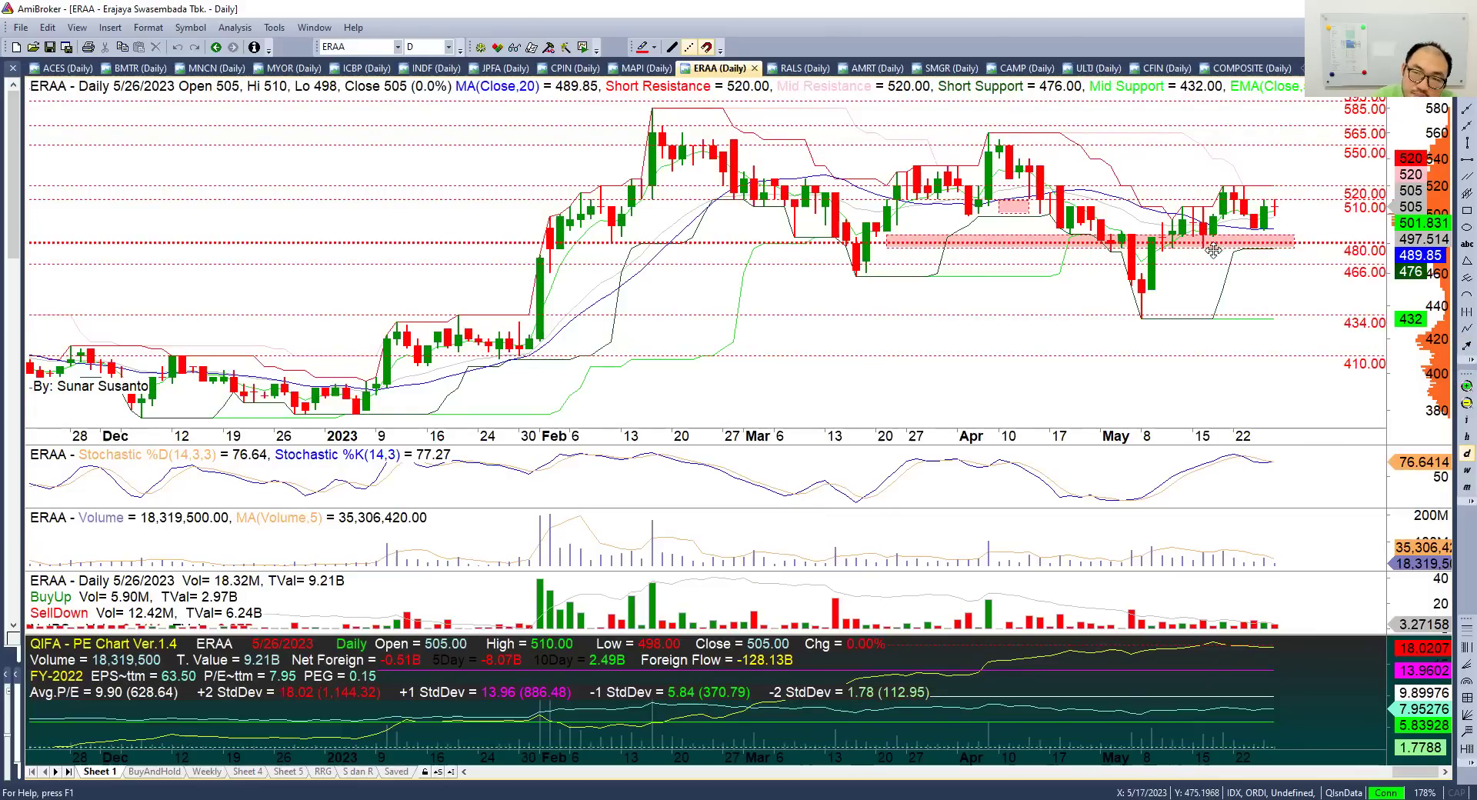
{"action": "mouse_move", "coordinate": [1205, 264]}
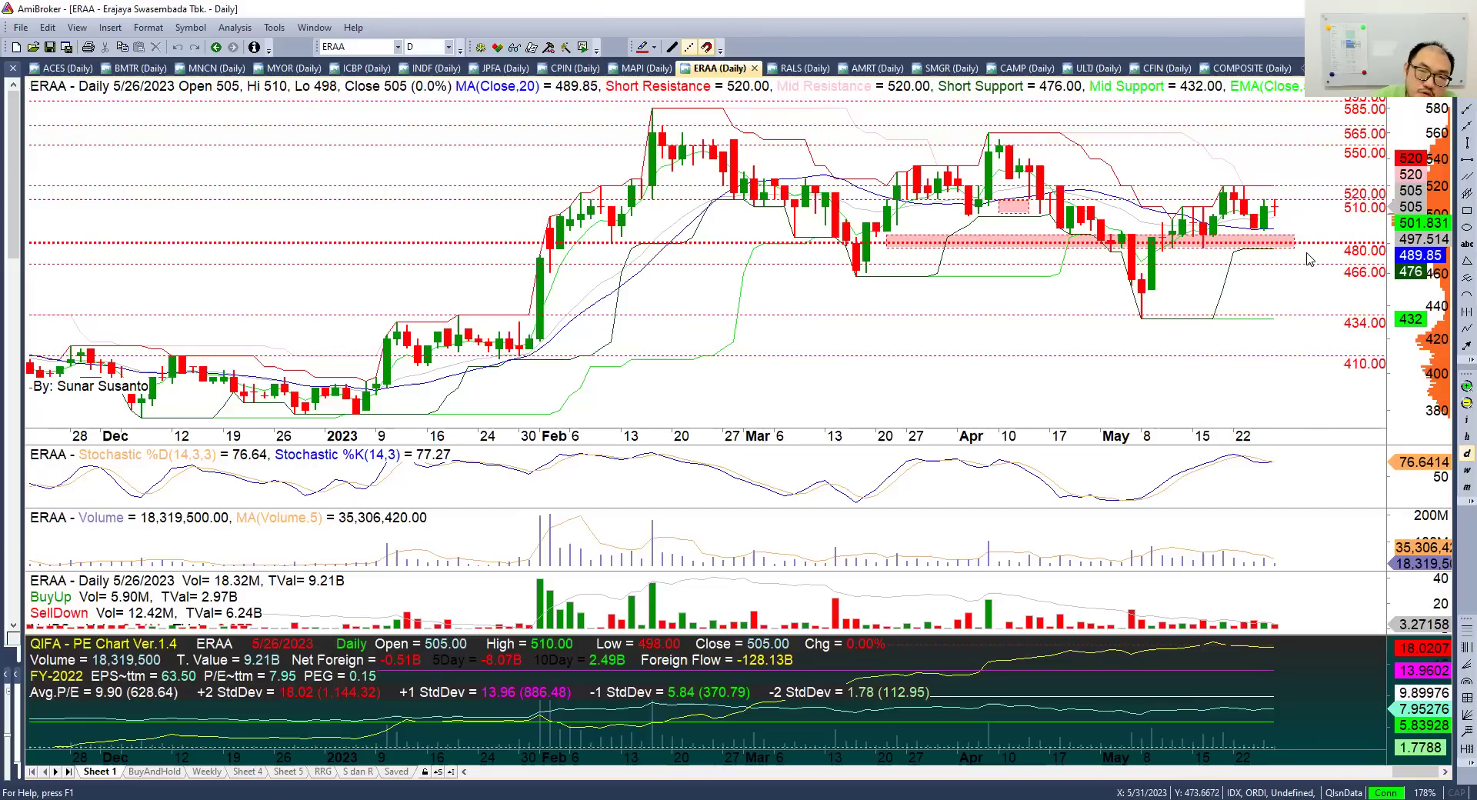
- Examine ERAA's latest daily candles against the shaded support zone near 480 and the resistance lines up to 640
{"action": "mouse_move", "coordinate": [1301, 259]}
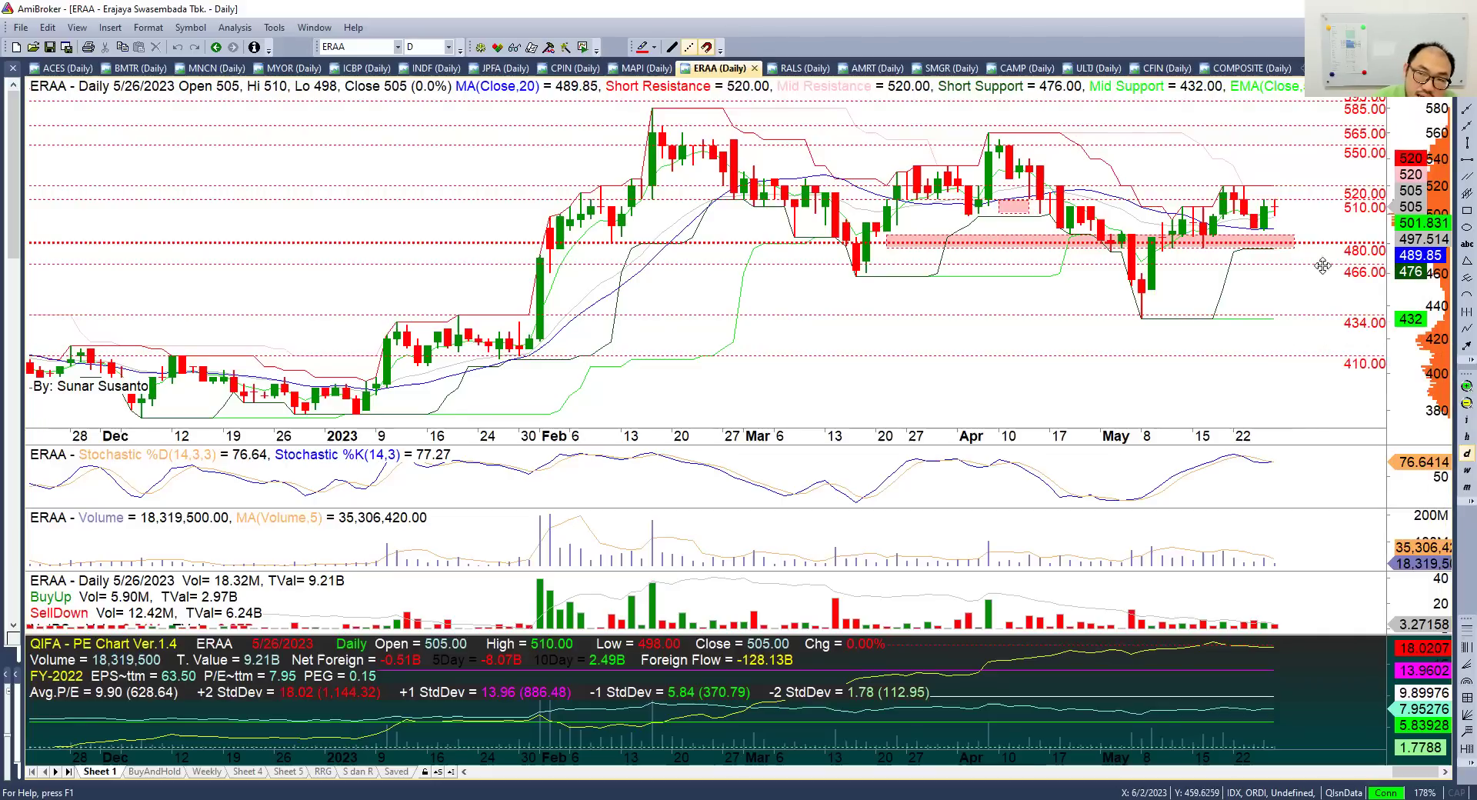
{"action": "mouse_move", "coordinate": [1303, 287]}
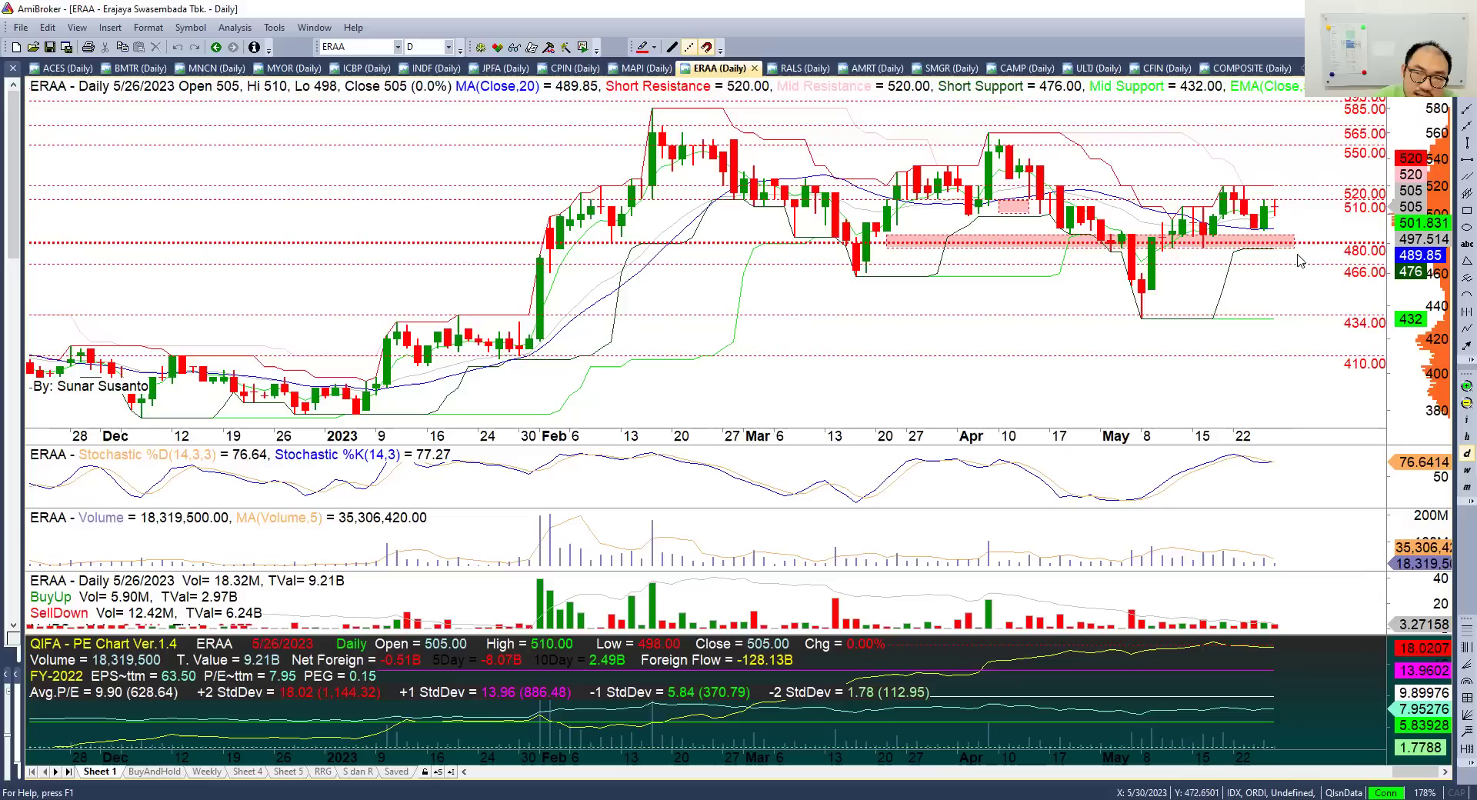
{"action": "mouse_move", "coordinate": [1247, 204]}
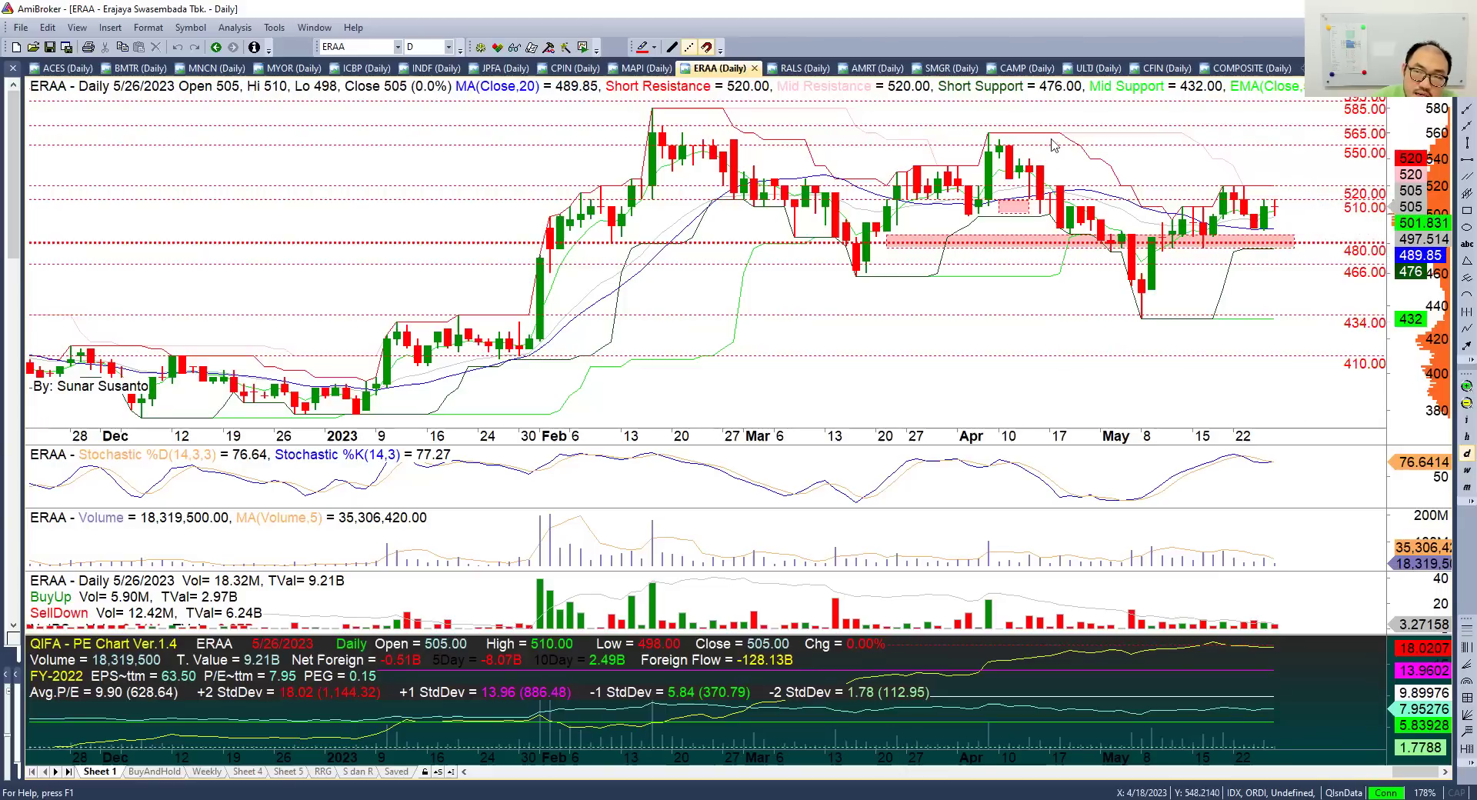
{"action": "left_click_drag", "start_coordinate": [1448, 198], "coordinate": [1437, 249]}
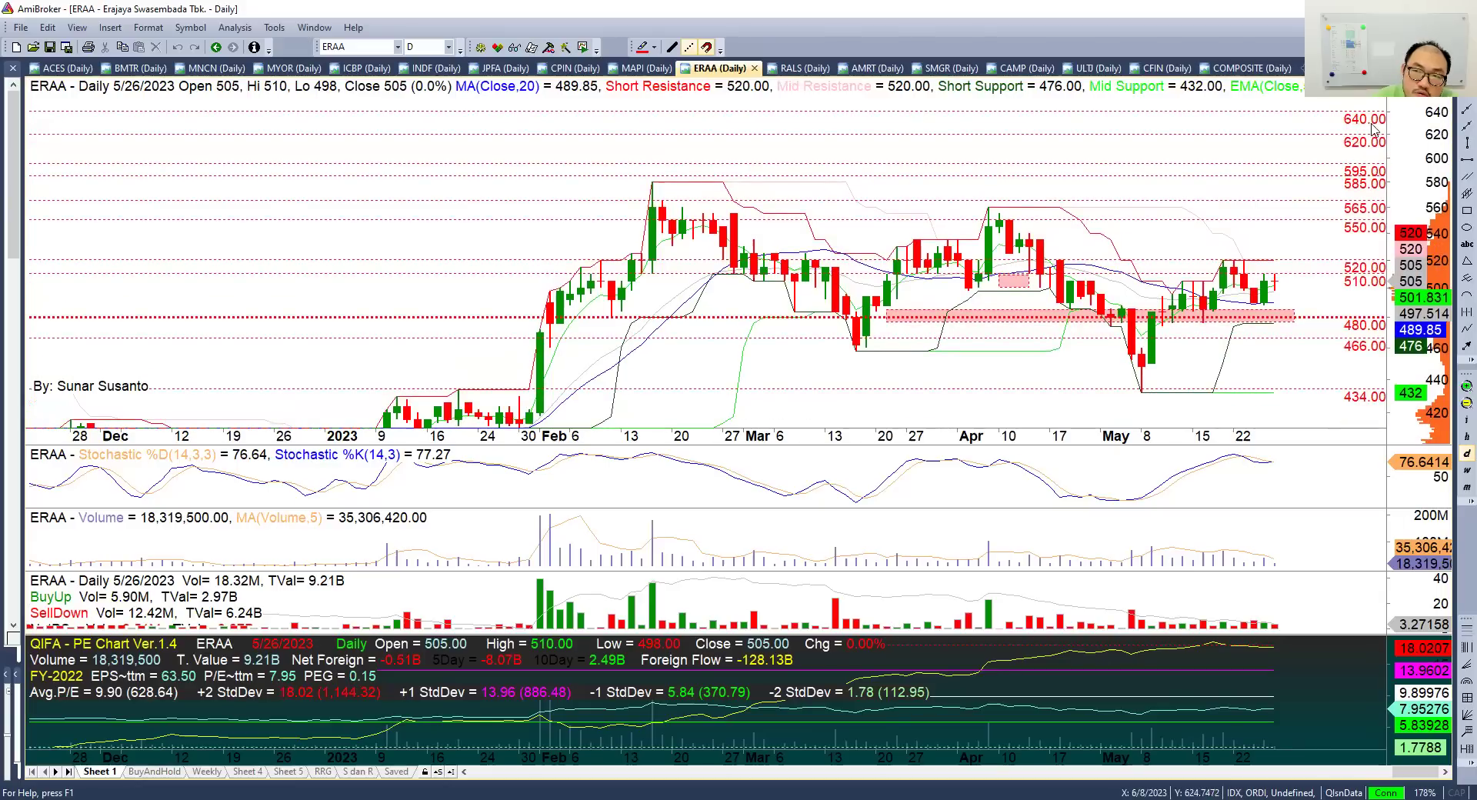
{"action": "scroll", "coordinate": [1362, 165], "scroll_direction": "up", "scroll_amount": 3}
{"action": "left_click_drag", "start_coordinate": [1428, 196], "coordinate": [1420, 123]}
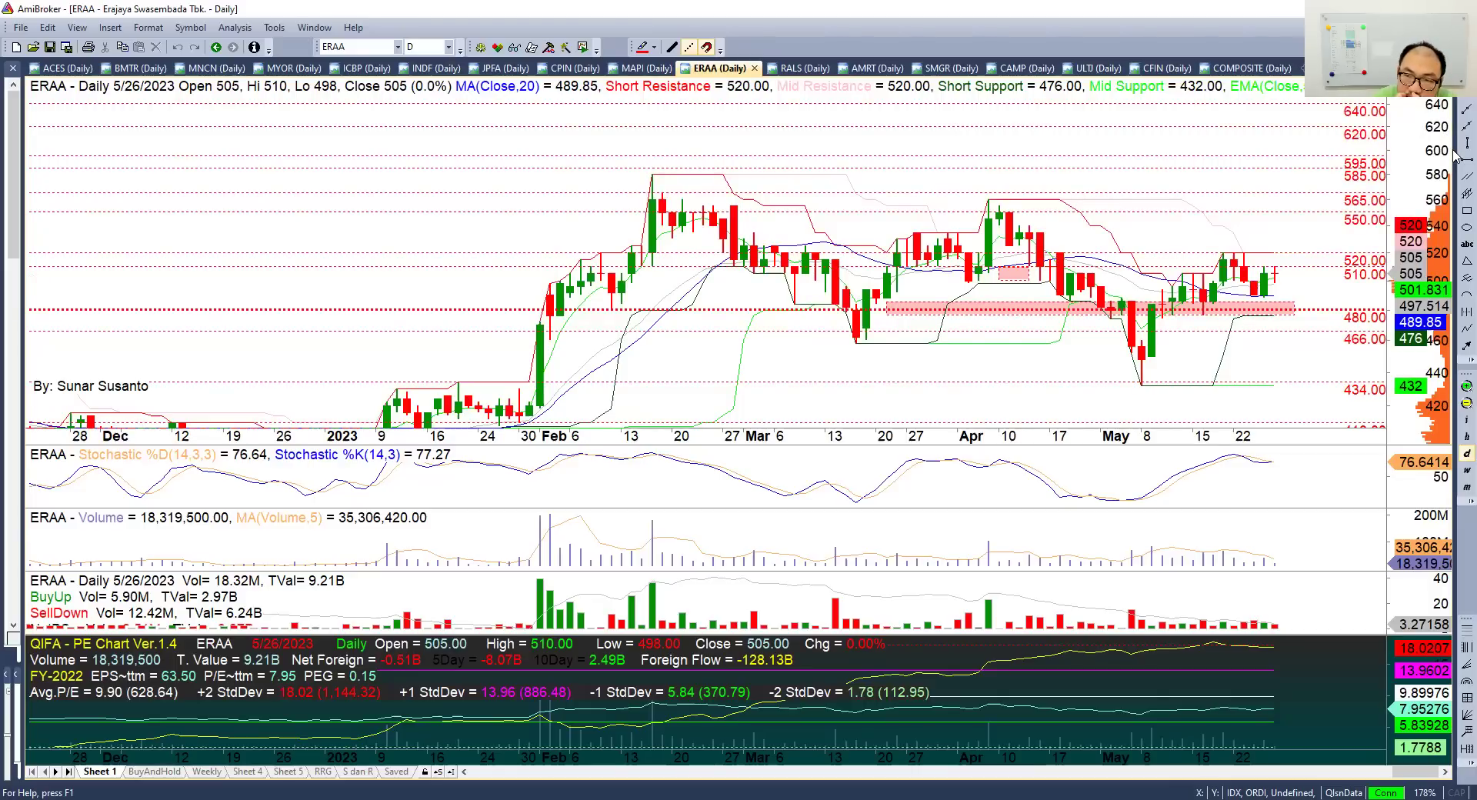
- Open RALS's daily chart and inspect the candles around the 720 peak, selecting the 1/30/2023 bar
{"action": "left_click", "coordinate": [787, 69]}
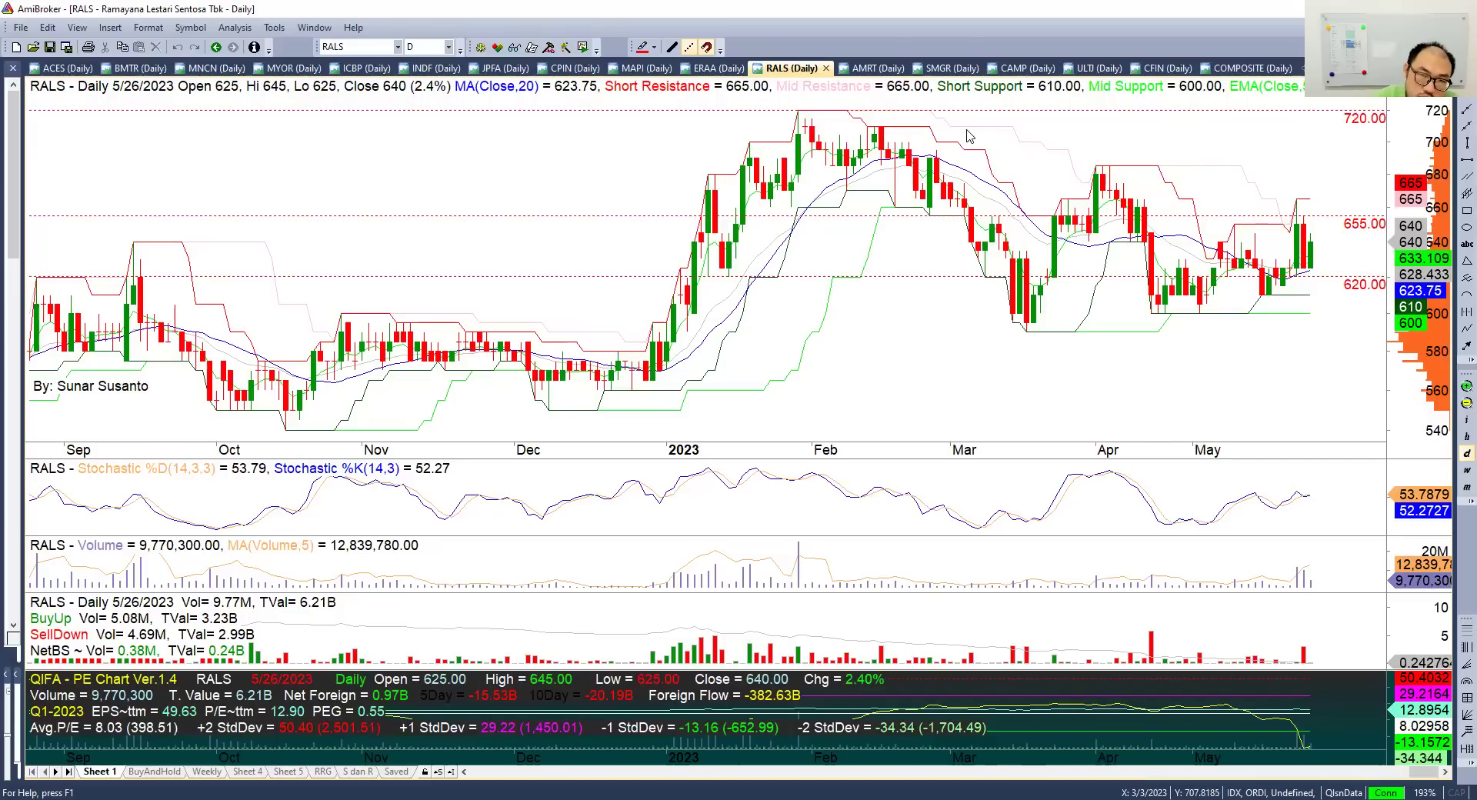
{"action": "mouse_move", "coordinate": [969, 136]}
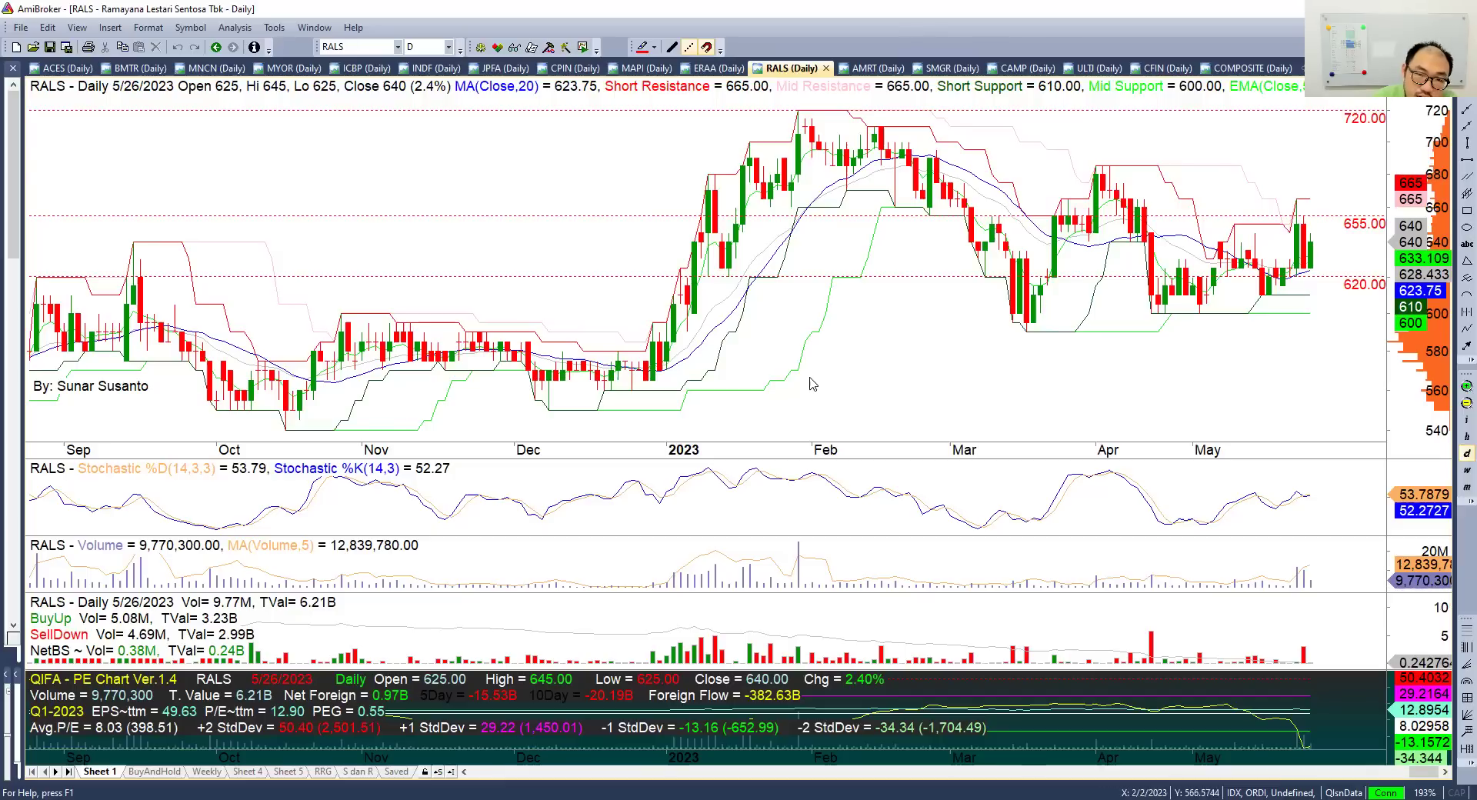
{"action": "left_click", "coordinate": [791, 347]}
{"action": "left_click", "coordinate": [800, 346]}
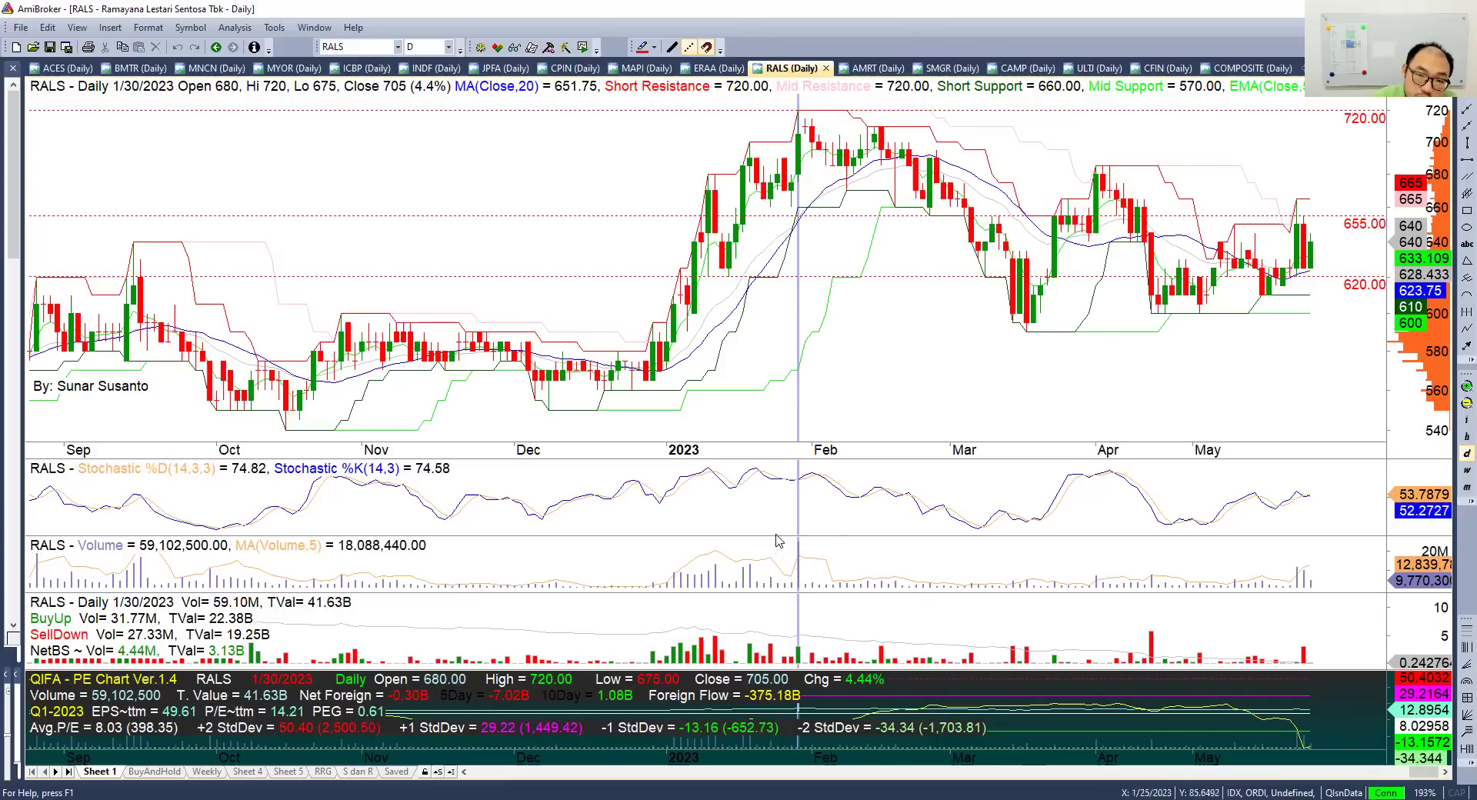
{"action": "left_click", "coordinate": [812, 543]}
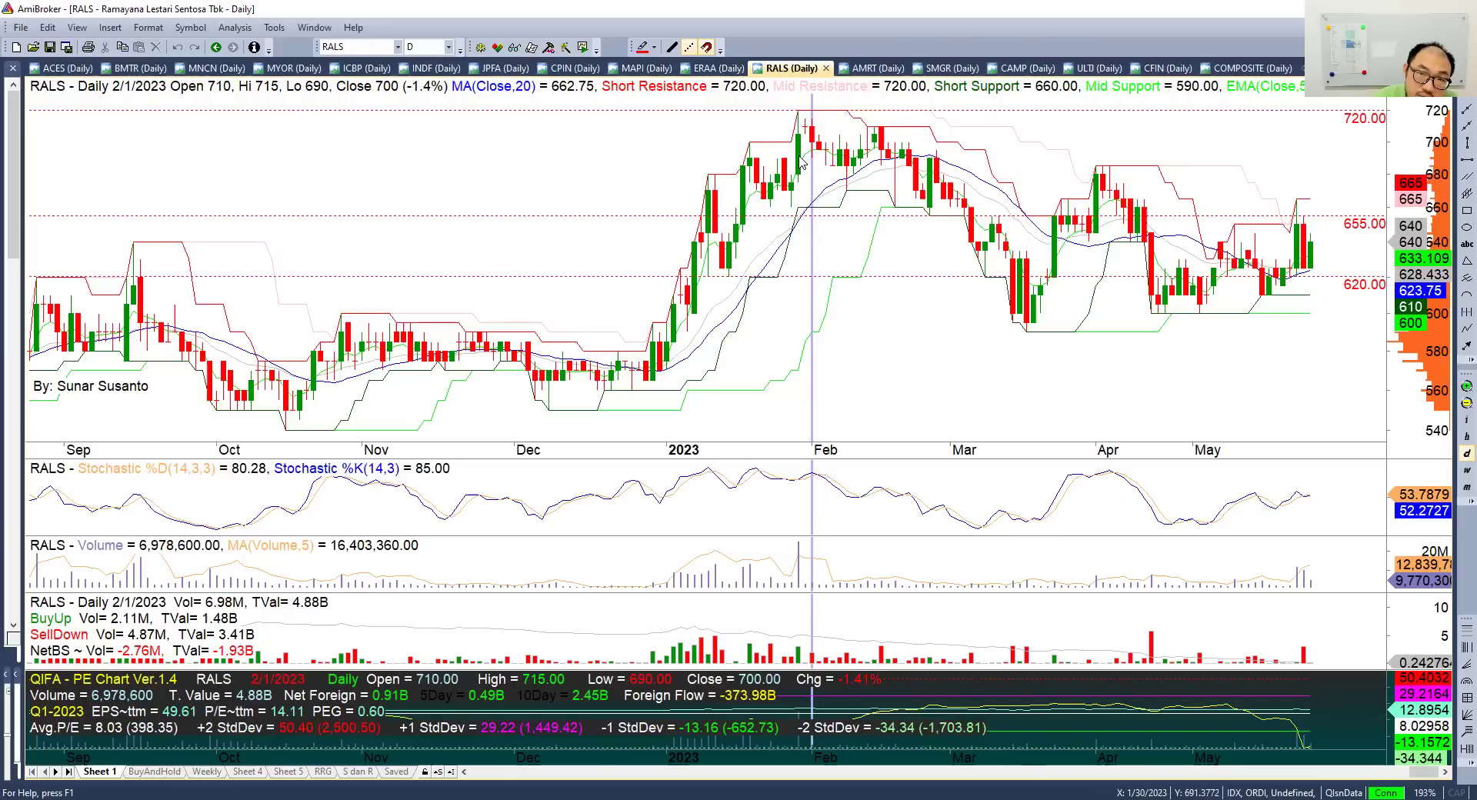
{"action": "left_click", "coordinate": [770, 138]}
{"action": "left_click", "coordinate": [796, 135]}
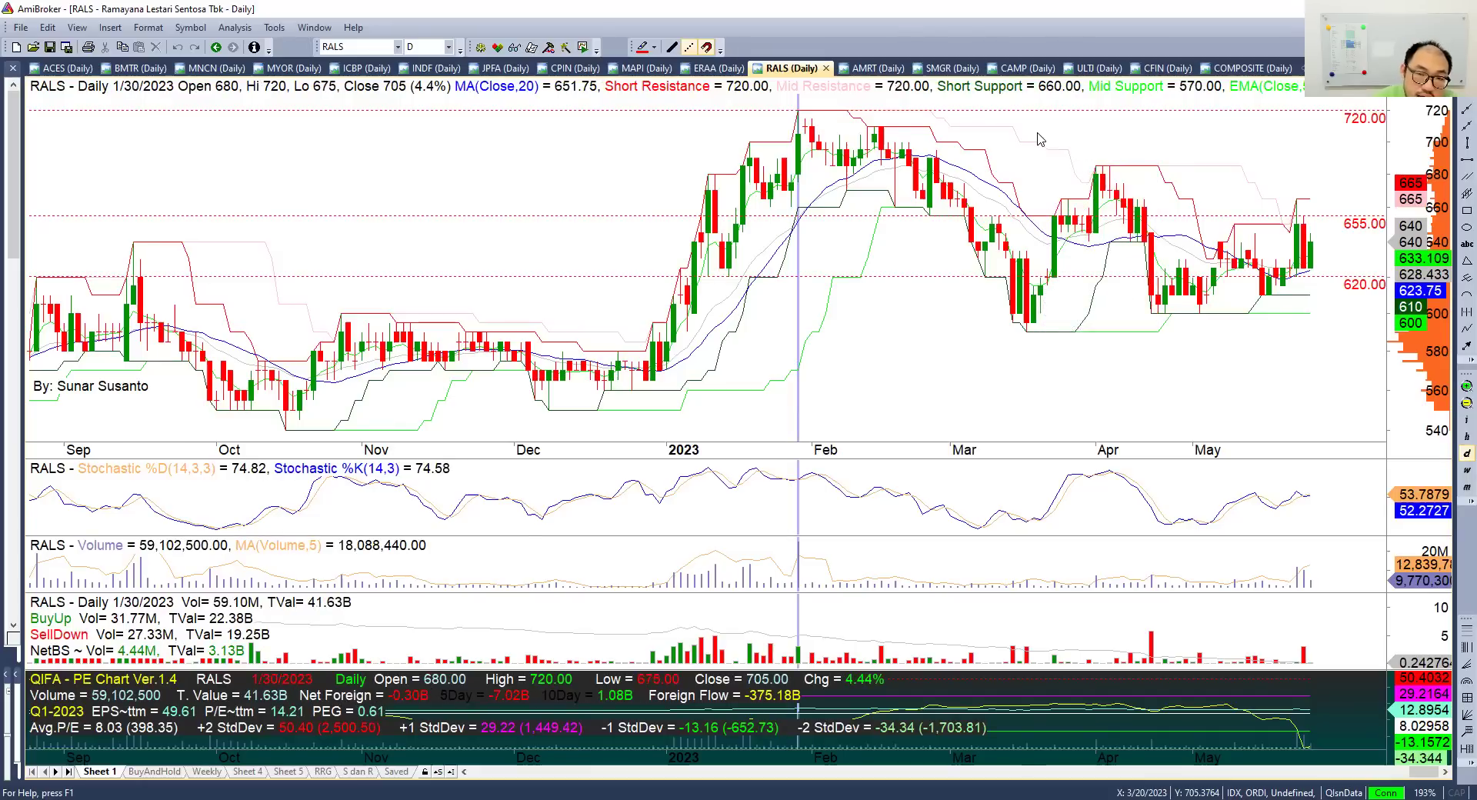
- Step through RALS's daily bars one by one from 1/30/2023 to 5/26/2023, checking each bar's trading data
{"action": "key", "text": "Right"}
{"action": "key", "text": "Left"}
{"action": "key", "text": "Right"}
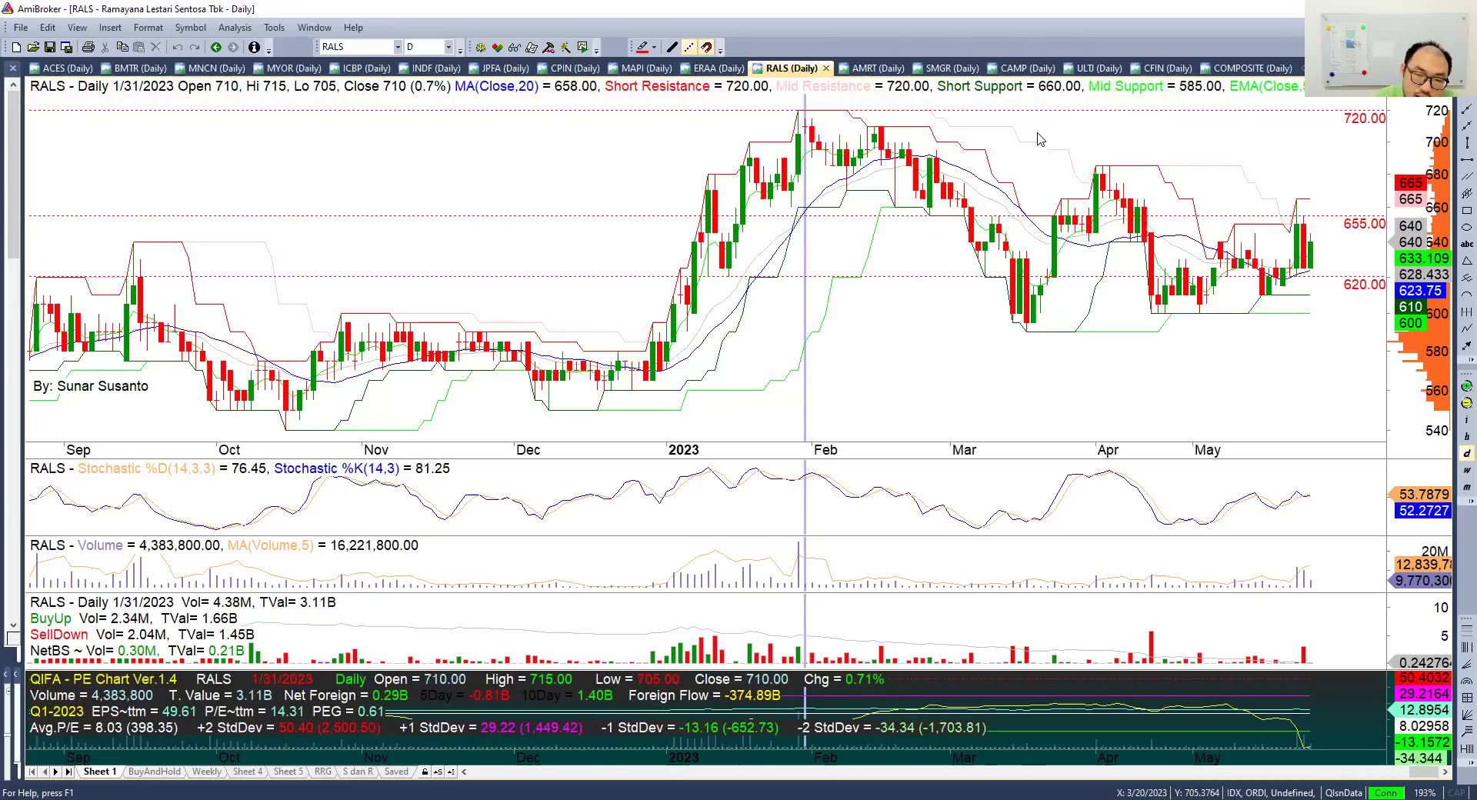
{"action": "key", "text": "Left"}
{"action": "key", "text": "Right"}
{"action": "key", "text": "Right"}
{"action": "key", "text": "Right"}
{"action": "key", "text": "Right"}
{"action": "key", "text": "Right"}
{"action": "key", "text": "Right"}
{"action": "key", "text": "Right"}
{"action": "key", "text": "Right"}
{"action": "key", "text": "Right"}
{"action": "key", "text": "Right"}
{"action": "key", "text": "Right"}
{"action": "key", "text": "Right"}
{"action": "key", "text": "Right"}
{"action": "key", "text": "Right"}
{"action": "key", "text": "Right"}
{"action": "key", "text": "Right"}
{"action": "key", "text": "Right"}
{"action": "key", "text": "Right"}
{"action": "key", "text": "Right"}
{"action": "key", "text": "Right"}
{"action": "key", "text": "Right"}
{"action": "key", "text": "Right"}
{"action": "key", "text": "Right"}
{"action": "key", "text": "Right"}
{"action": "key", "text": "Right"}
{"action": "key", "text": "Right"}
{"action": "key", "text": "Right"}
{"action": "key", "text": "Right"}
{"action": "key", "text": "Right"}
{"action": "key", "text": "Right"}
{"action": "key", "text": "Right"}
{"action": "key", "text": "Right"}
{"action": "key", "text": "Right"}
{"action": "key", "text": "Right"}
{"action": "key", "text": "Right"}
{"action": "key", "text": "Right"}
{"action": "key", "text": "Right"}
{"action": "key", "text": "Right"}
{"action": "key", "text": "Right"}
{"action": "key", "text": "Right"}
{"action": "key", "text": "Right"}
{"action": "key", "text": "Right"}
{"action": "key", "text": "Right"}
{"action": "key", "text": "Right"}
{"action": "key", "text": "Right"}
{"action": "key", "text": "Right"}
{"action": "key", "text": "Right"}
{"action": "key", "text": "Right"}
{"action": "key", "text": "Right"}
{"action": "key", "text": "Right"}
{"action": "key", "text": "Right"}
{"action": "key", "text": "Right"}
{"action": "key", "text": "Right"}
{"action": "key", "text": "Right"}
{"action": "key", "text": "Right"}
{"action": "key", "text": "Right"}
{"action": "key", "text": "Right"}
{"action": "key", "text": "Right"}
{"action": "key", "text": "Right"}
{"action": "key", "text": "Right"}
{"action": "key", "text": "Right"}
{"action": "key", "text": "Right"}
{"action": "key", "text": "Right"}
{"action": "key", "text": "Right"}
{"action": "key", "text": "Right"}
{"action": "key", "text": "Right"}
{"action": "key", "text": "Right"}
{"action": "key", "text": "Right"}
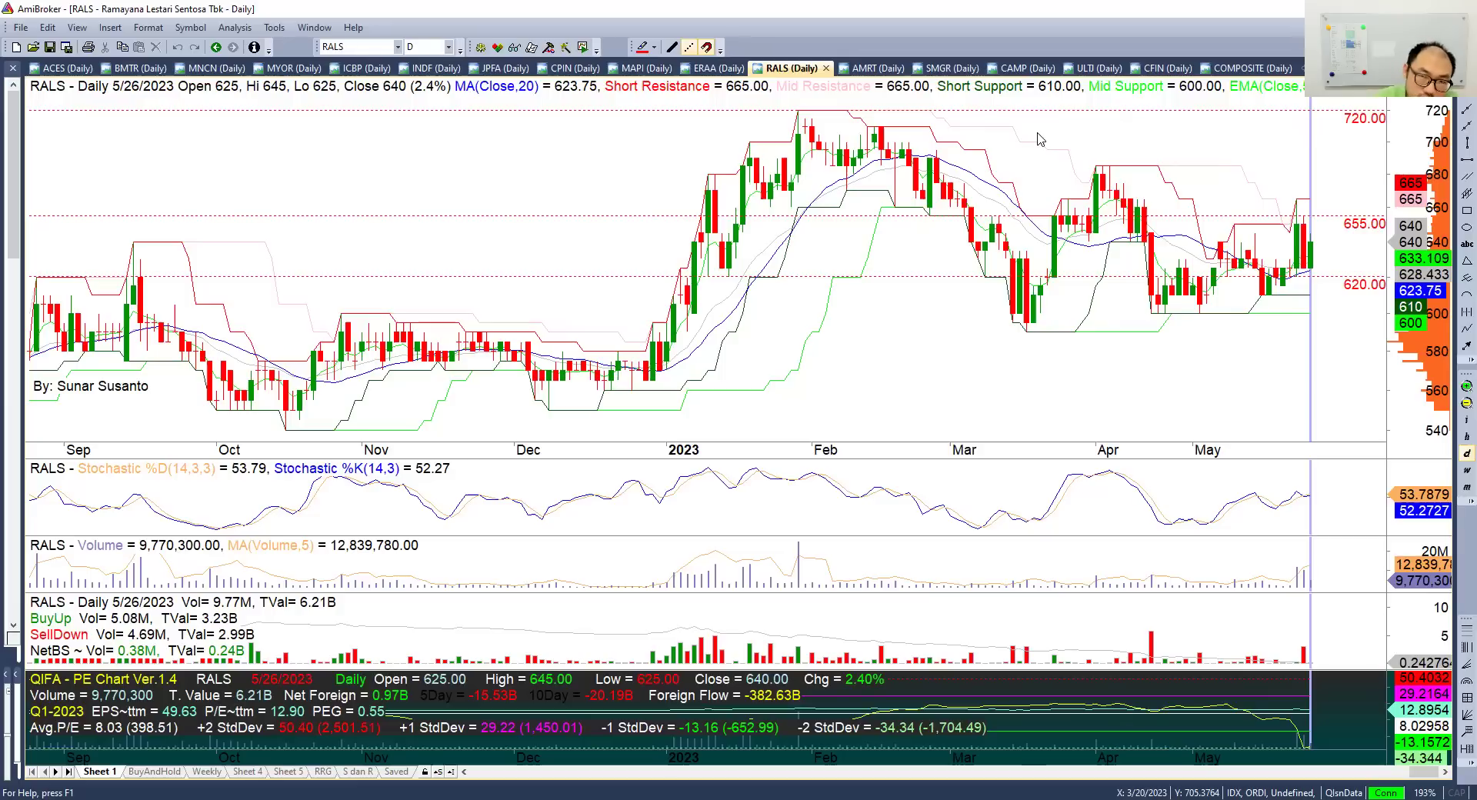
- Open AMRT's daily chart and examine the latest May candles, comparing them with the 4/6/2023 candle's values
{"action": "left_click", "coordinate": [867, 74]}
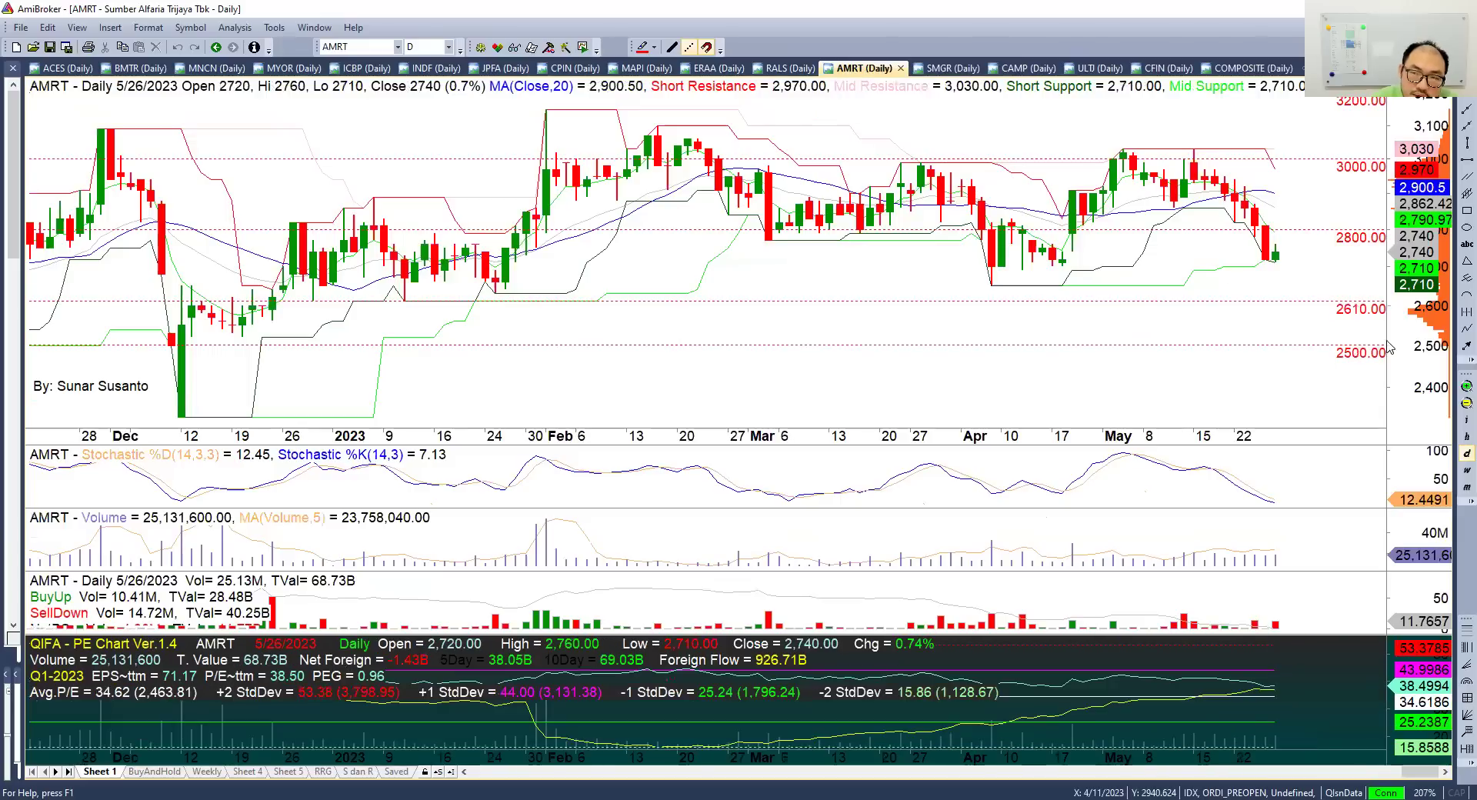
{"action": "mouse_move", "coordinate": [1375, 342]}
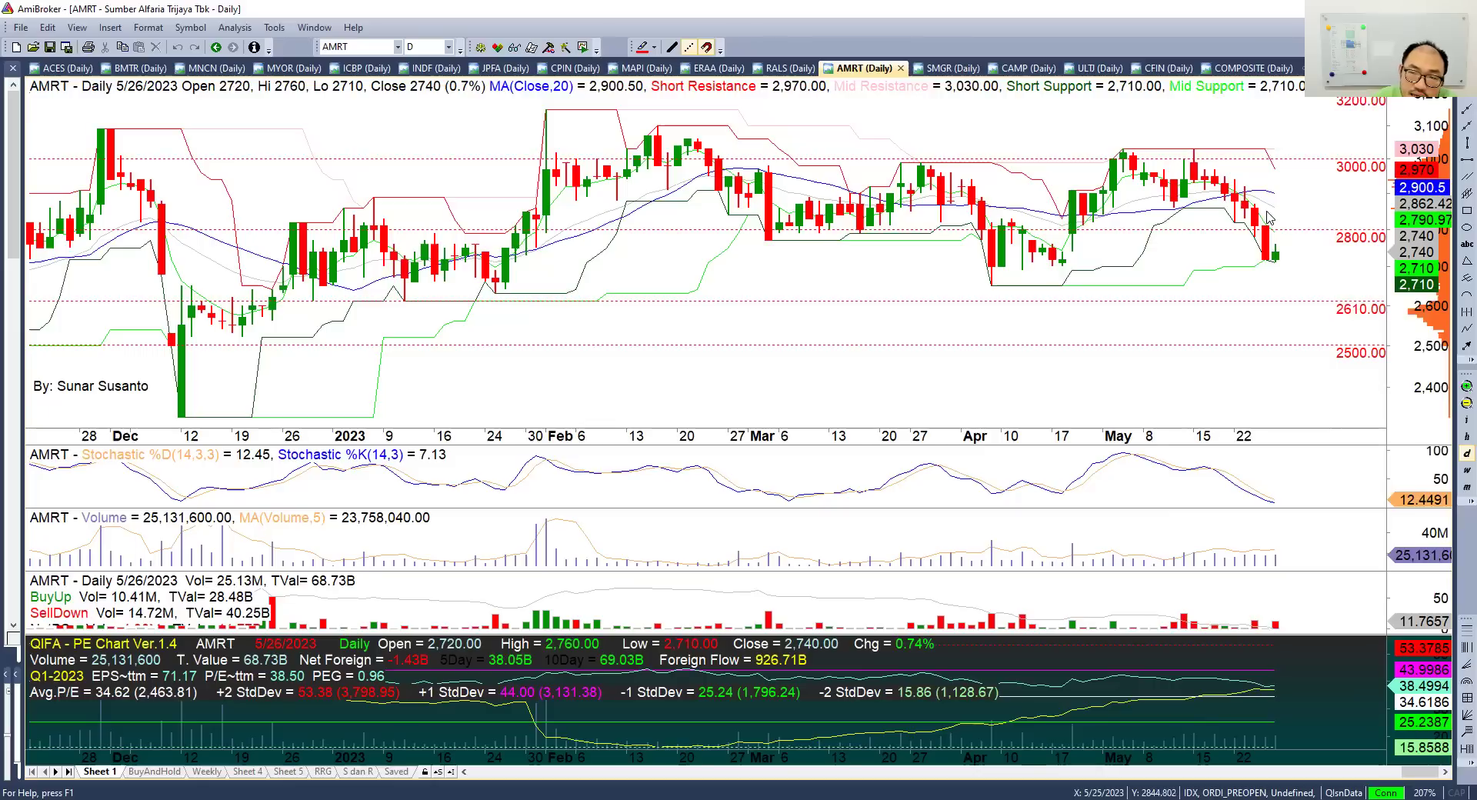
{"action": "mouse_move", "coordinate": [1287, 265]}
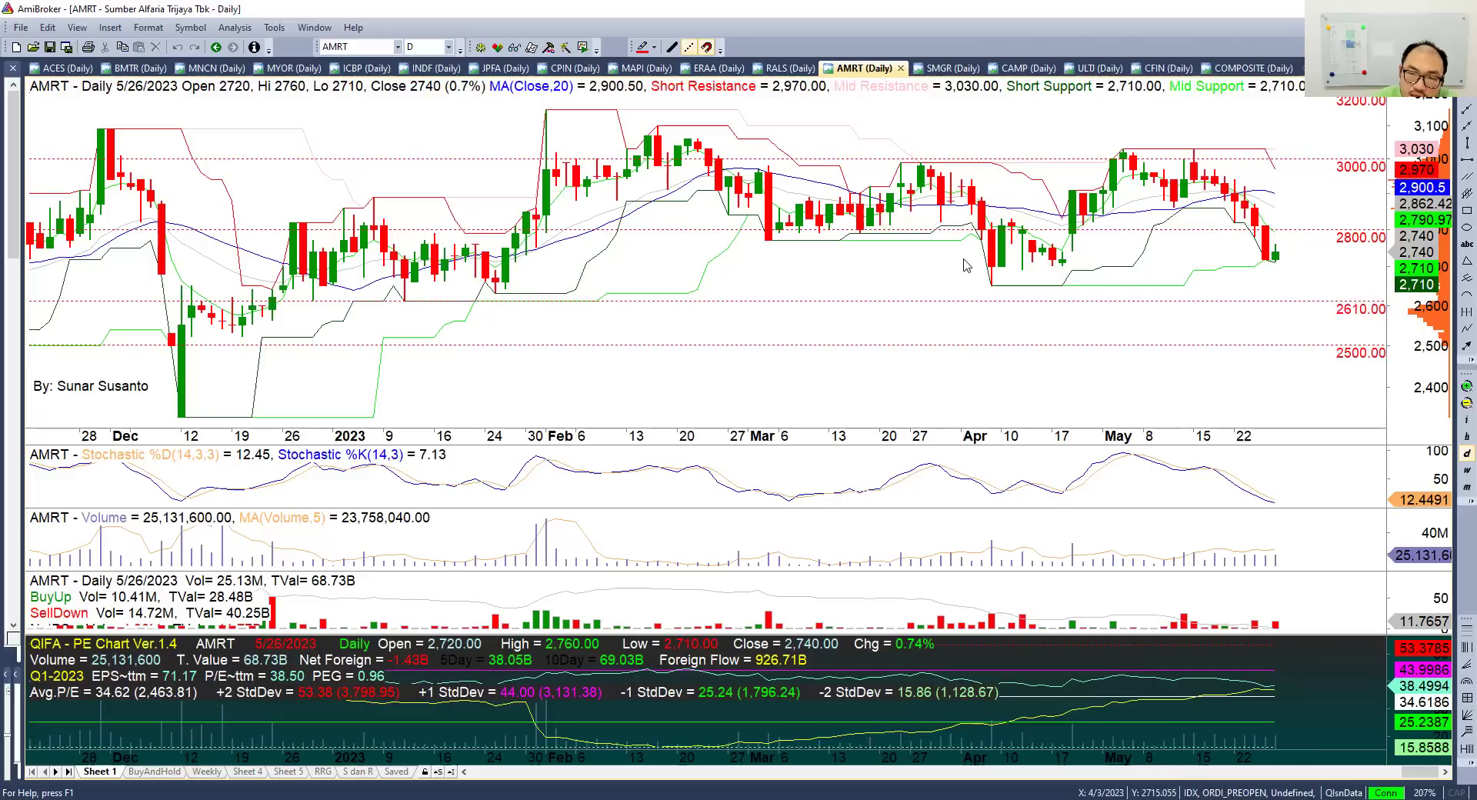
{"action": "mouse_move", "coordinate": [995, 264]}
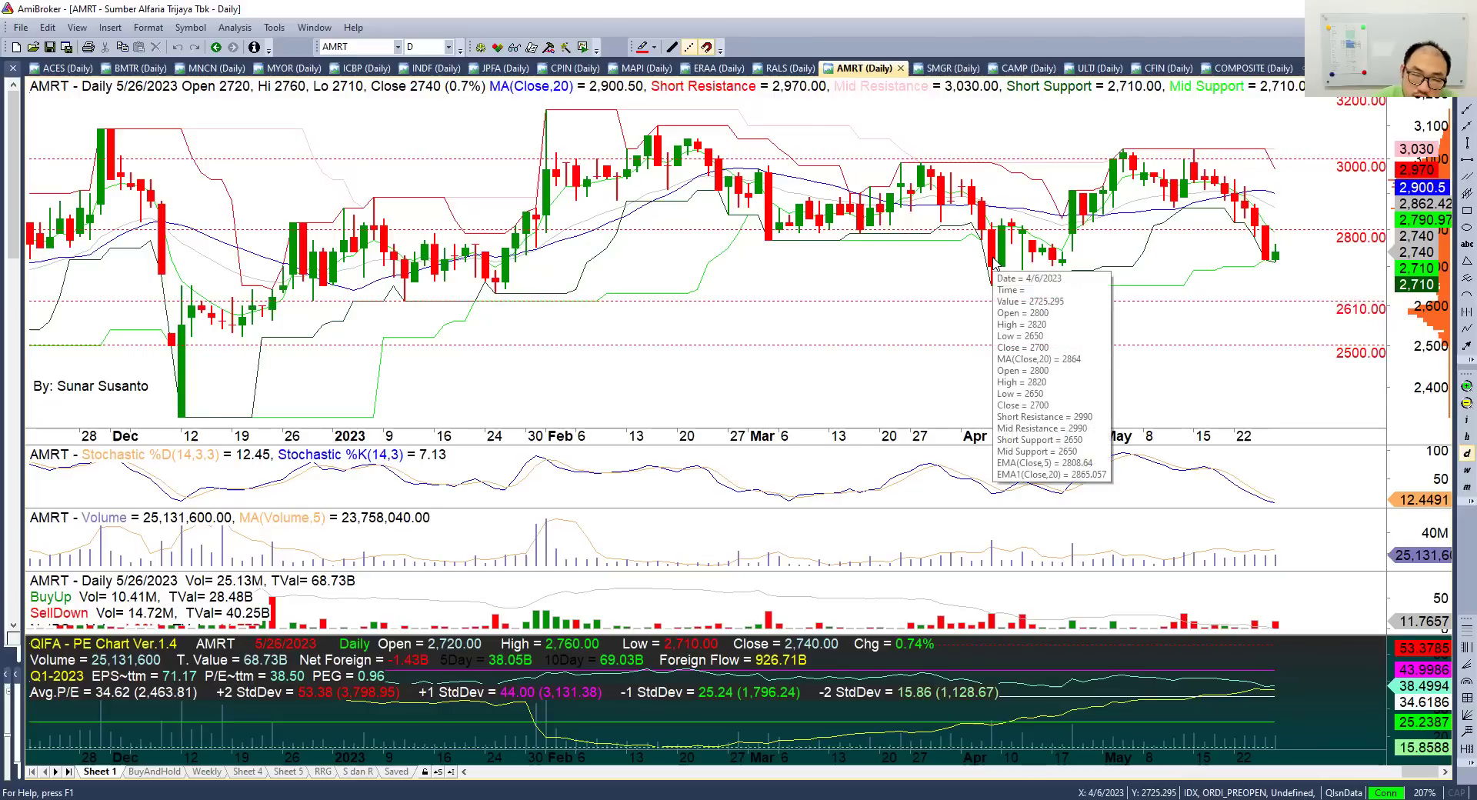
{"action": "mouse_move", "coordinate": [1300, 291]}
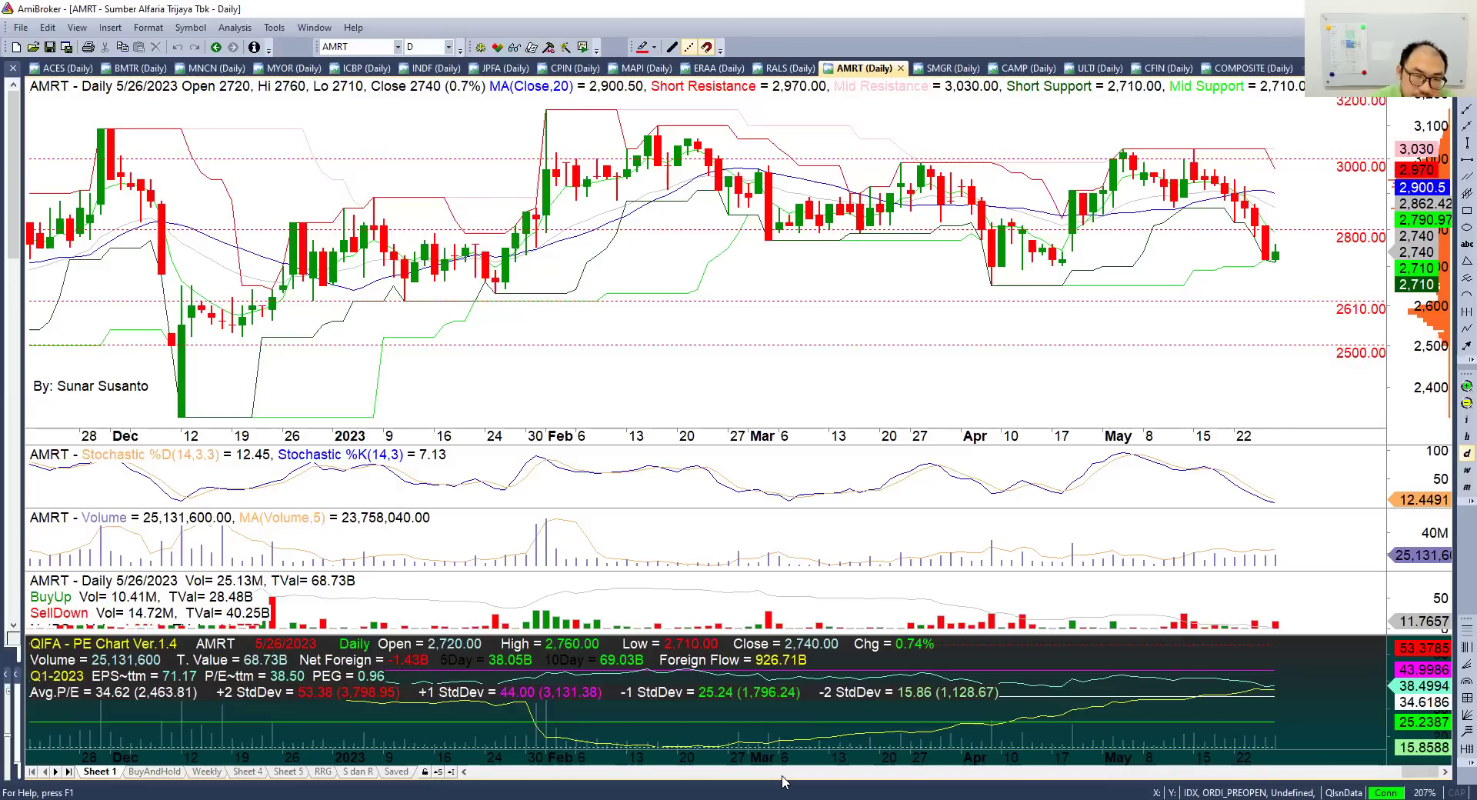
- Switch to the SunarSuperSheet.xlsm workbook in Excel to check AMRT's figures on the CompareMyData sheet
{"action": "key", "text": "alt+Tab"}
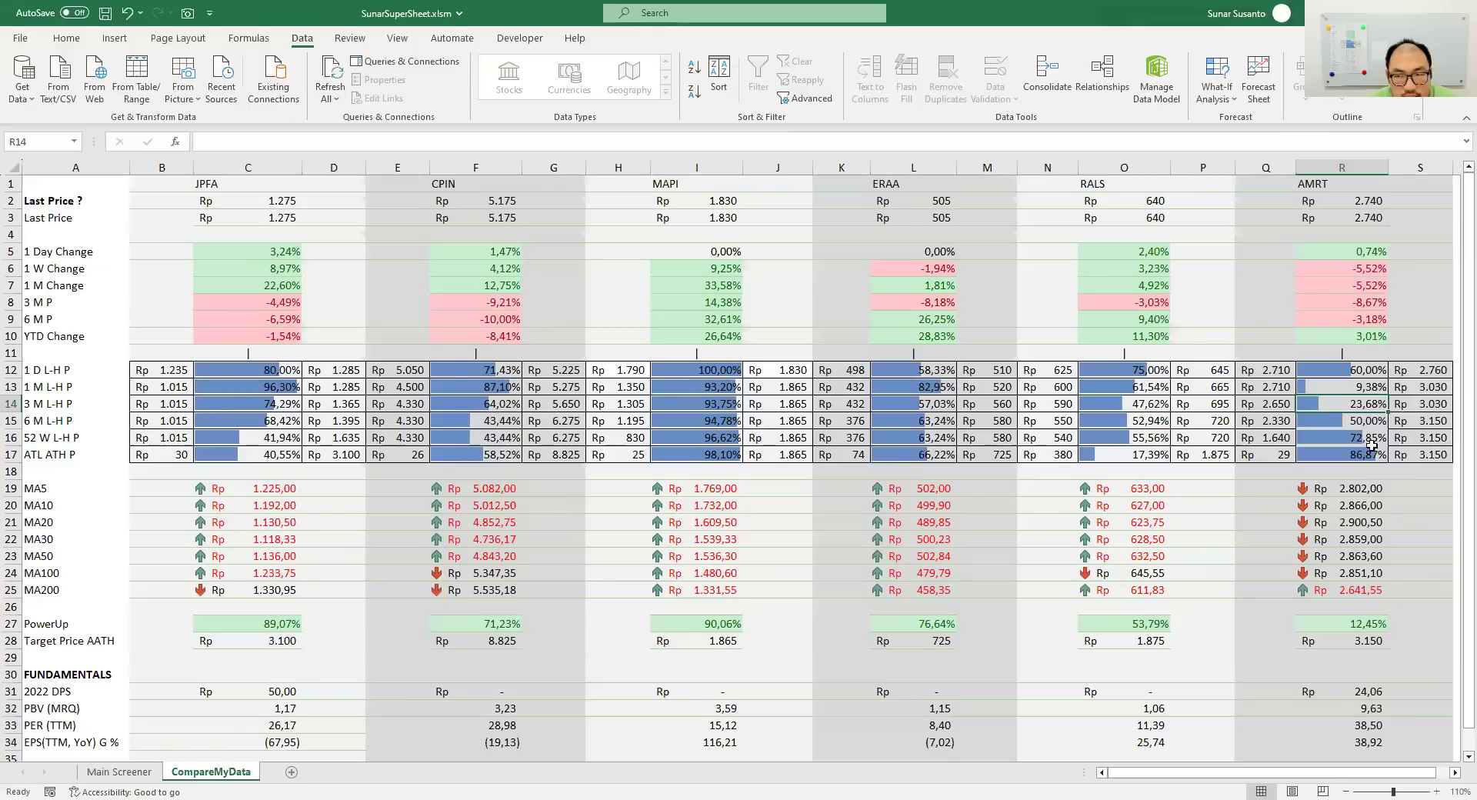